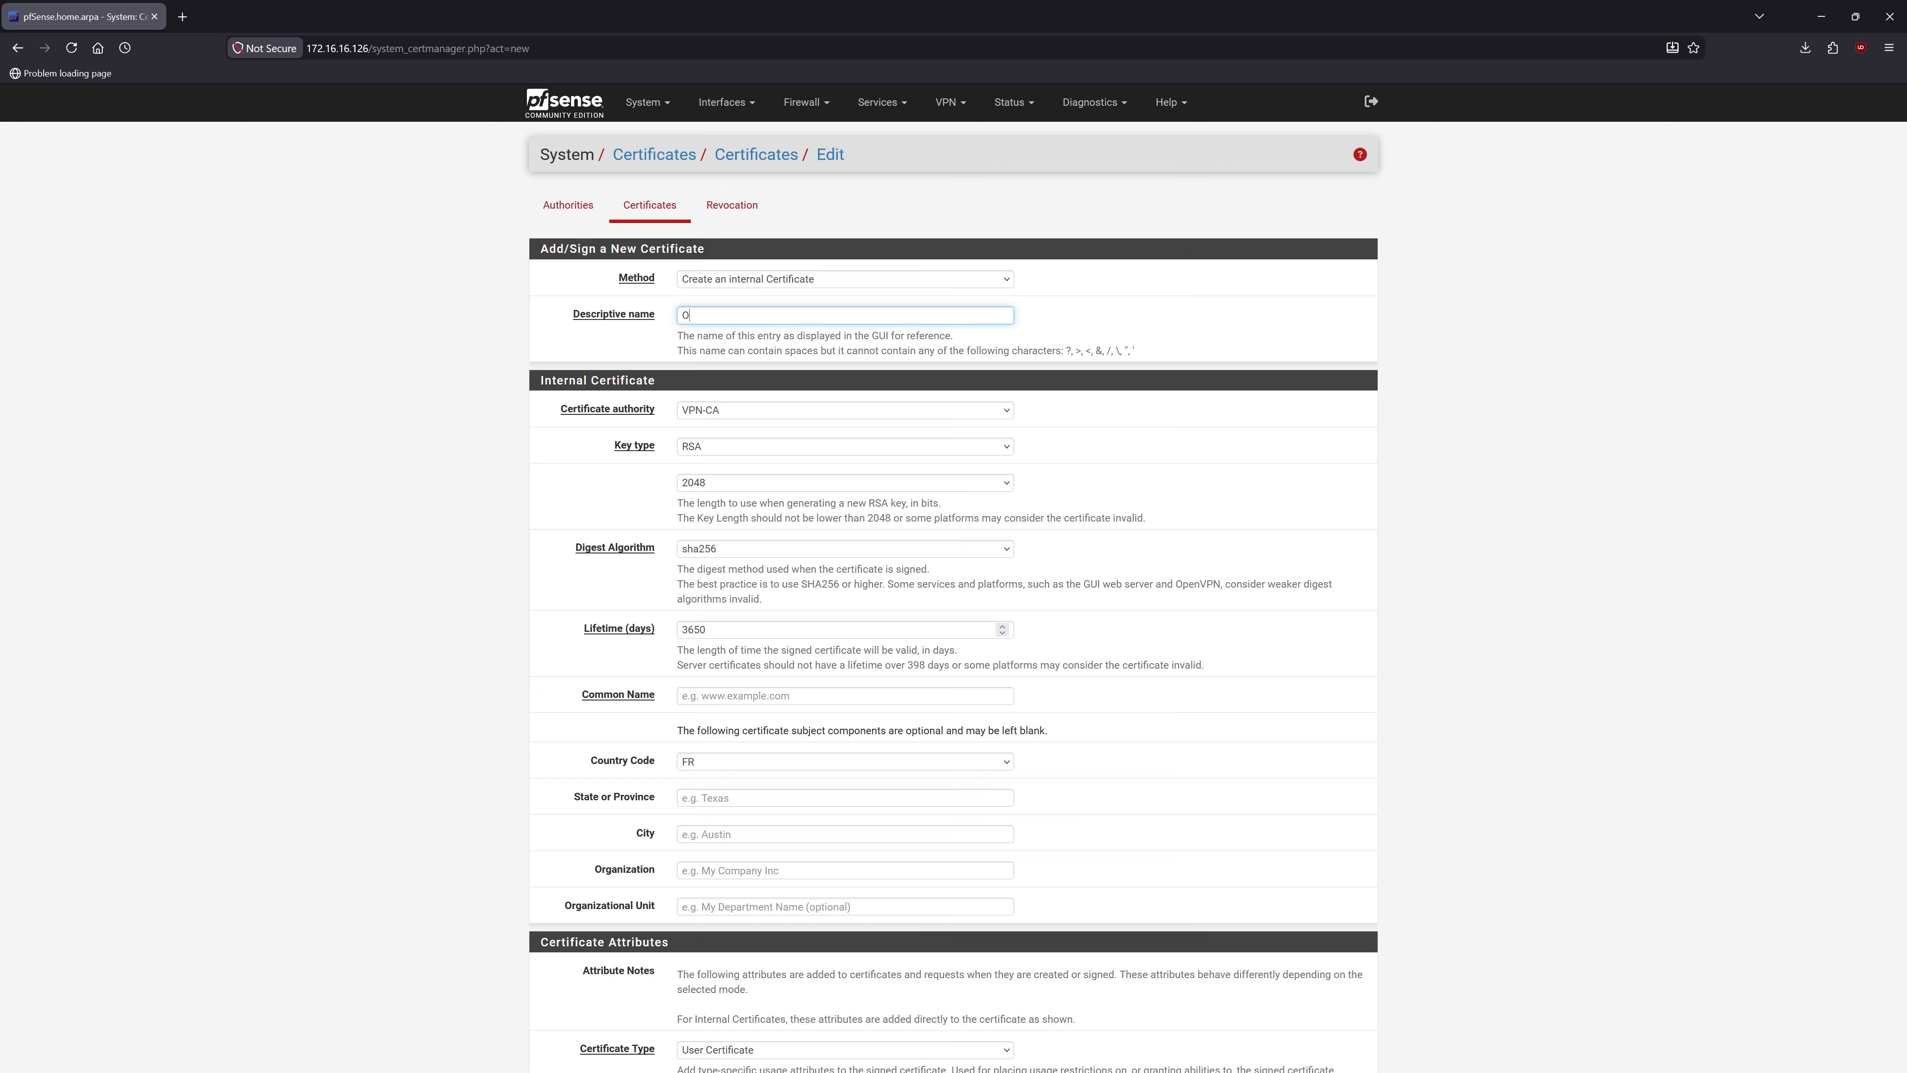
# - Enter OpenVPN-SERVER-CERT as the descriptive name of the new internal certificate
pyautogui.press('capslock')
pyautogui.write('pen')
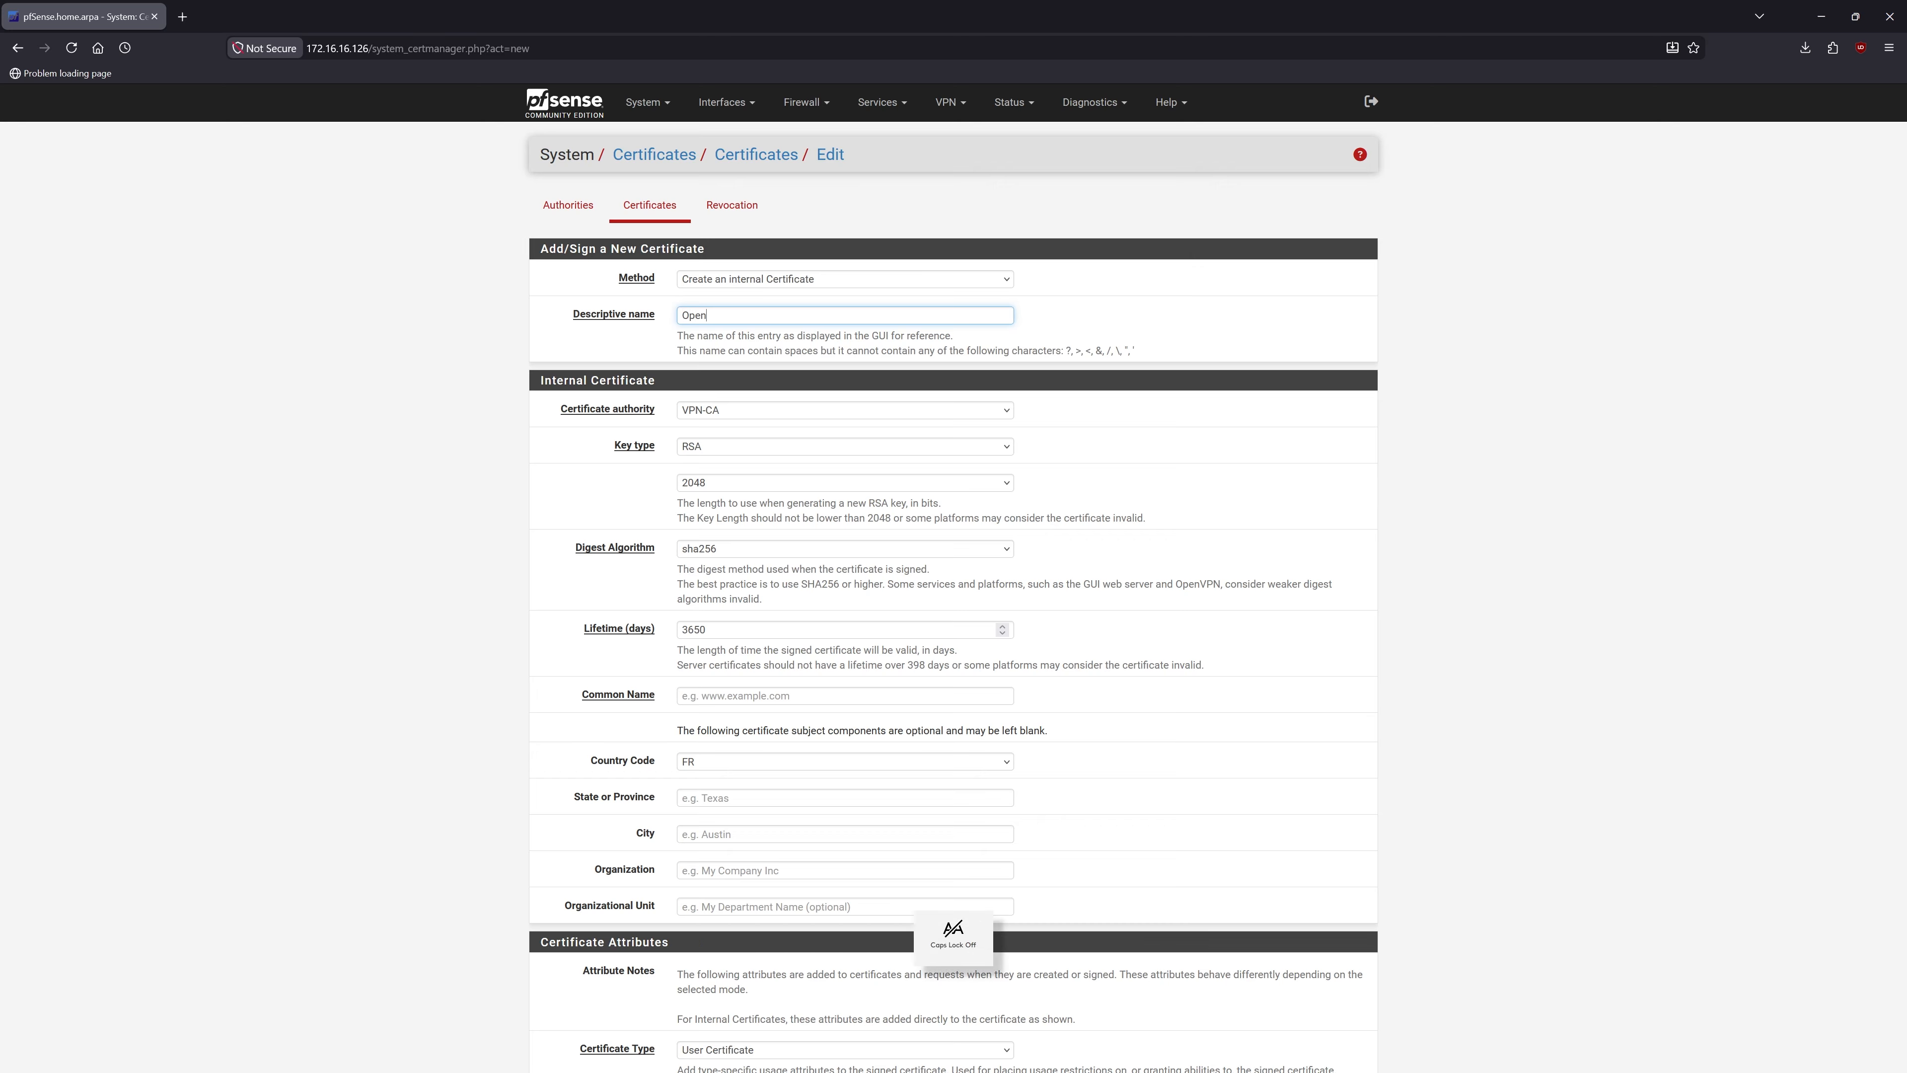
pyautogui.press('capslock')
pyautogui.write('VPN')
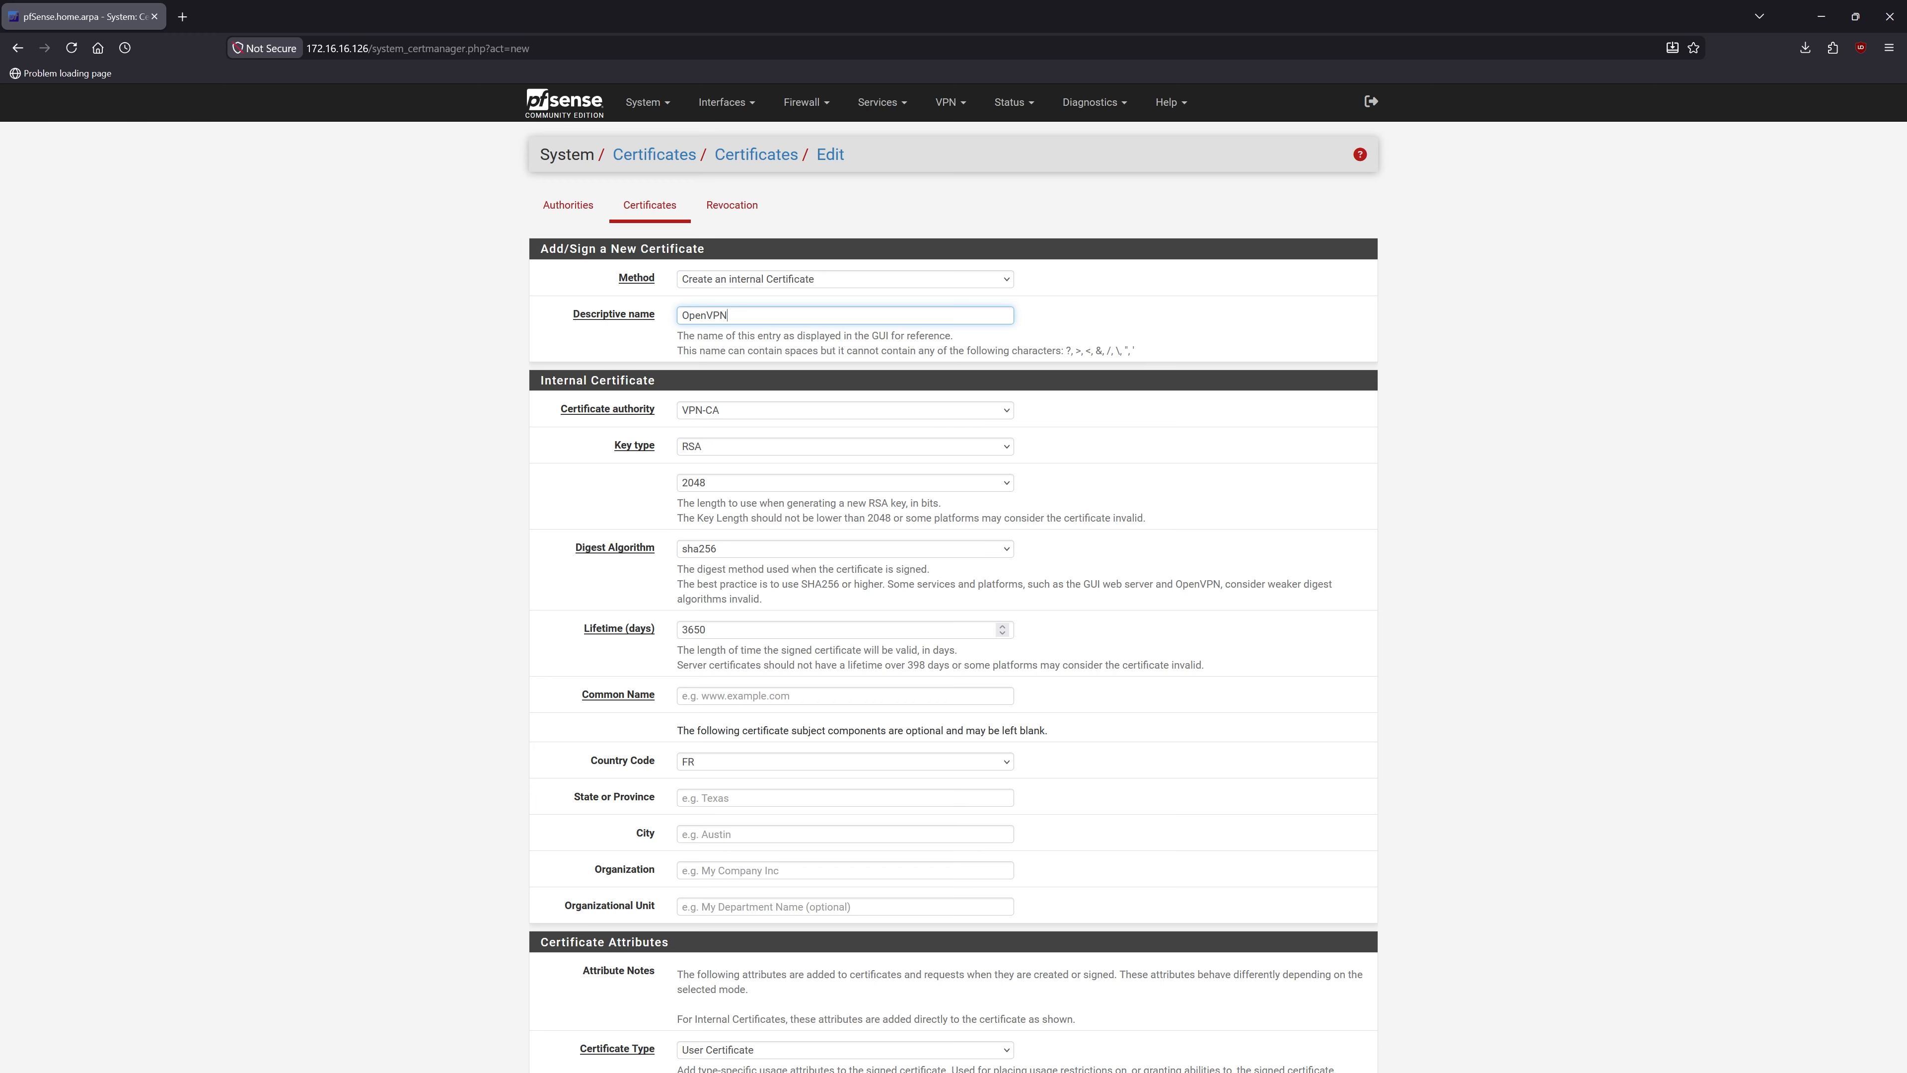
pyautogui.write('-SERVER-CERT')
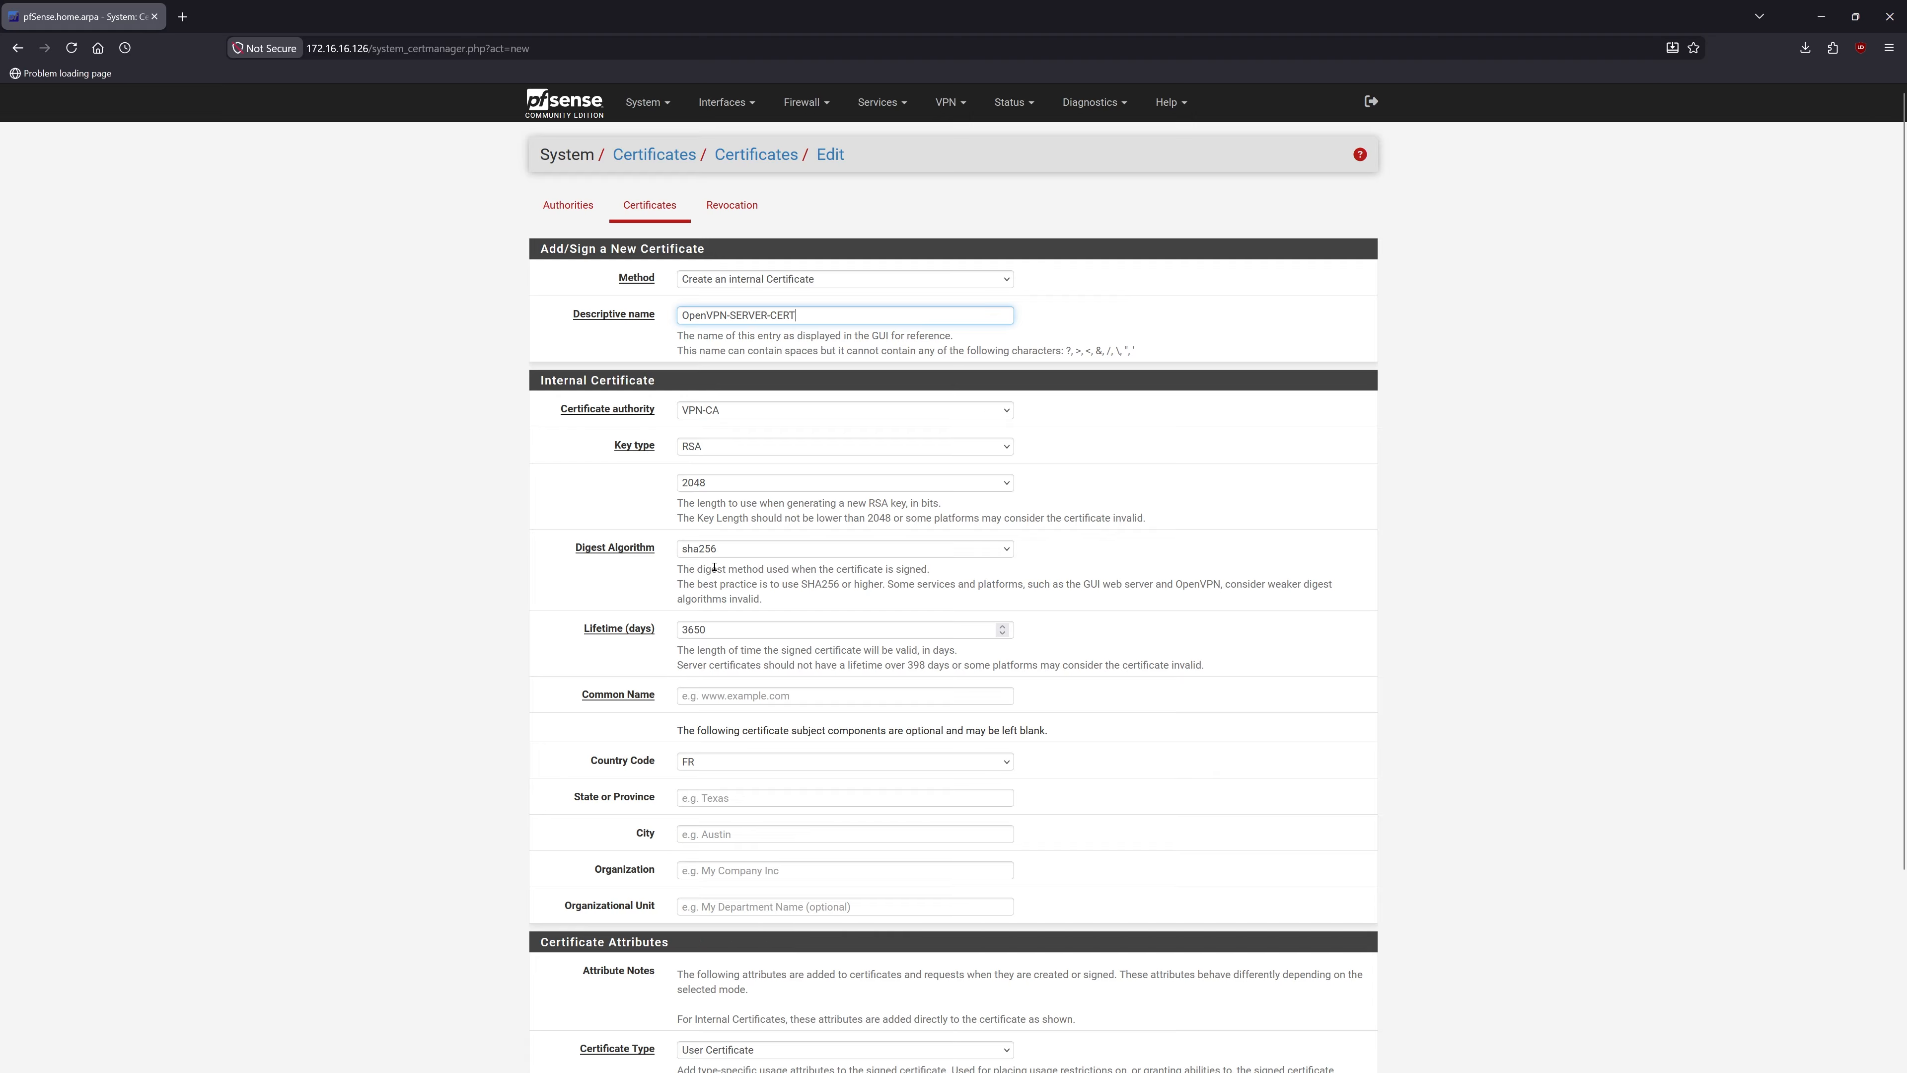
# - Set the certificate's common name to openvpn-server
pyautogui.click(714, 694)
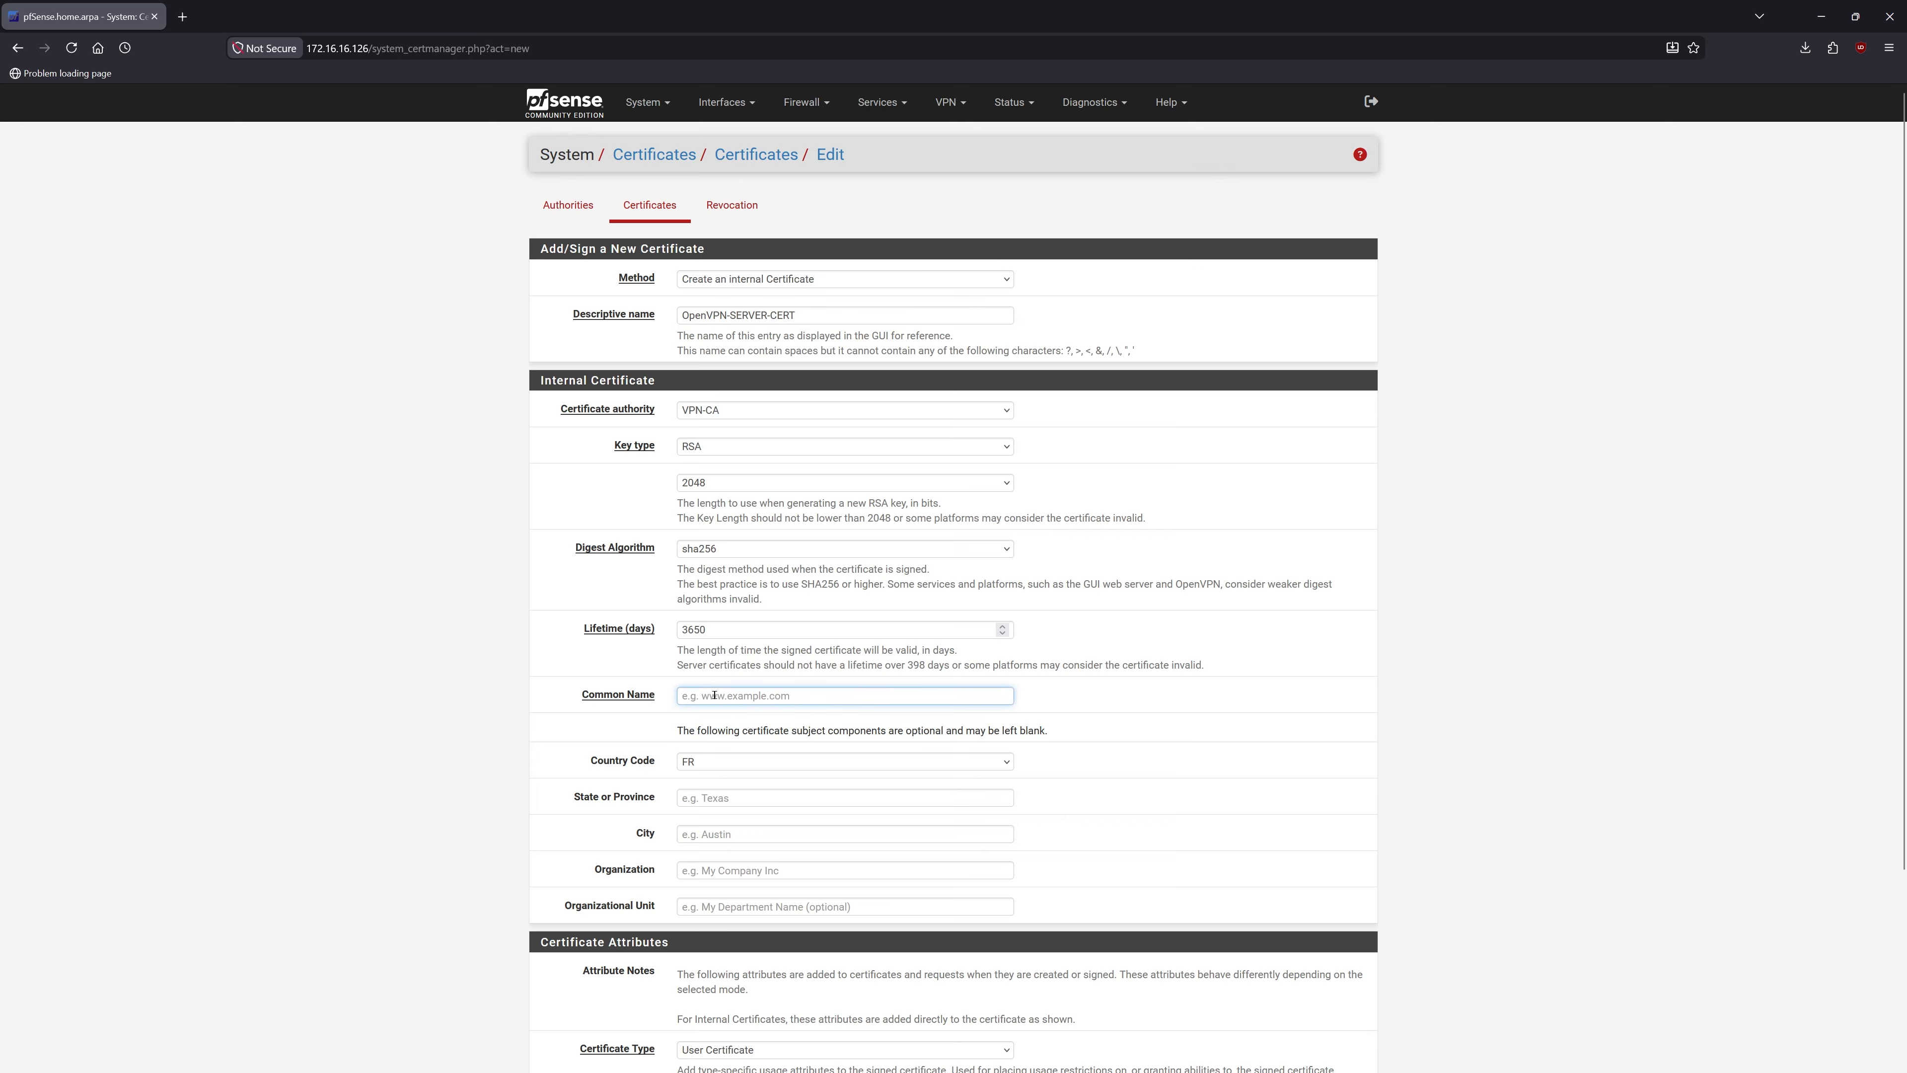
pyautogui.press('capslock')
pyautogui.write('open')
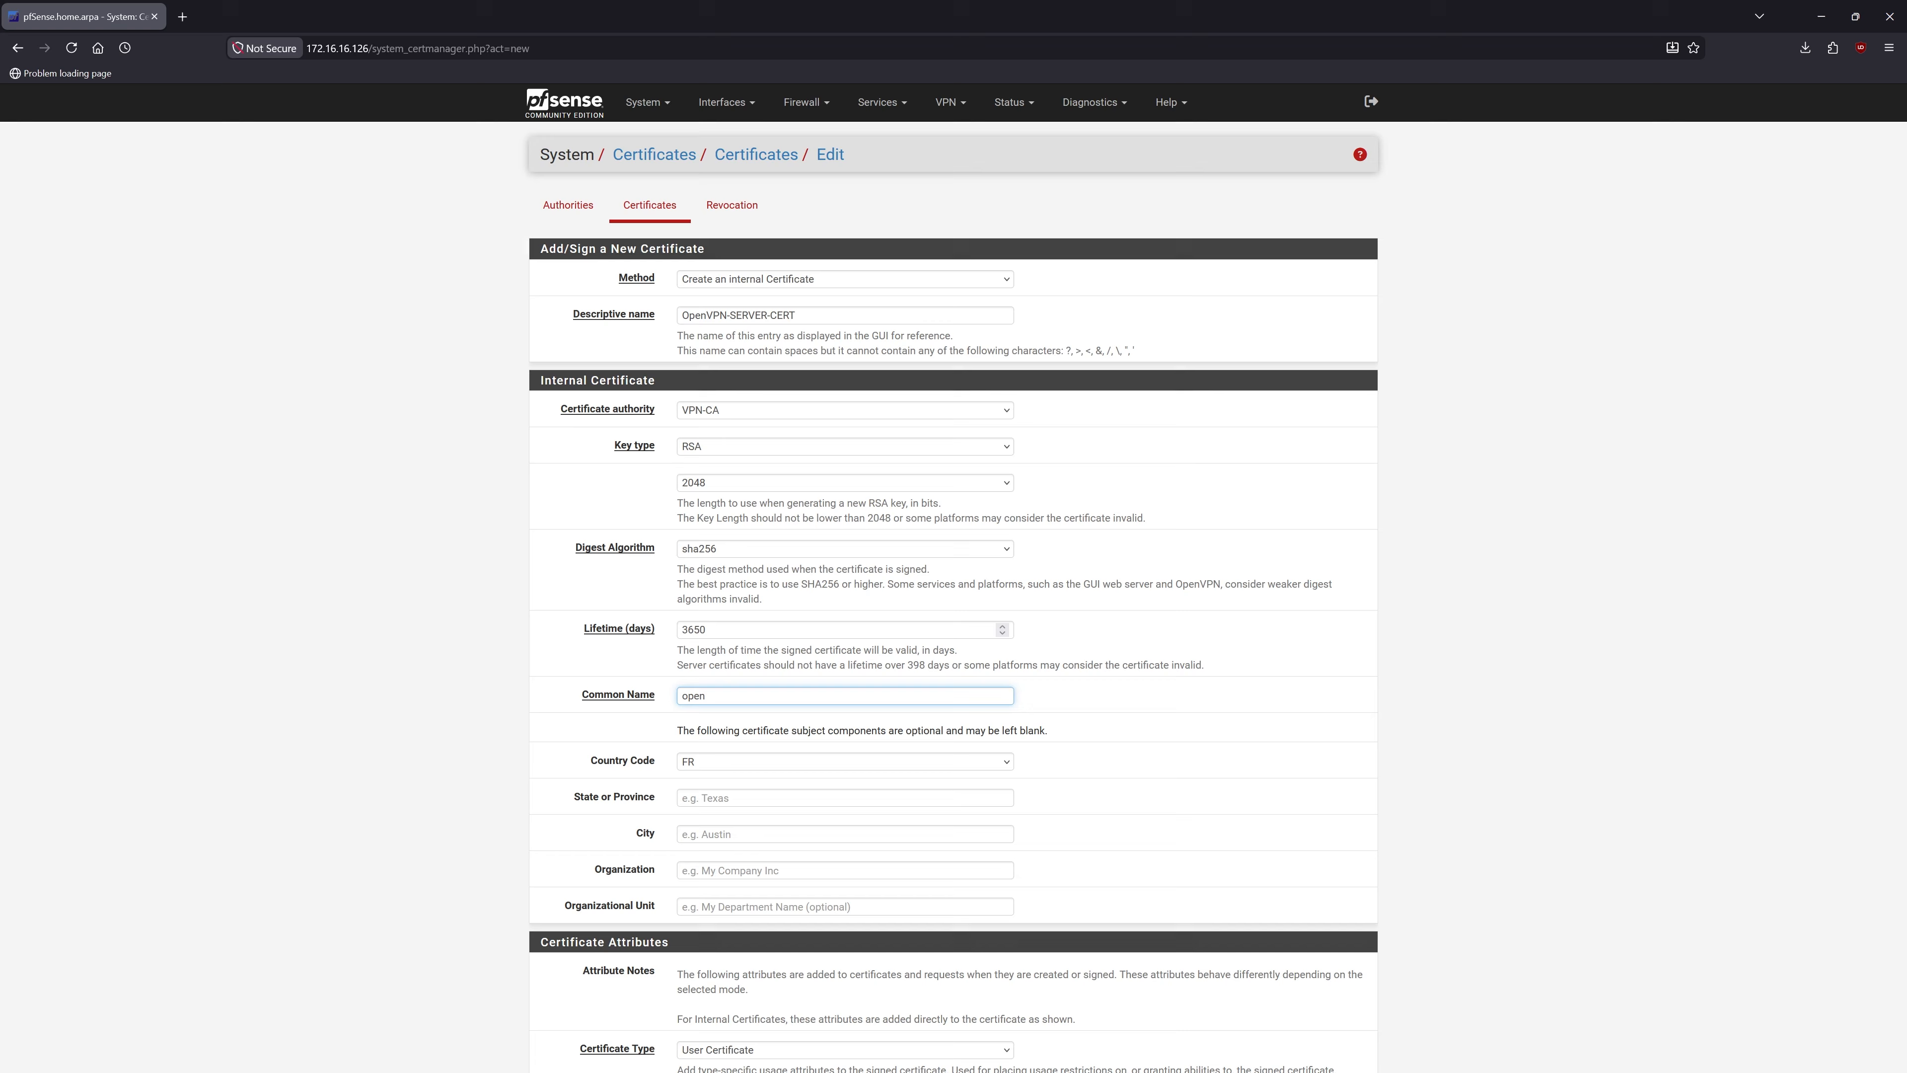
pyautogui.write('vpn-server')
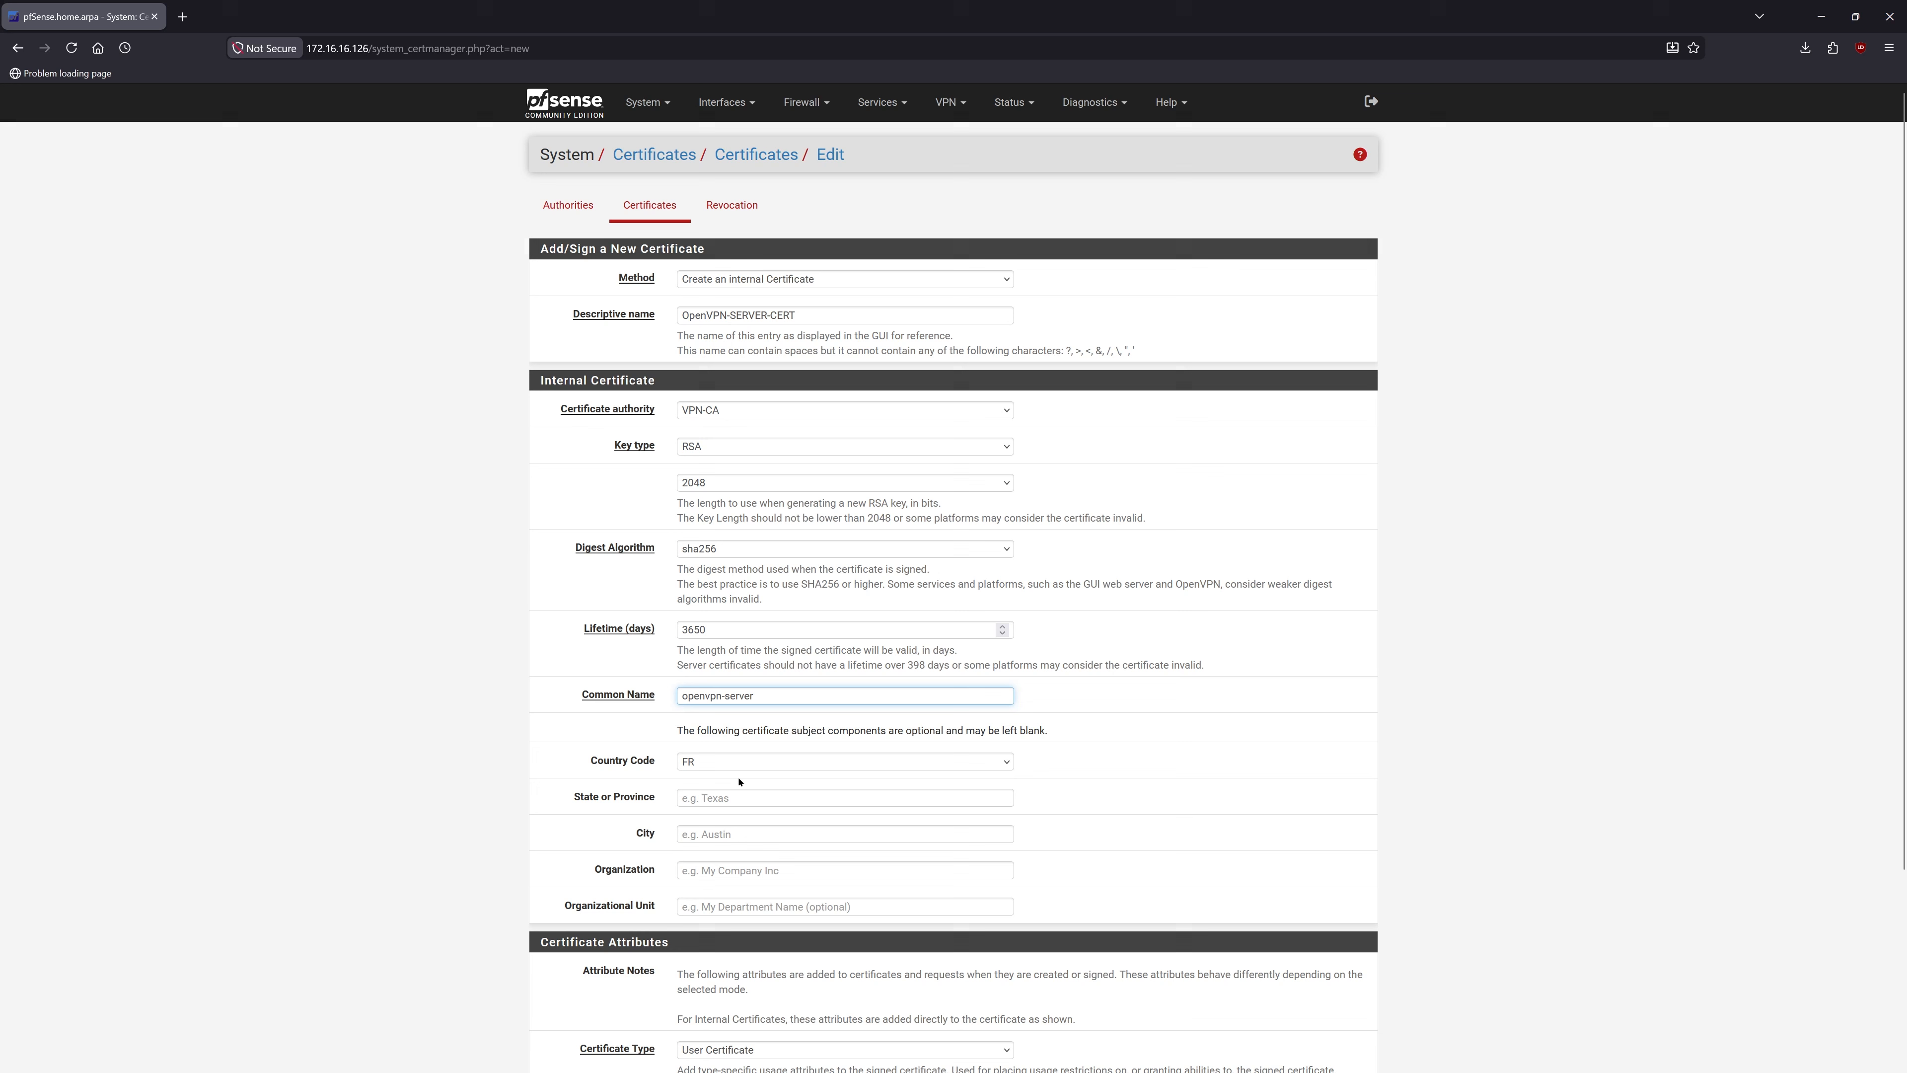
# - Set the certificate type to Server Certificate and save the new certificate
pyautogui.scroll(-3, 739, 781)
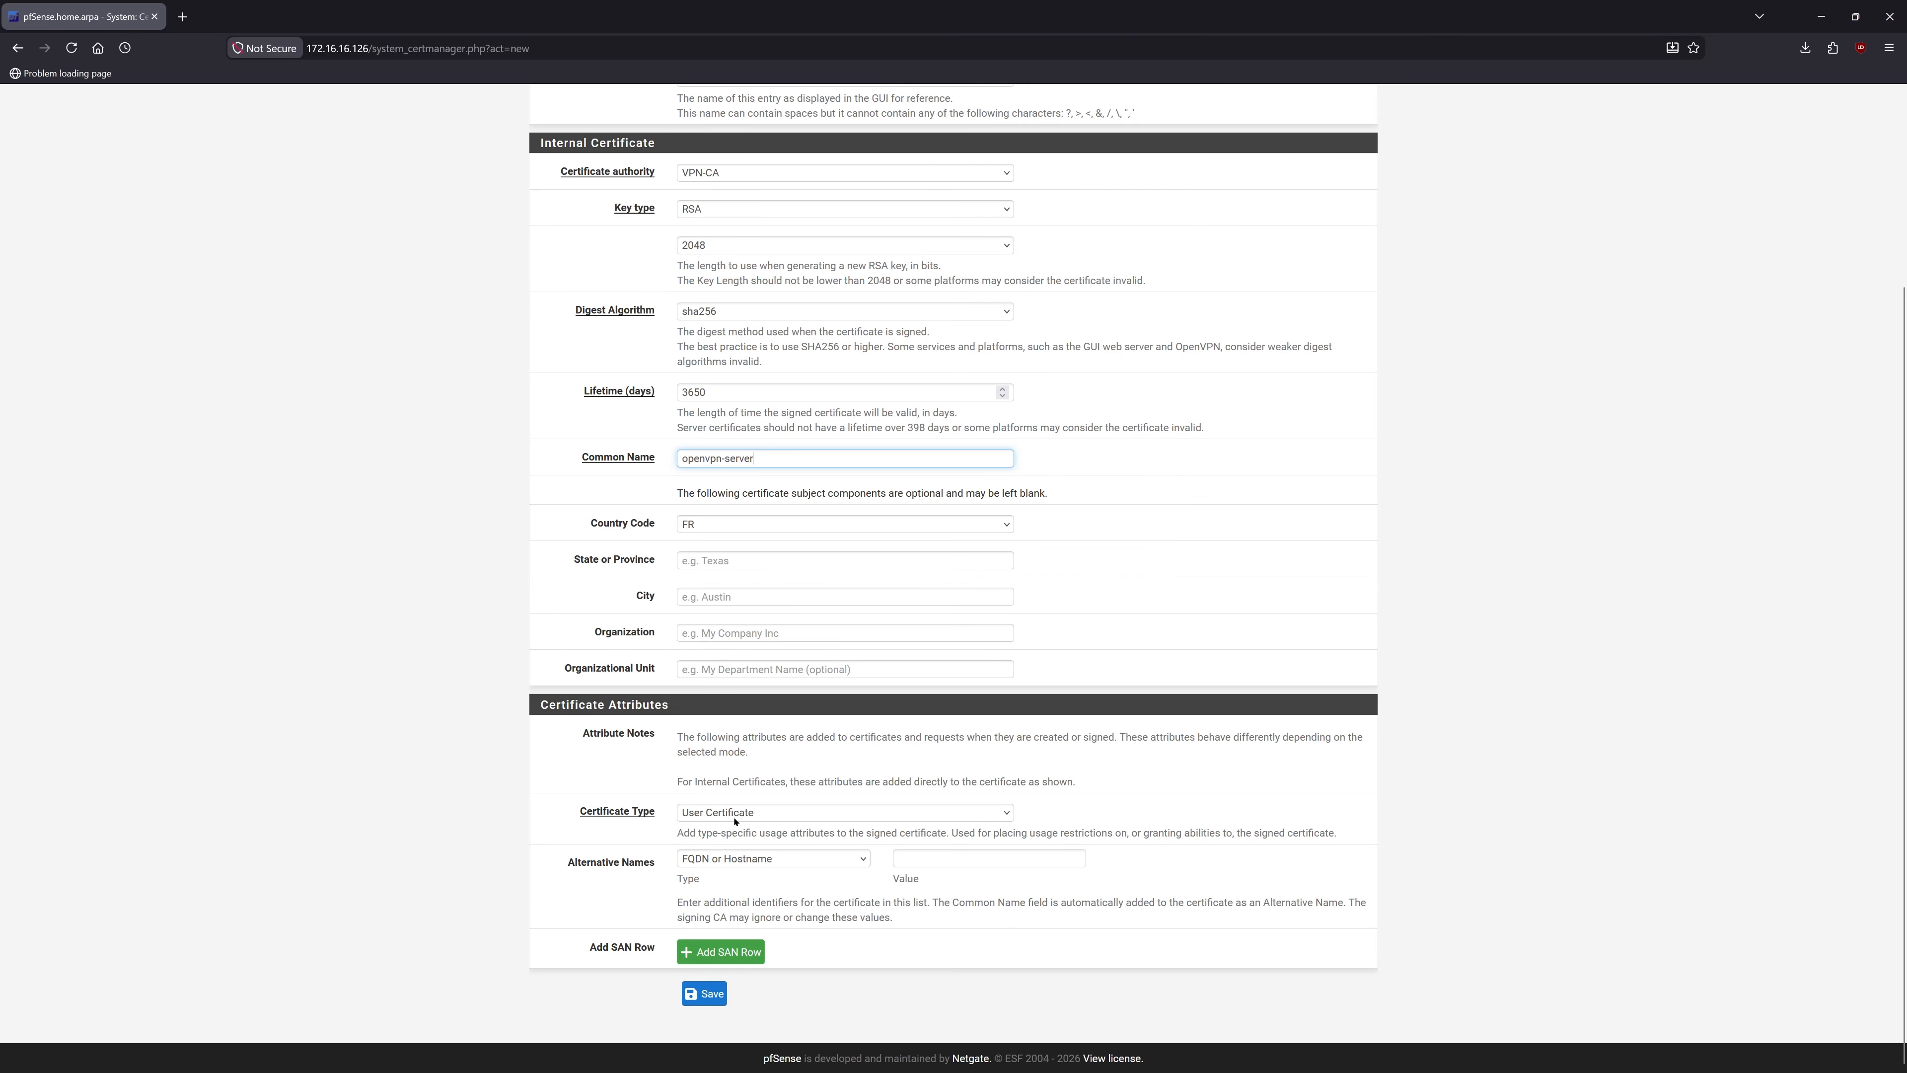
pyautogui.scroll(3, 739, 779)
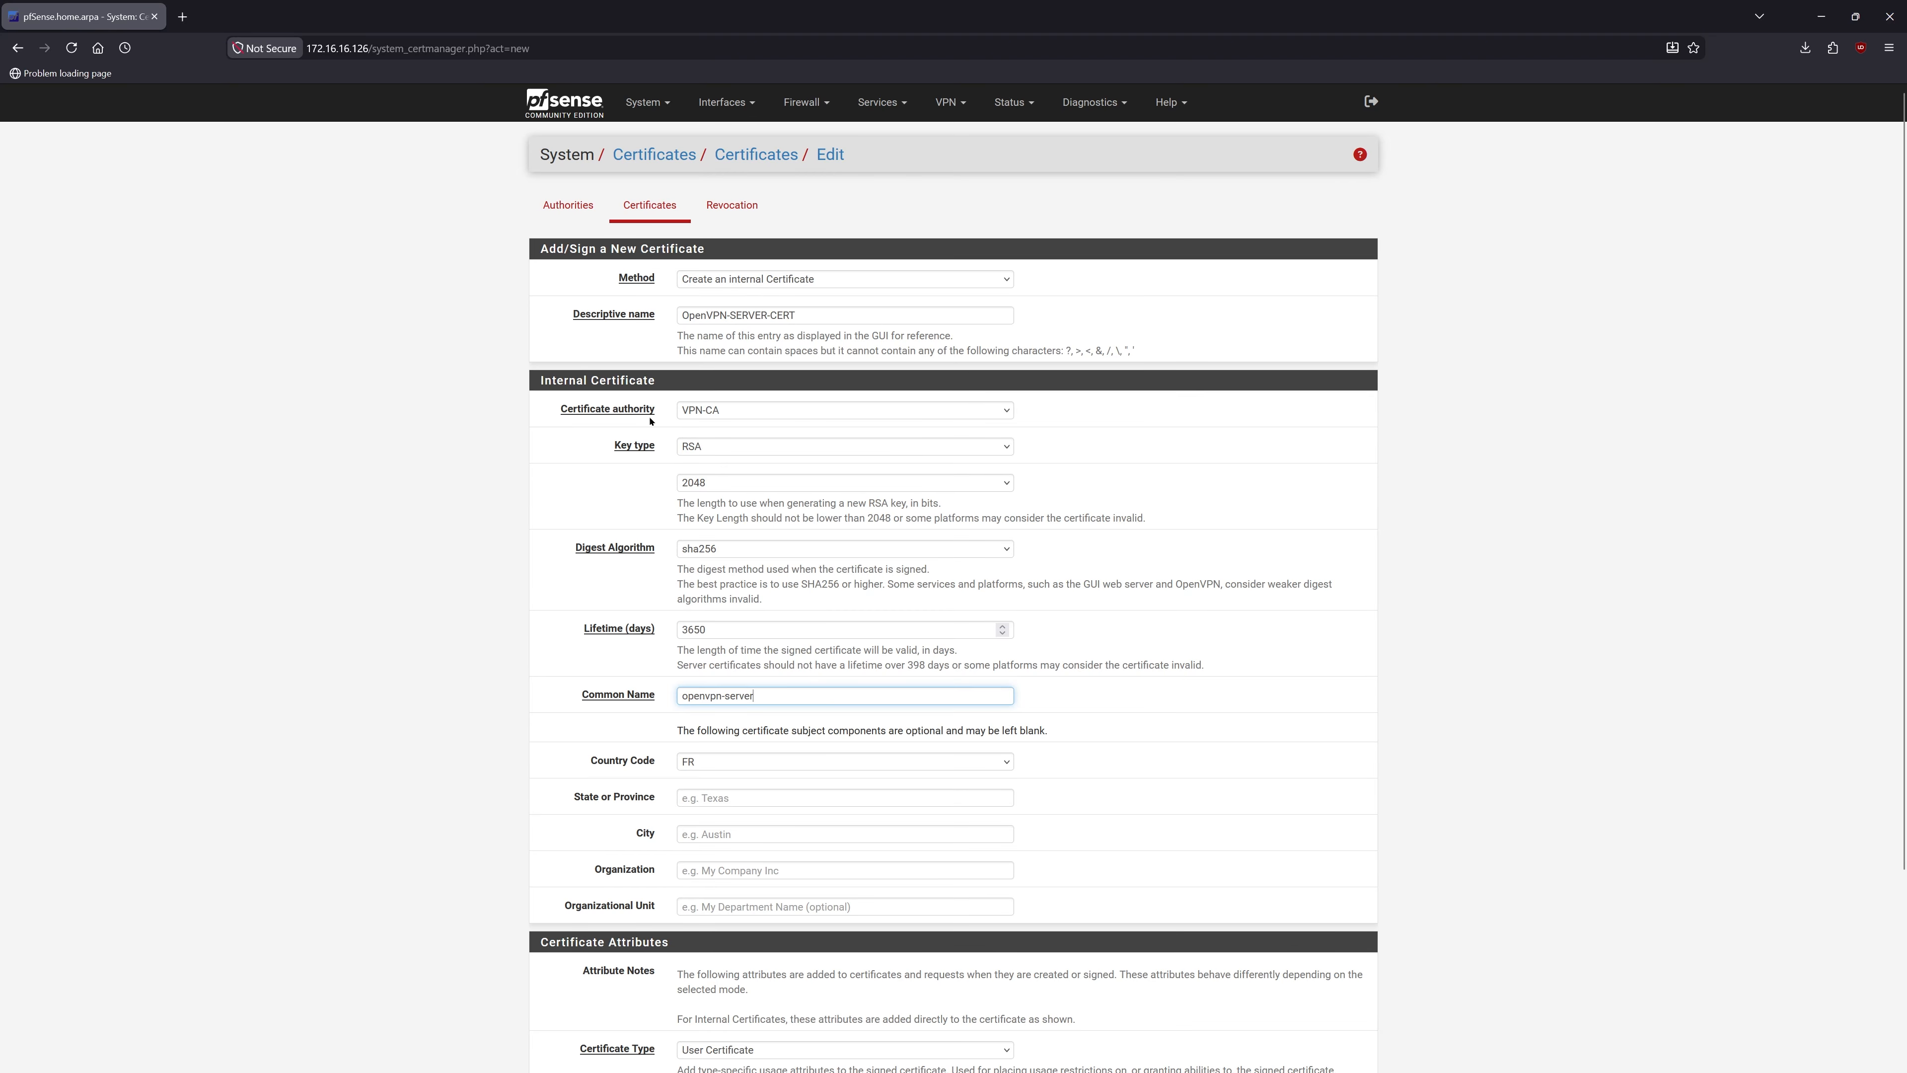
pyautogui.scroll(-3, 795, 555)
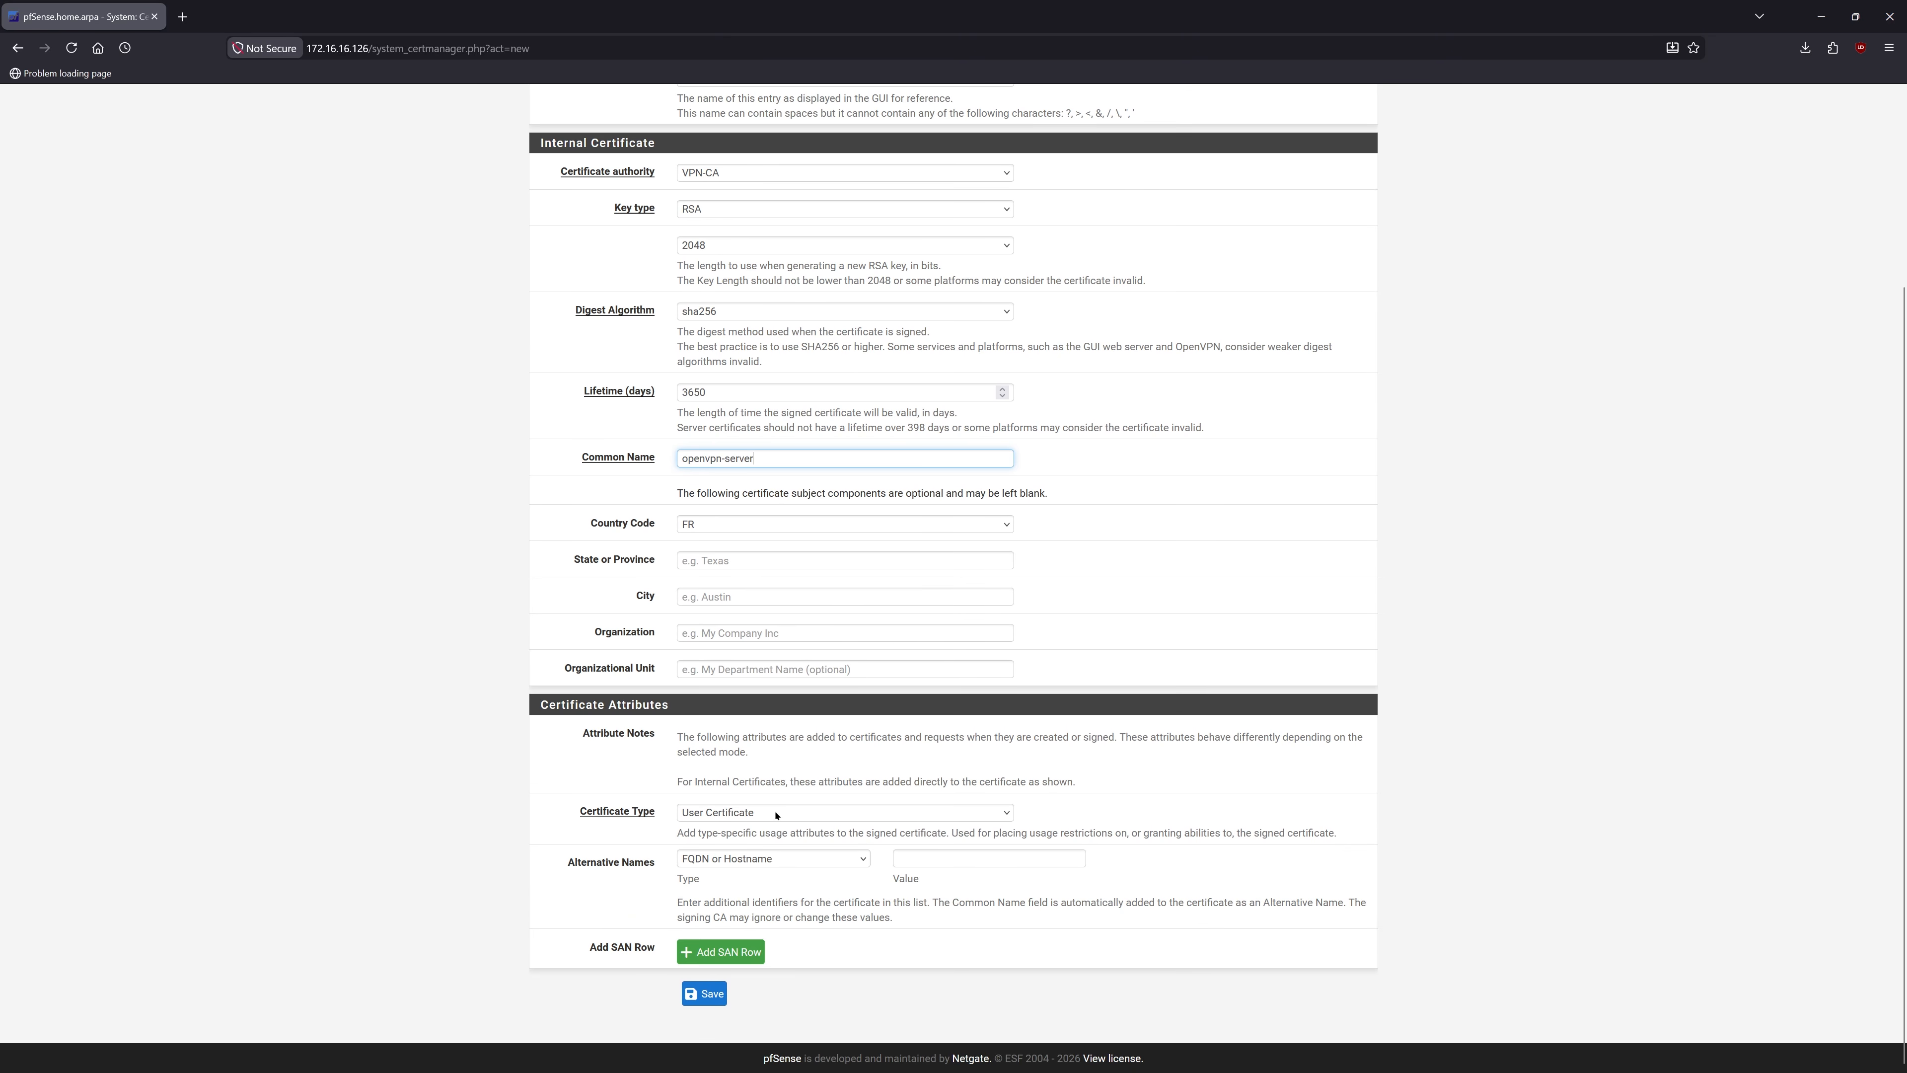
pyautogui.click(755, 816)
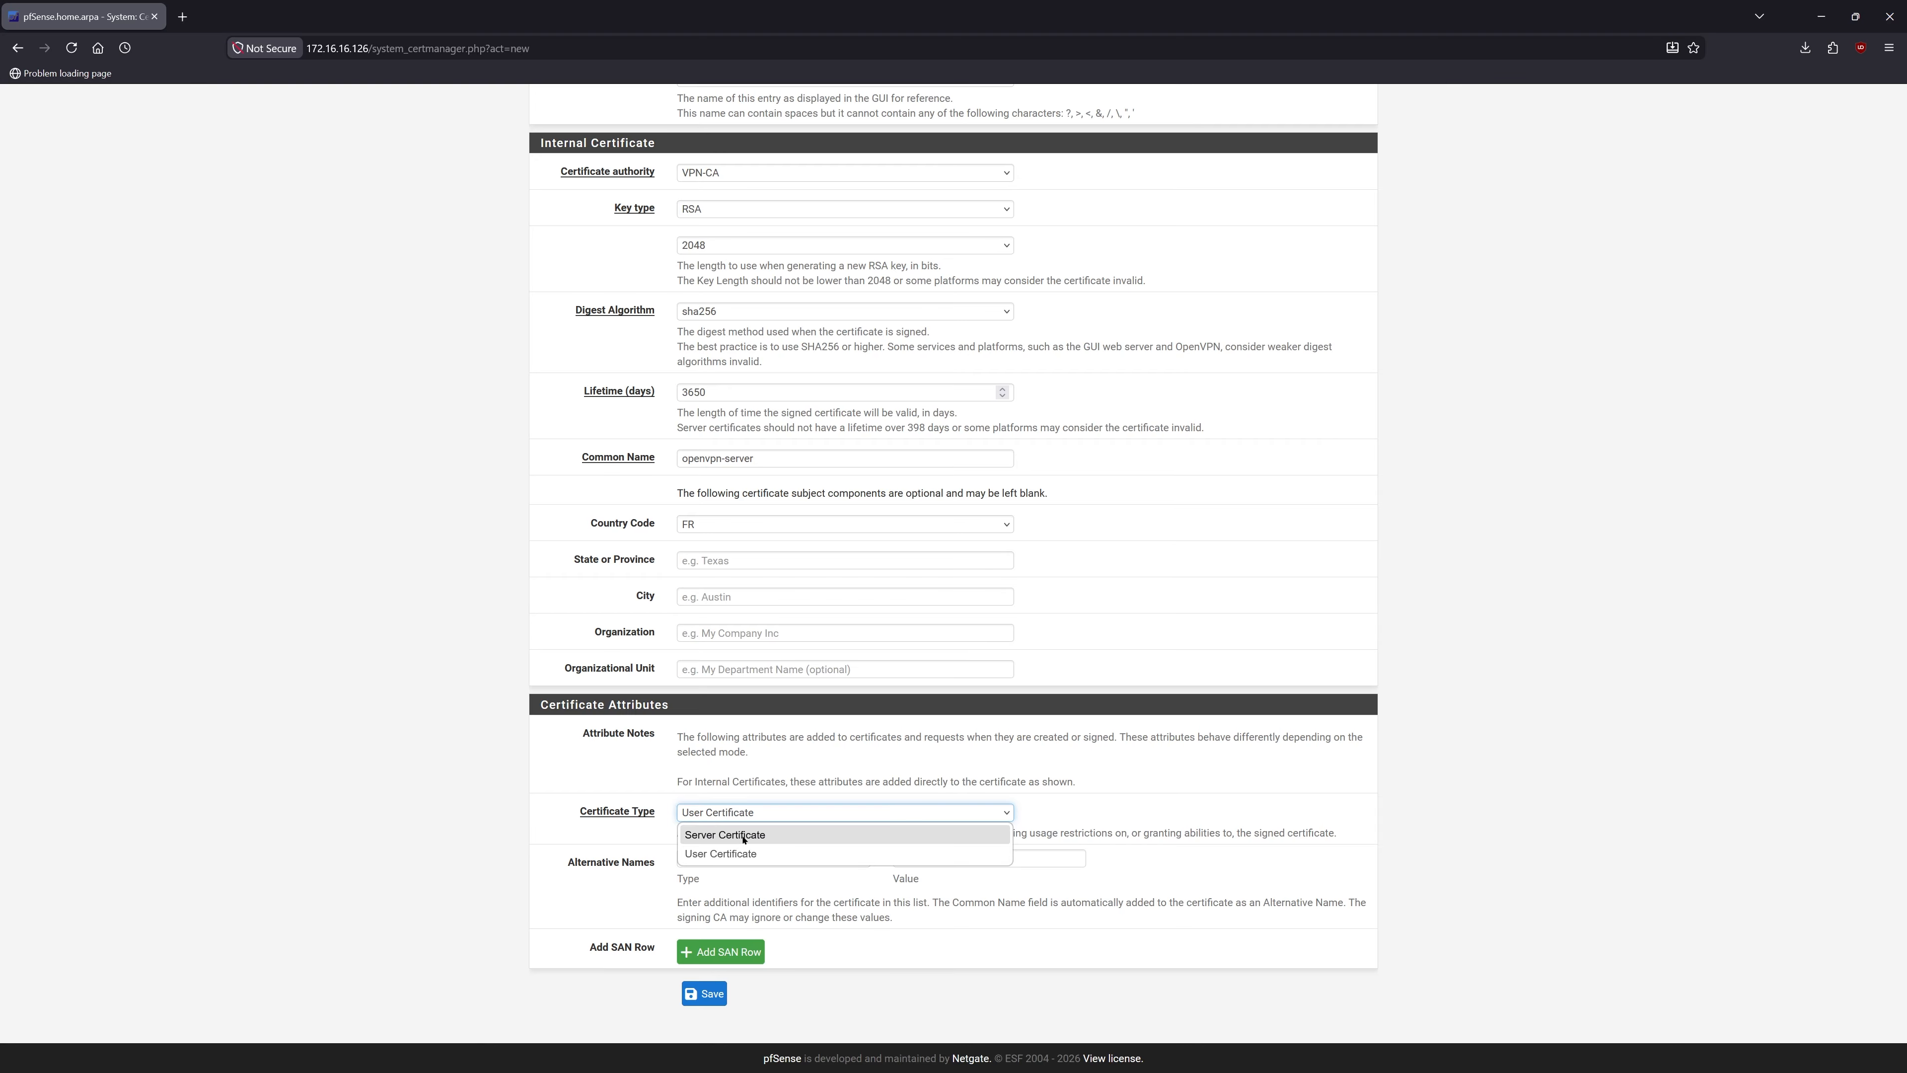
pyautogui.click(744, 838)
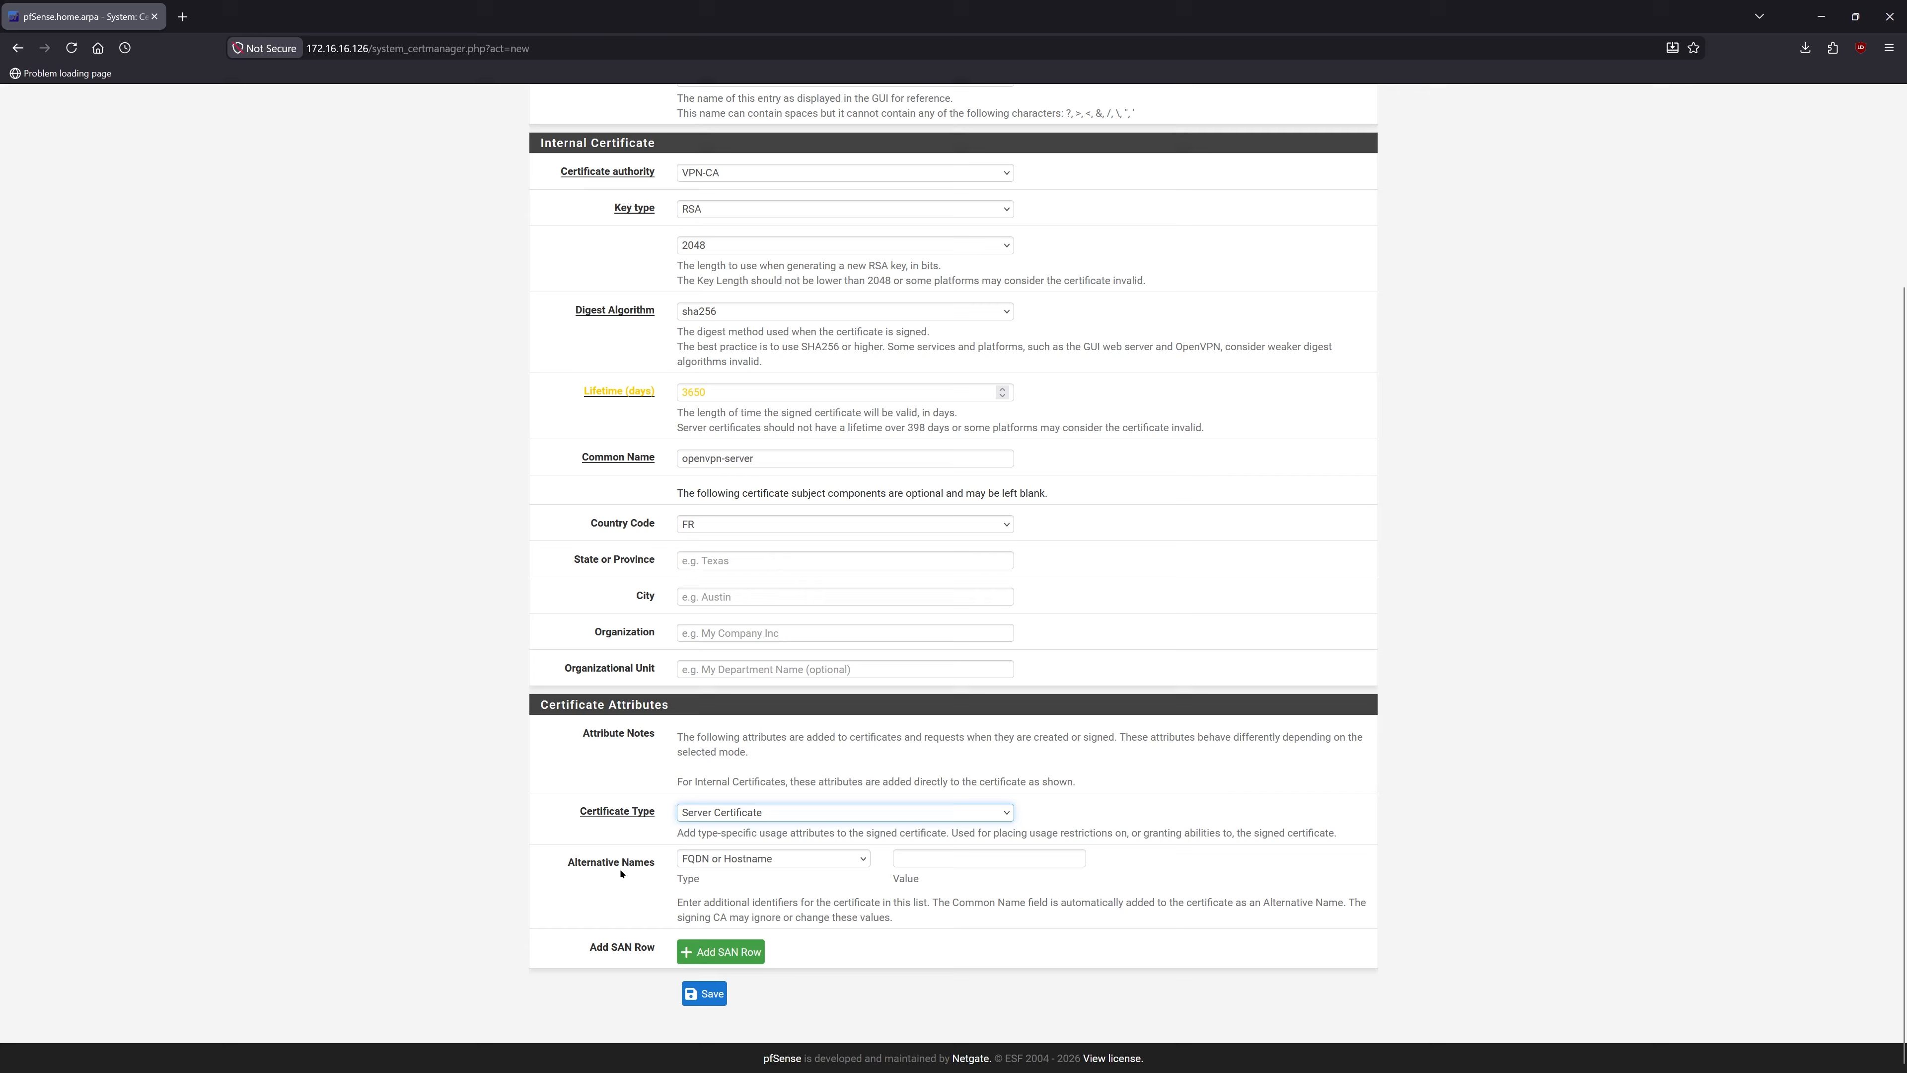
pyautogui.scroll(3, 621, 673)
pyautogui.scroll(-3, 621, 680)
pyautogui.click(710, 997)
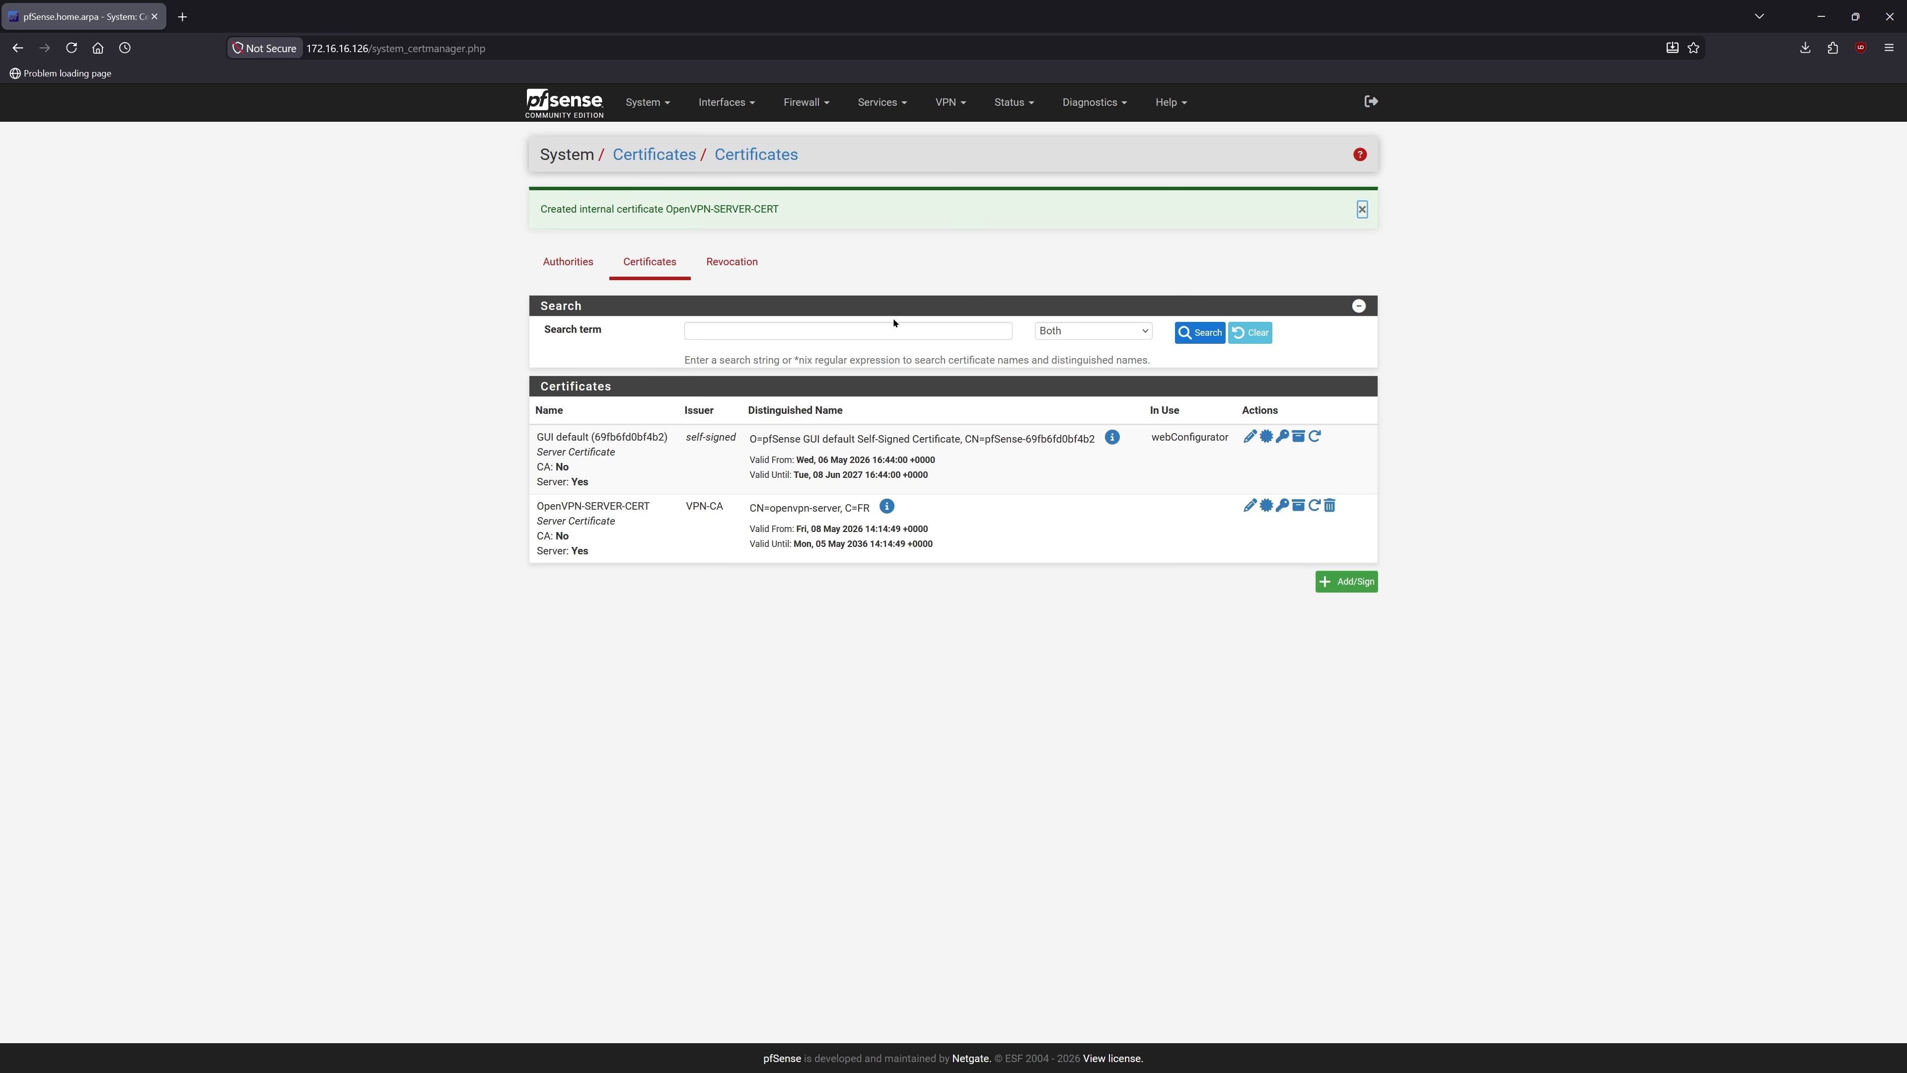
# - Start adding a new user in the User Manager with the username vpnuser
pyautogui.click(653, 104)
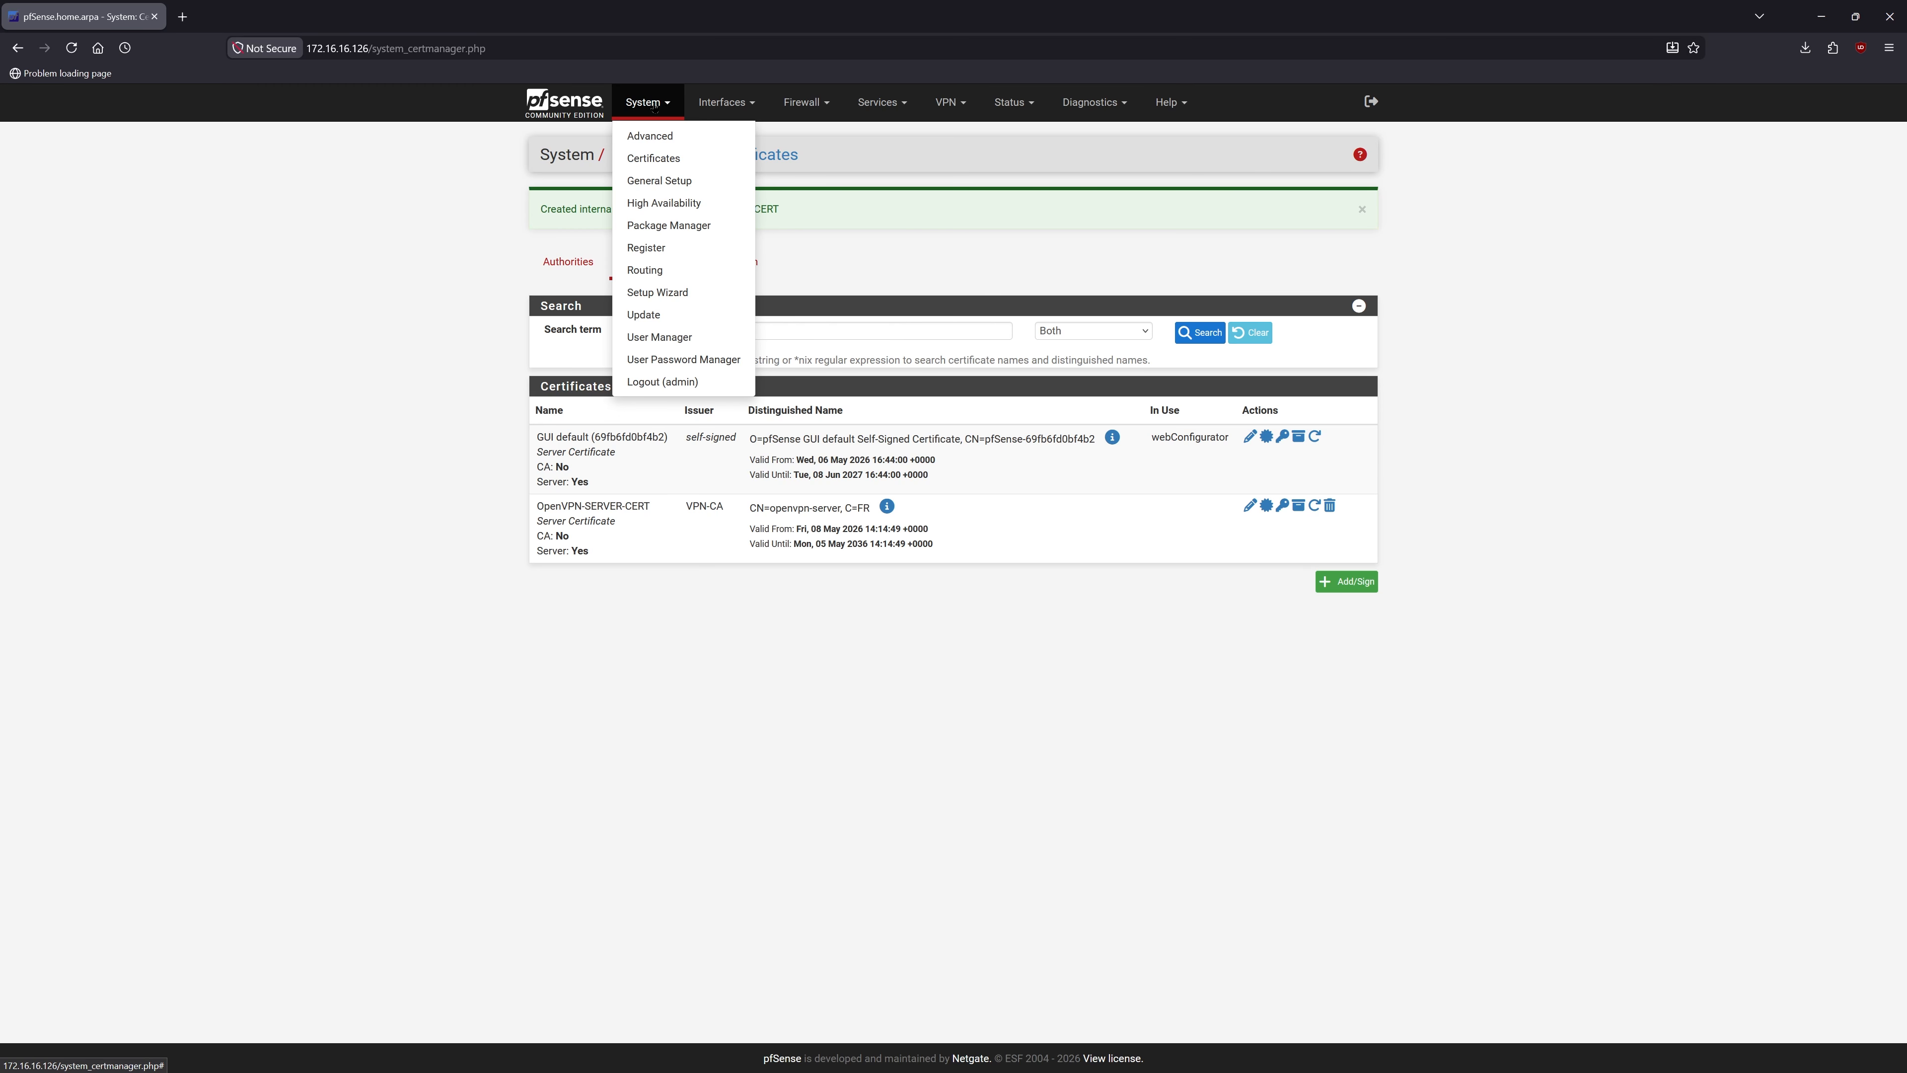
pyautogui.click(659, 337)
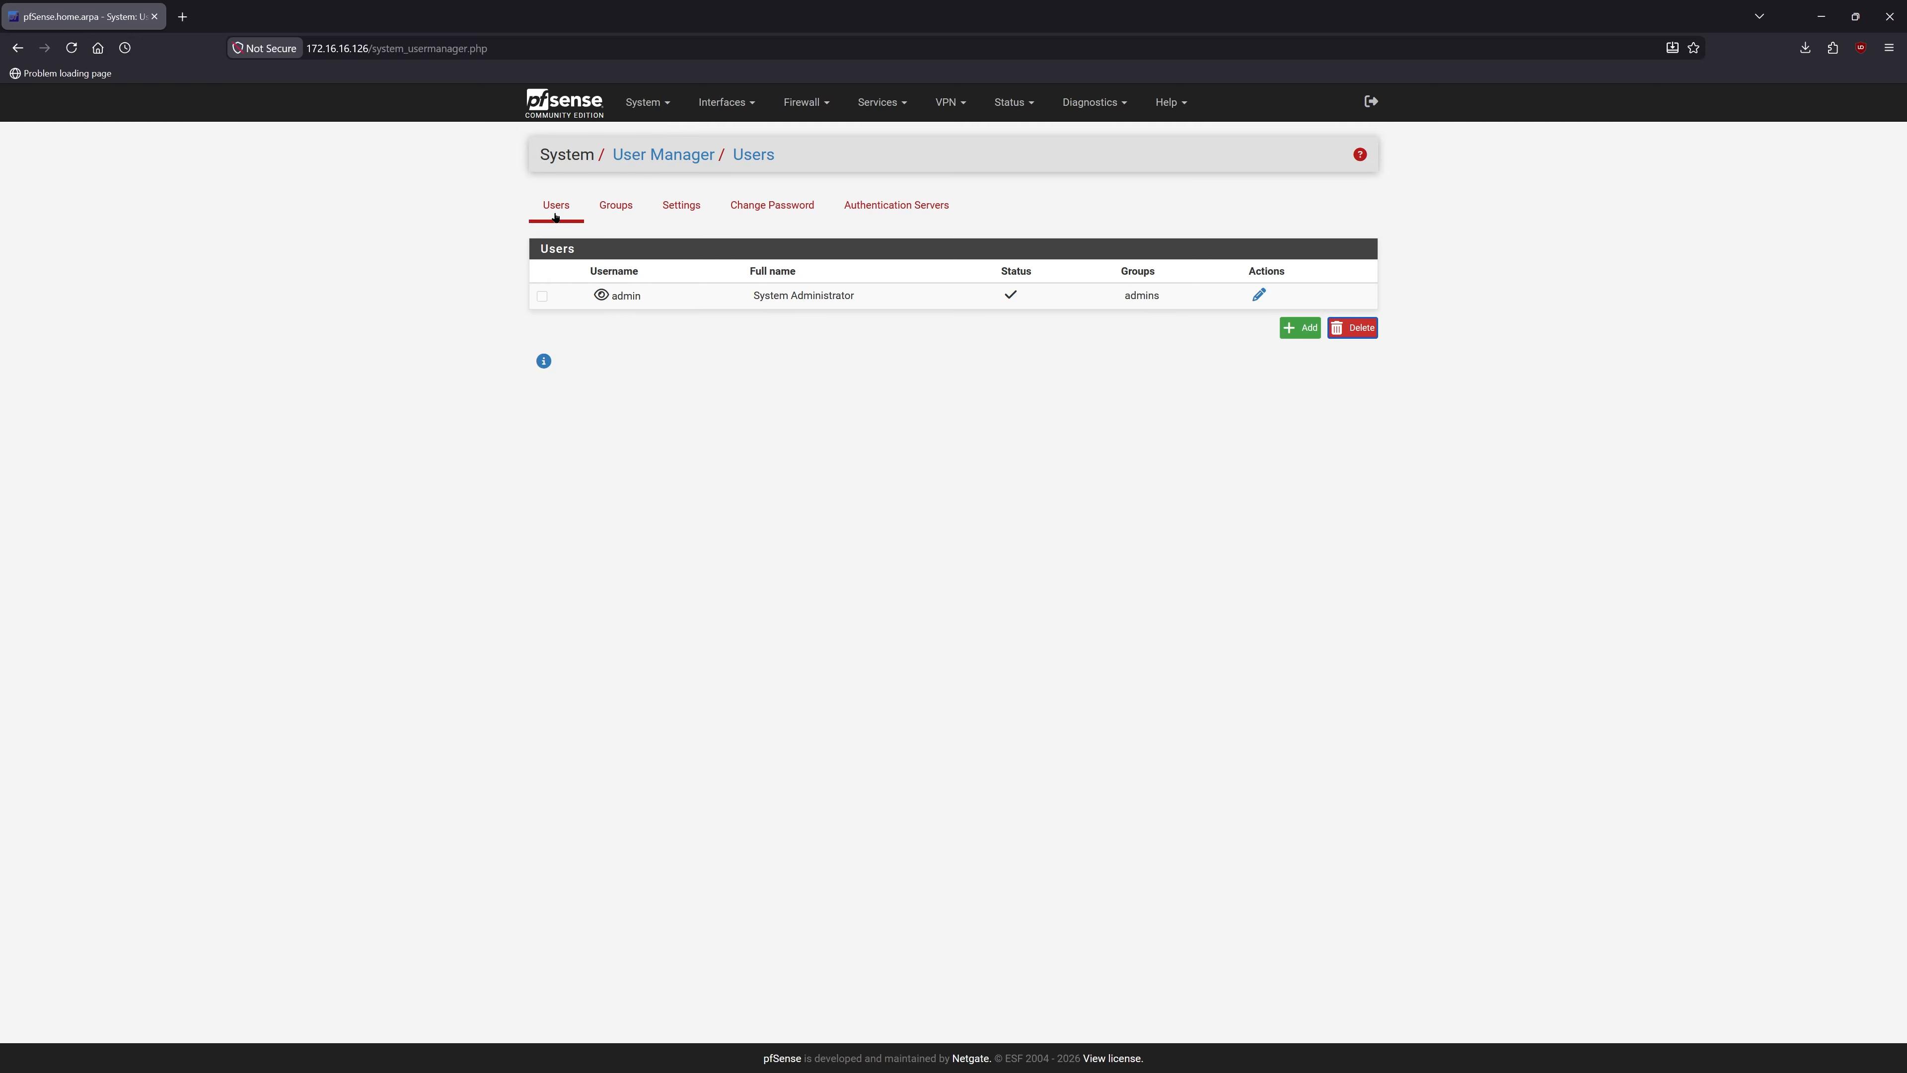
pyautogui.click(1311, 329)
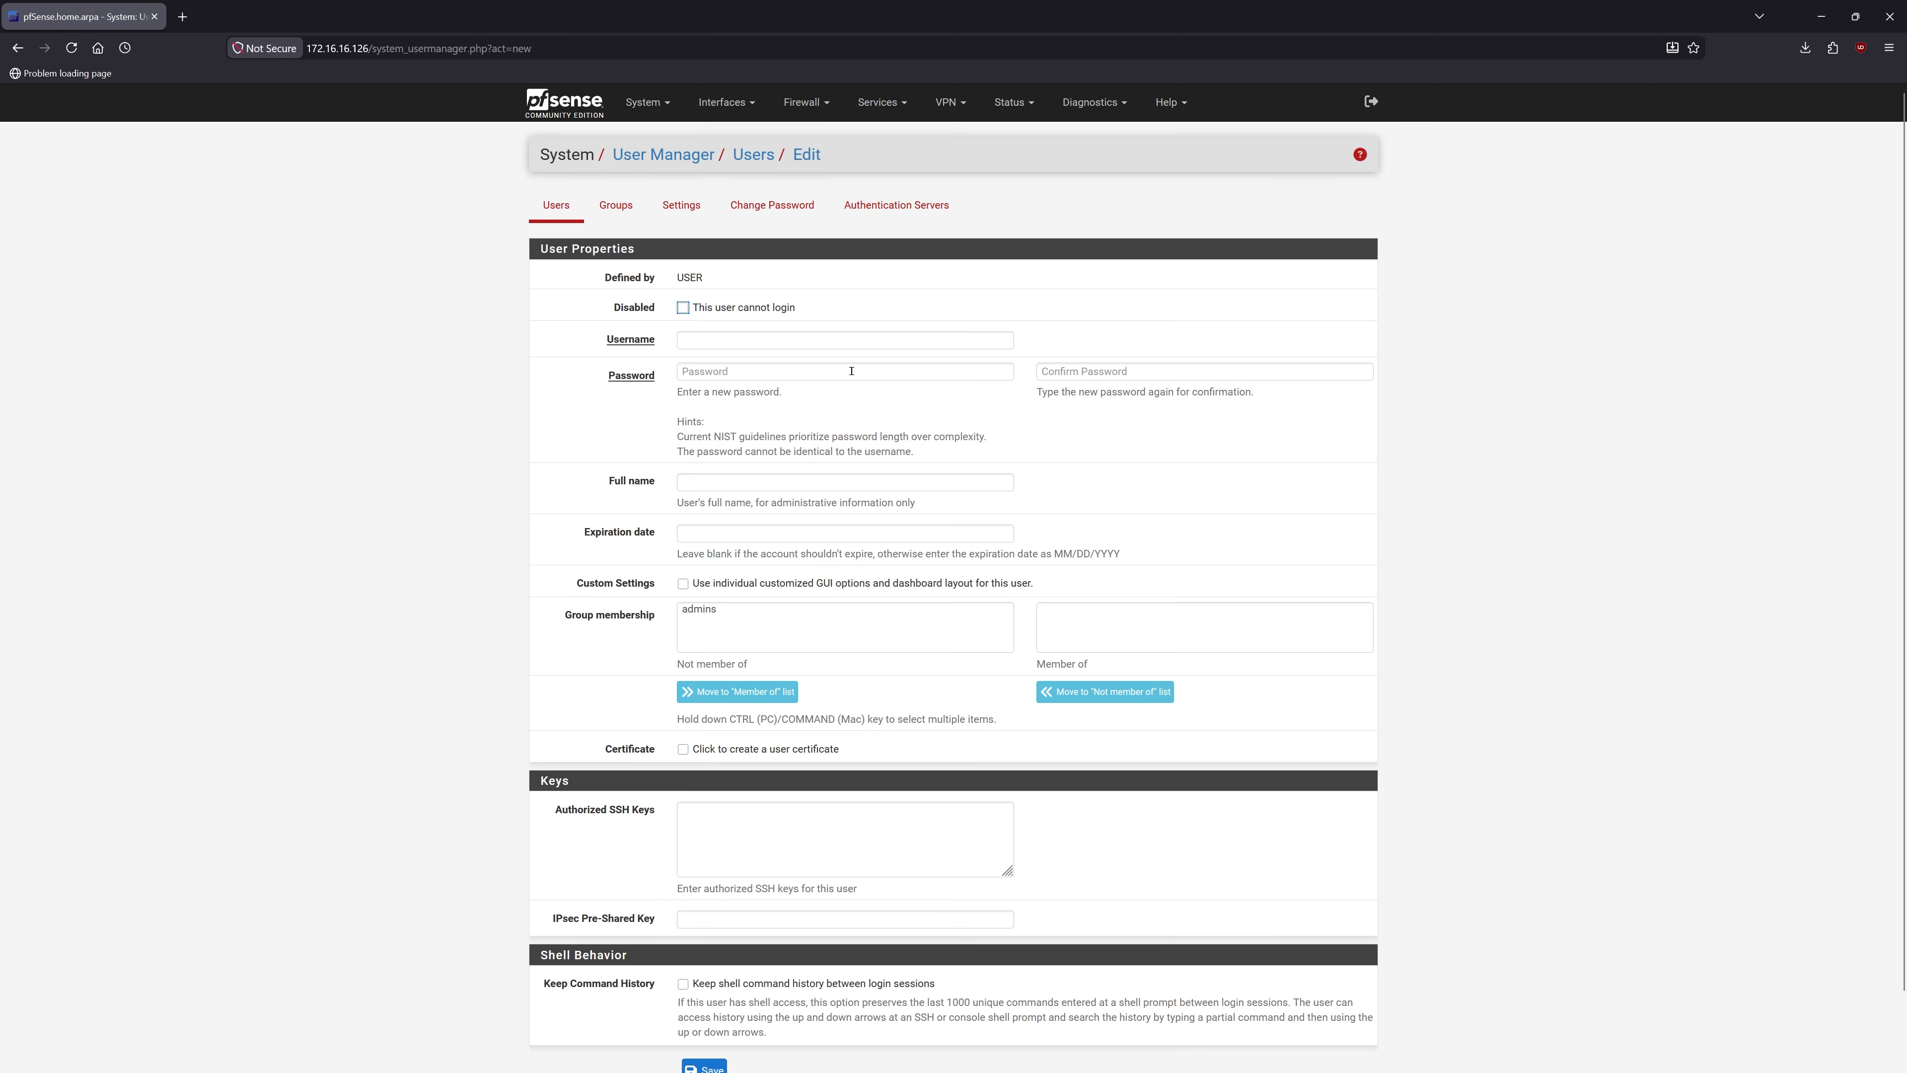
pyautogui.click(728, 343)
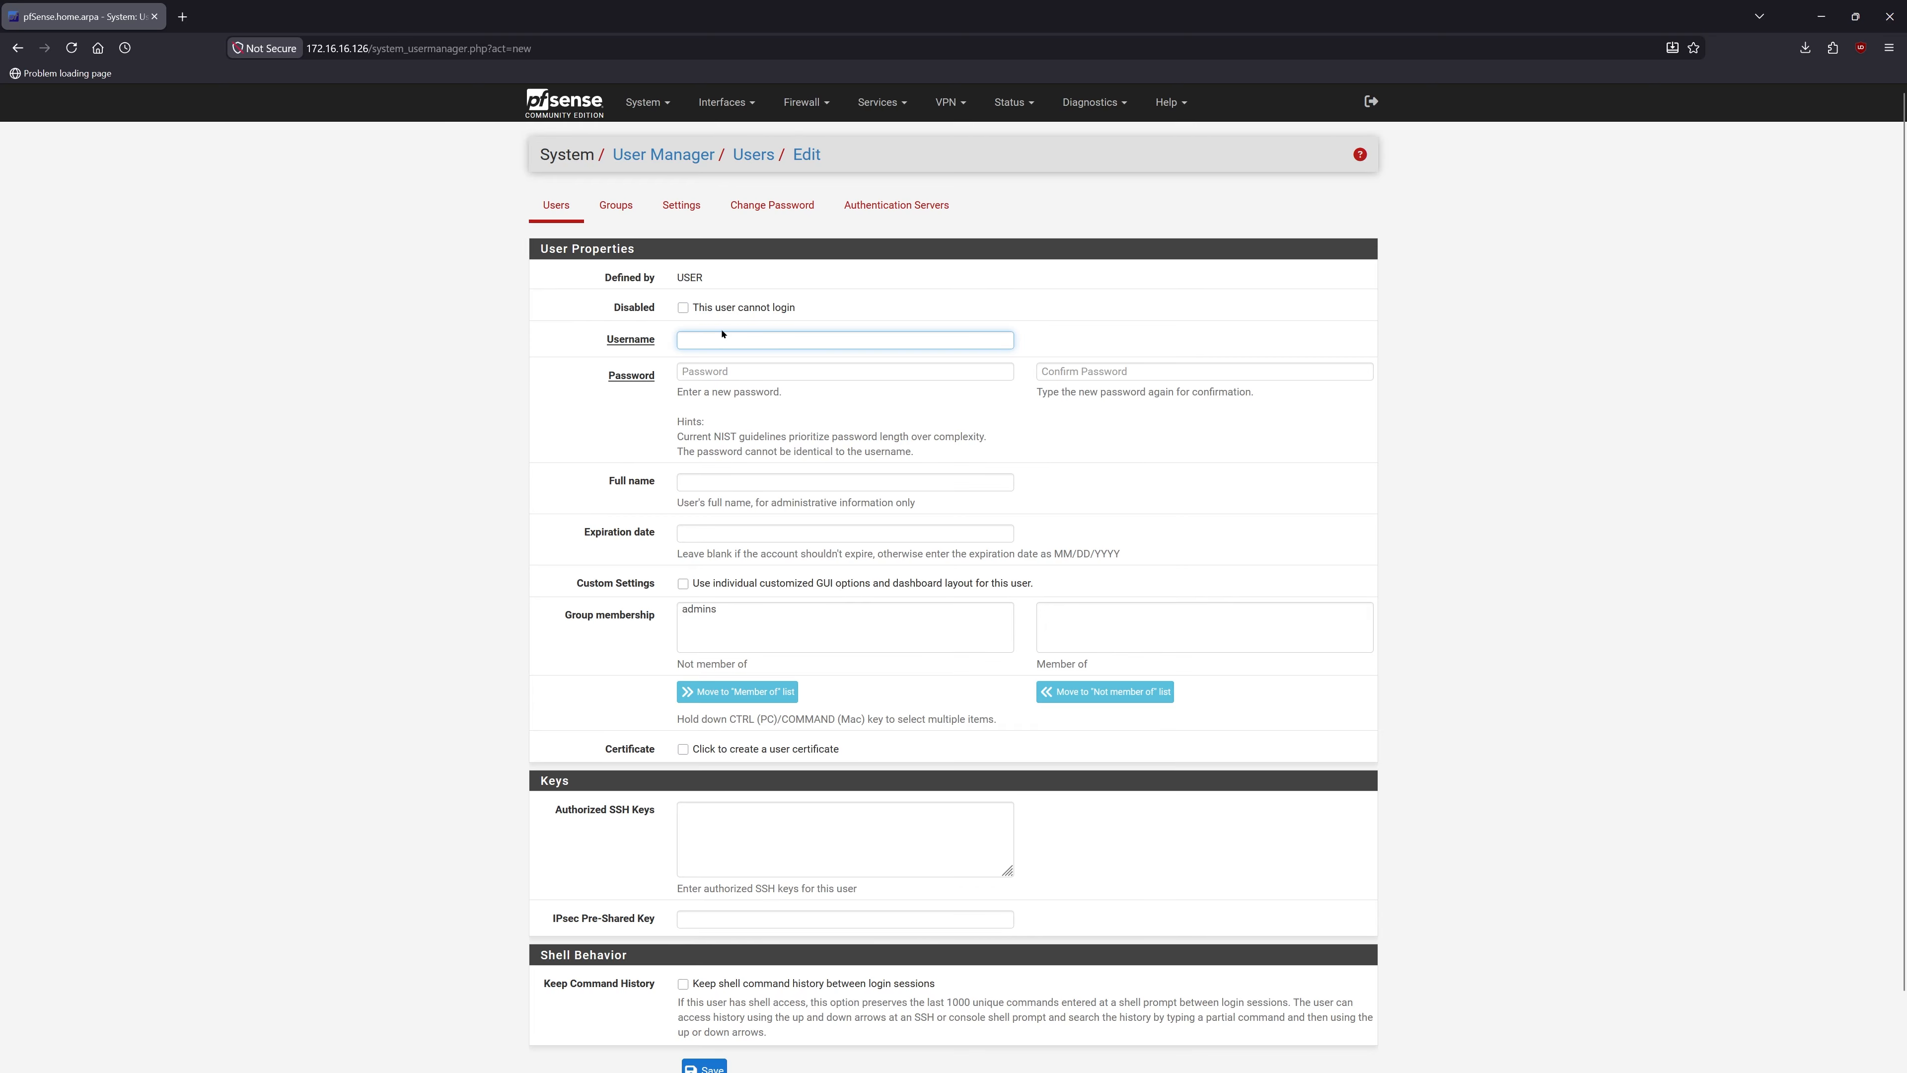
pyautogui.write('vpnuser')
# - Enter the new user's password and repeat it in the confirmation field
pyautogui.click(706, 371)
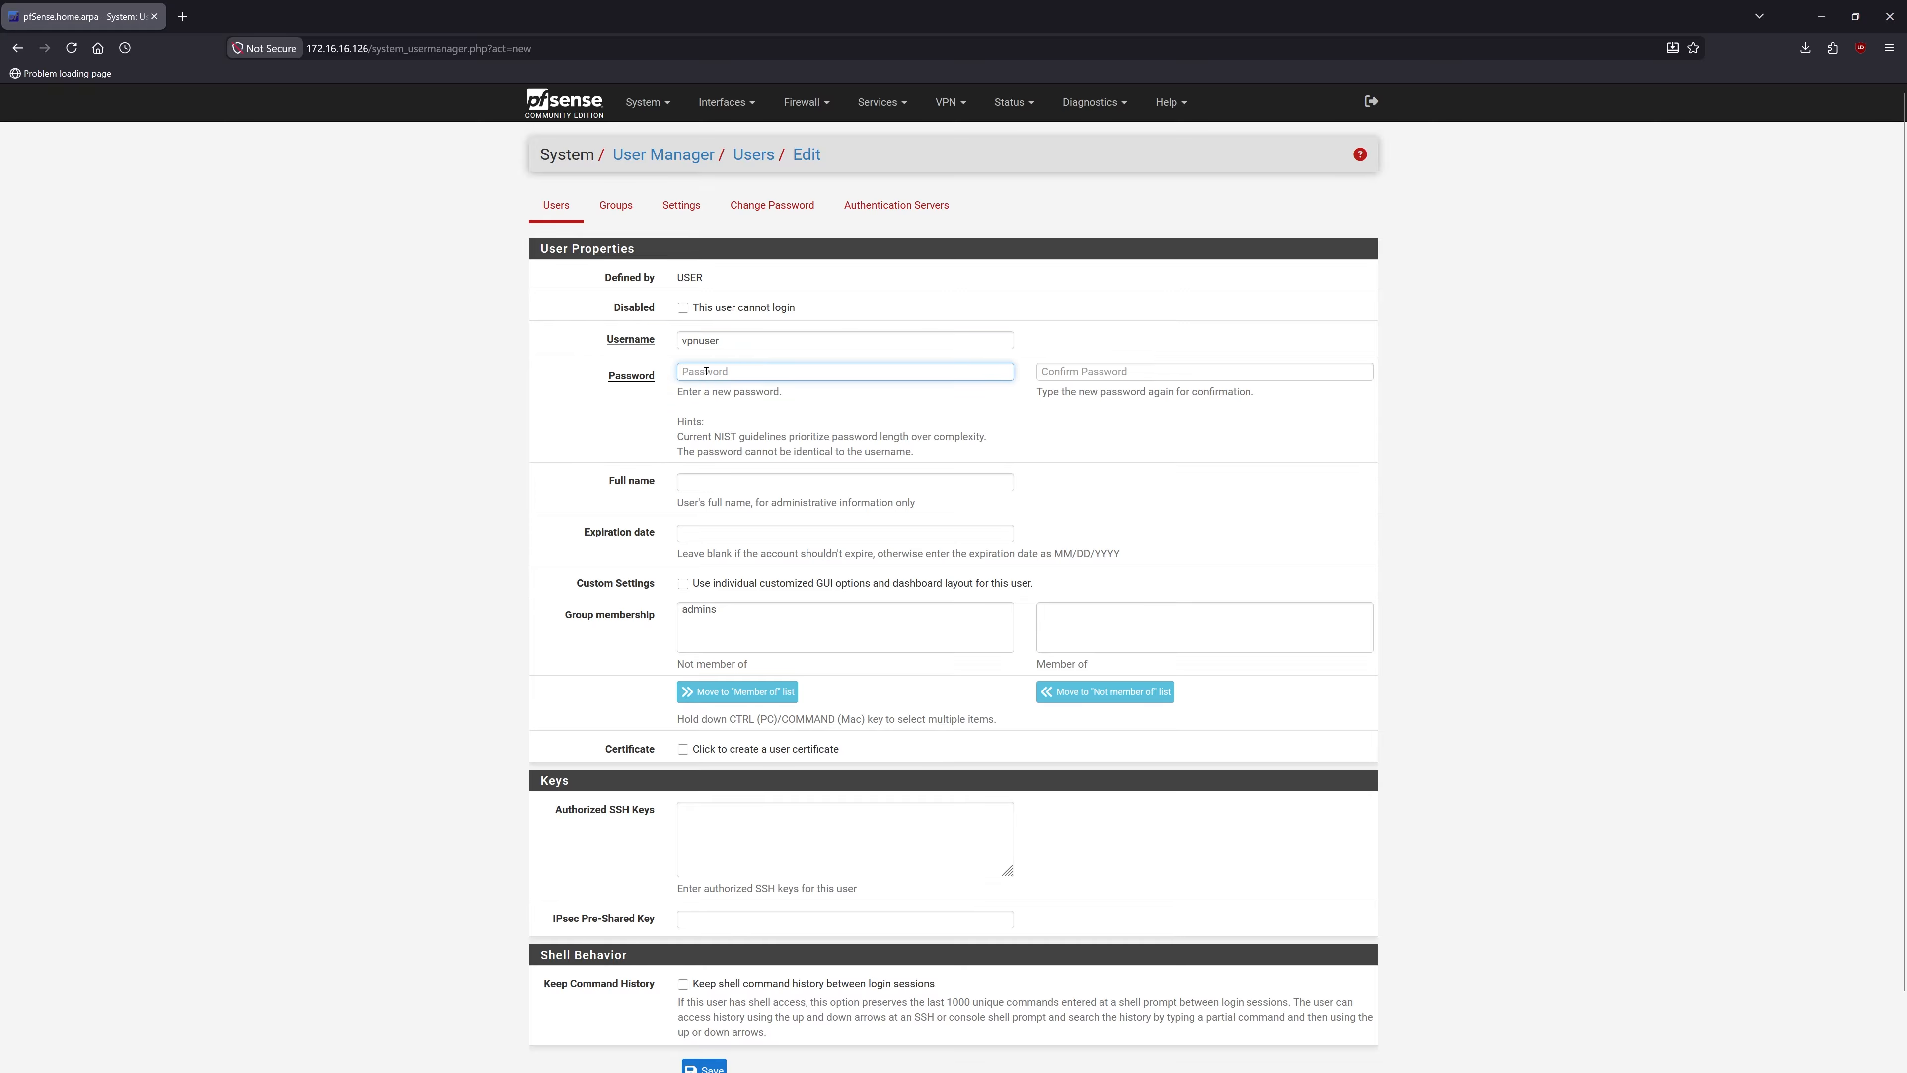
pyautogui.write('********')
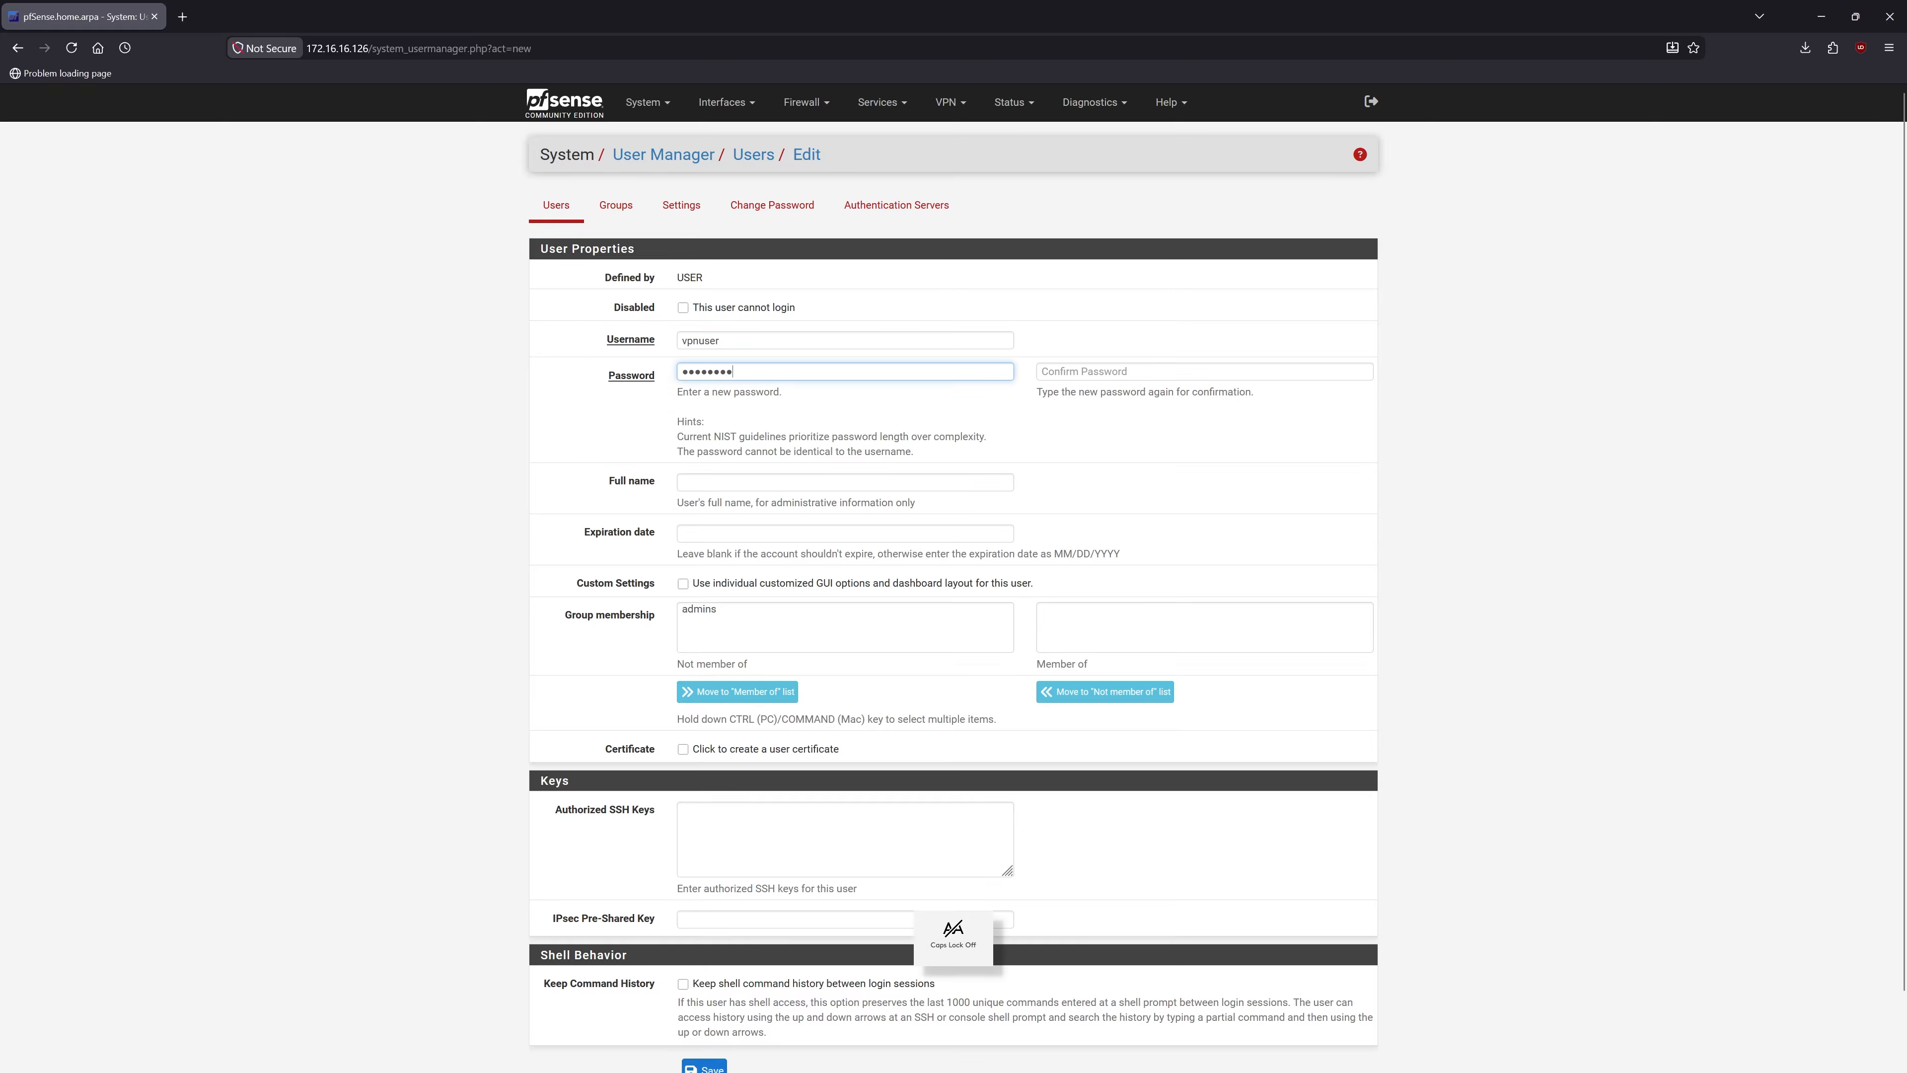
pyautogui.press('Tab')
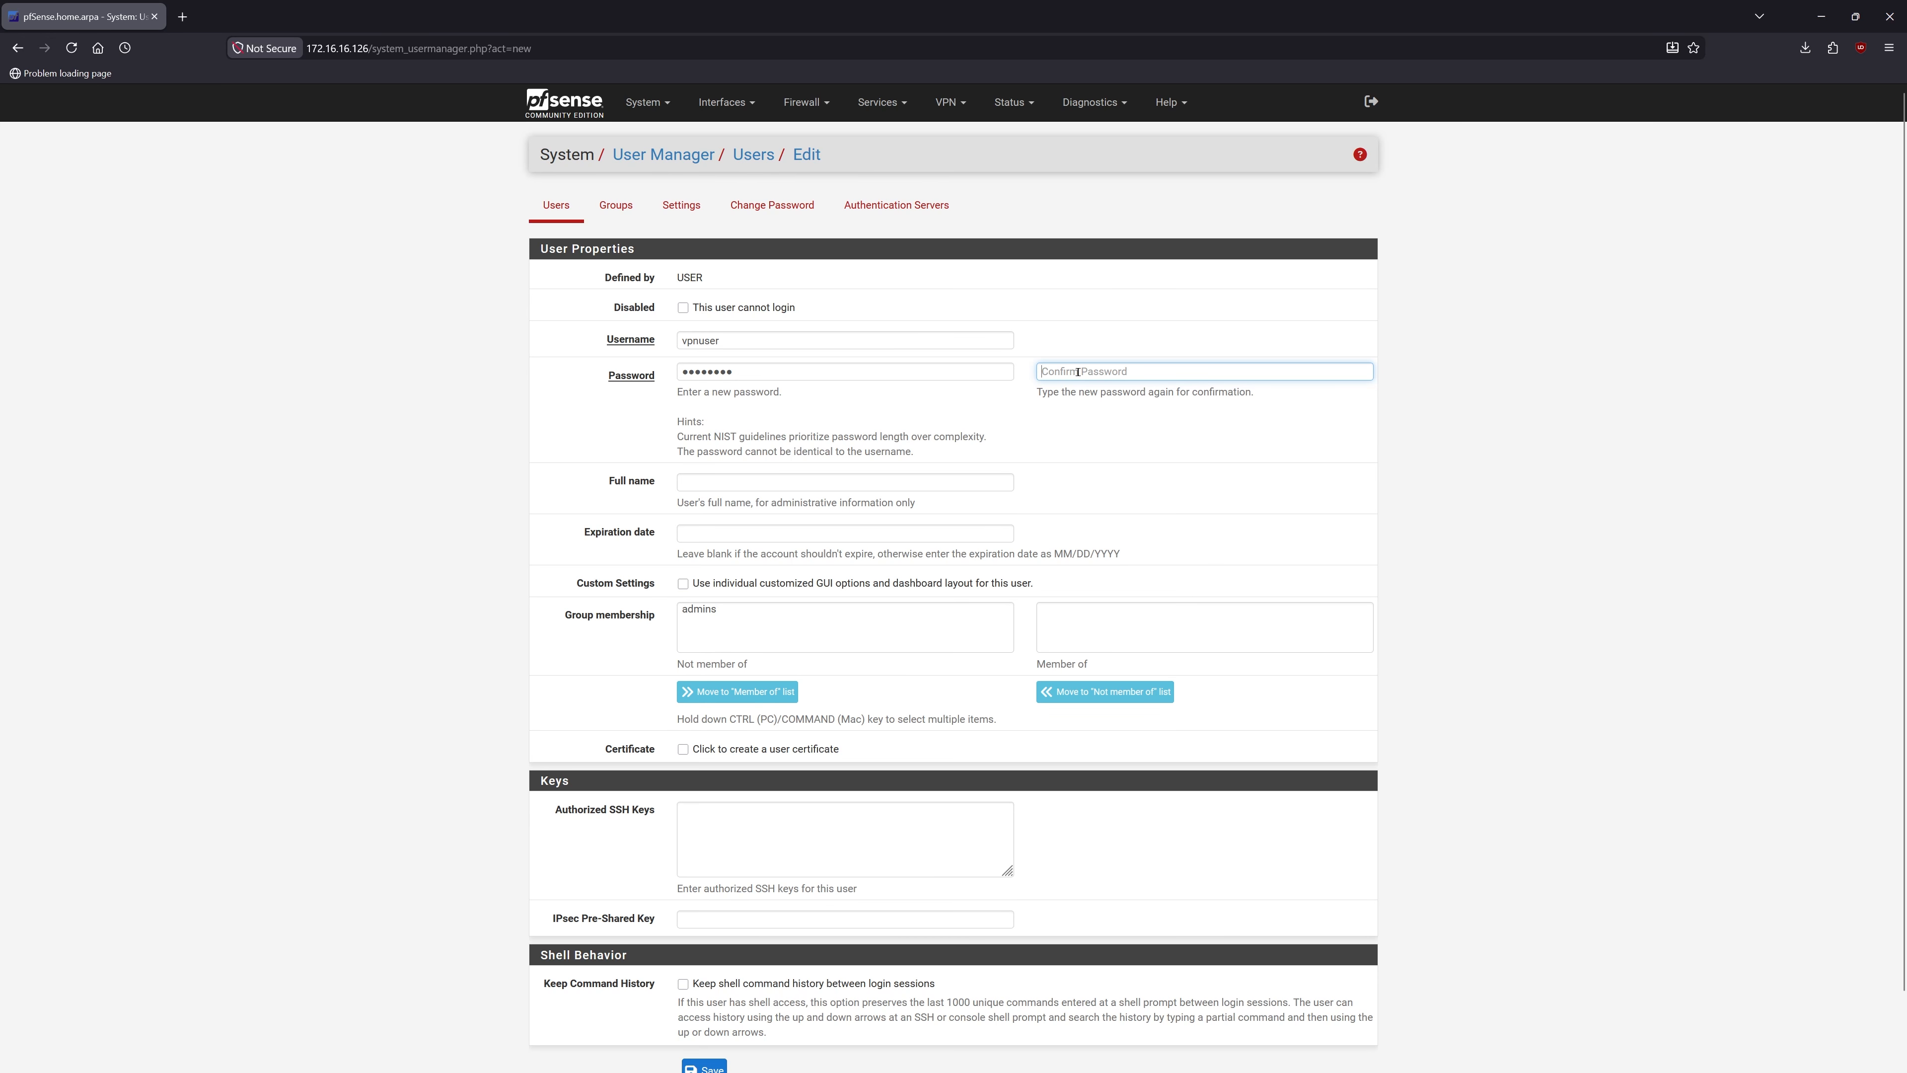
pyautogui.write('*******')
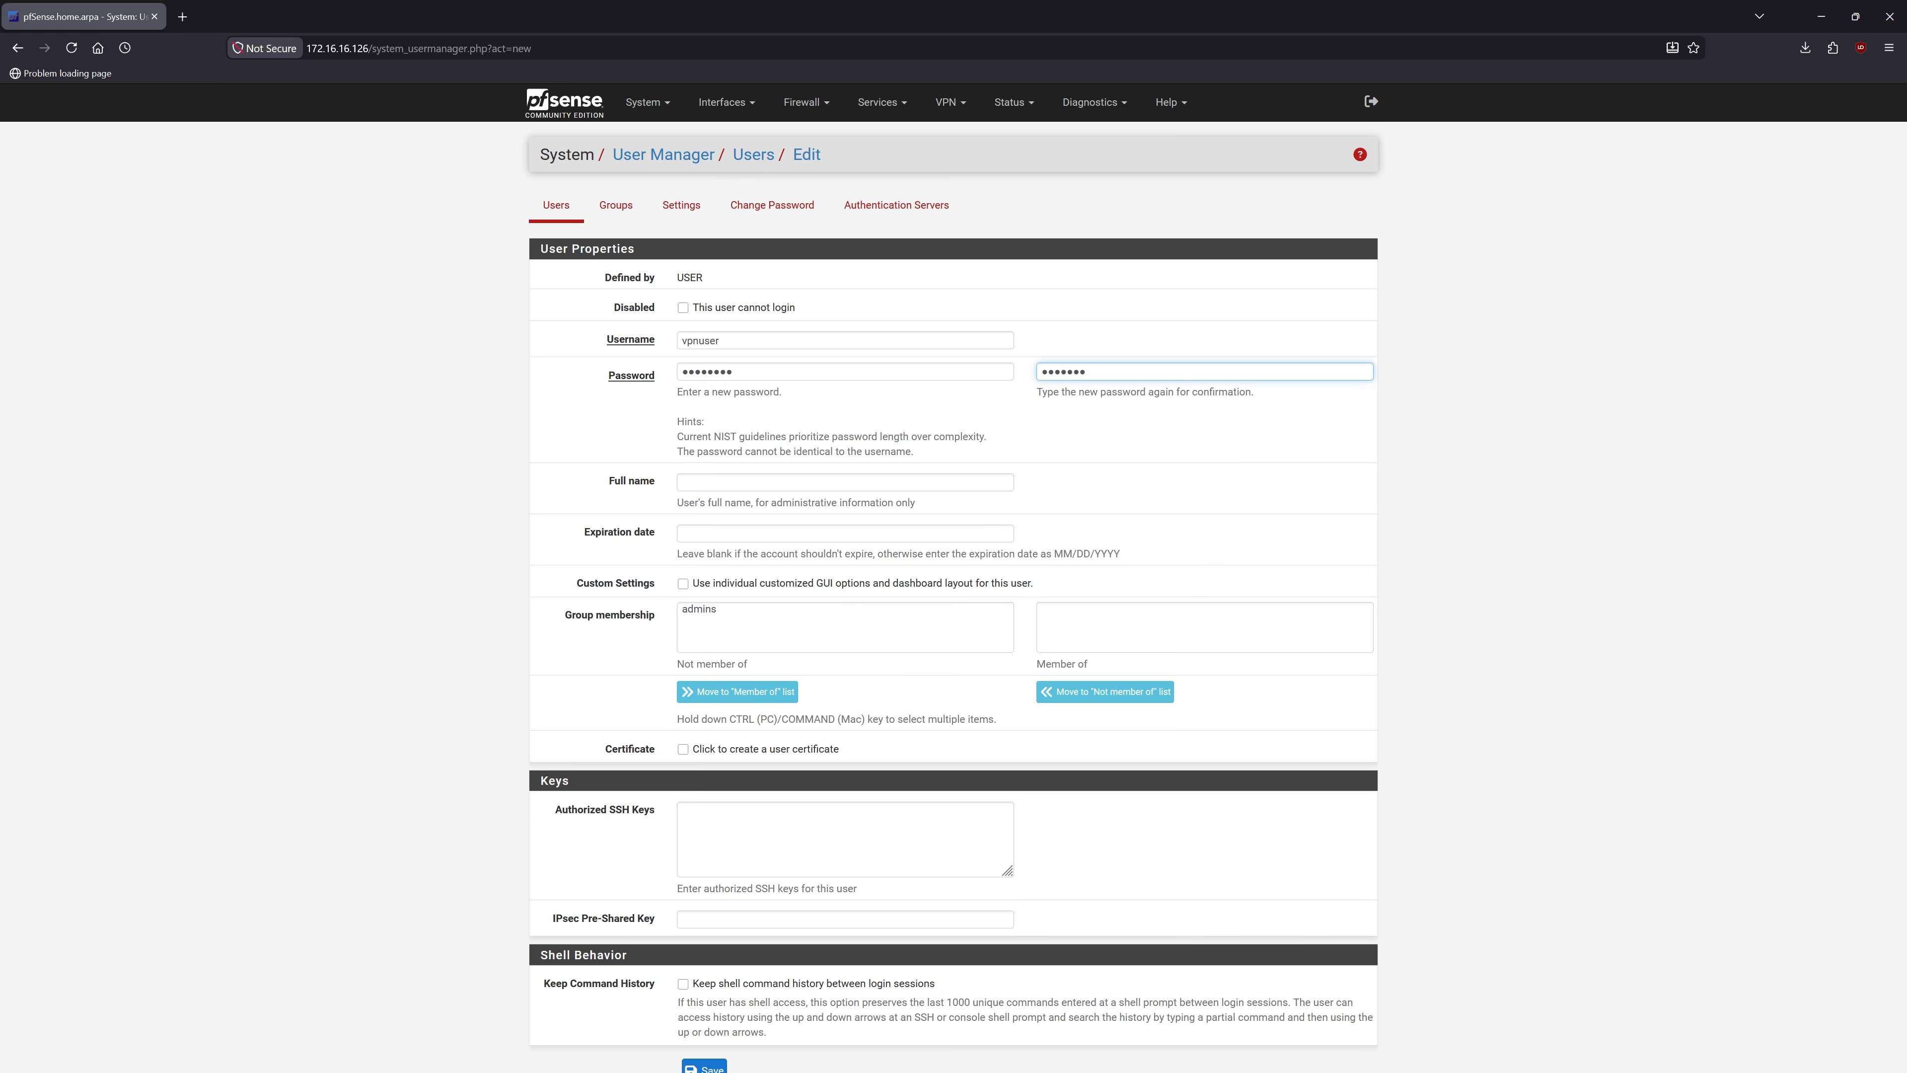
pyautogui.write('*')
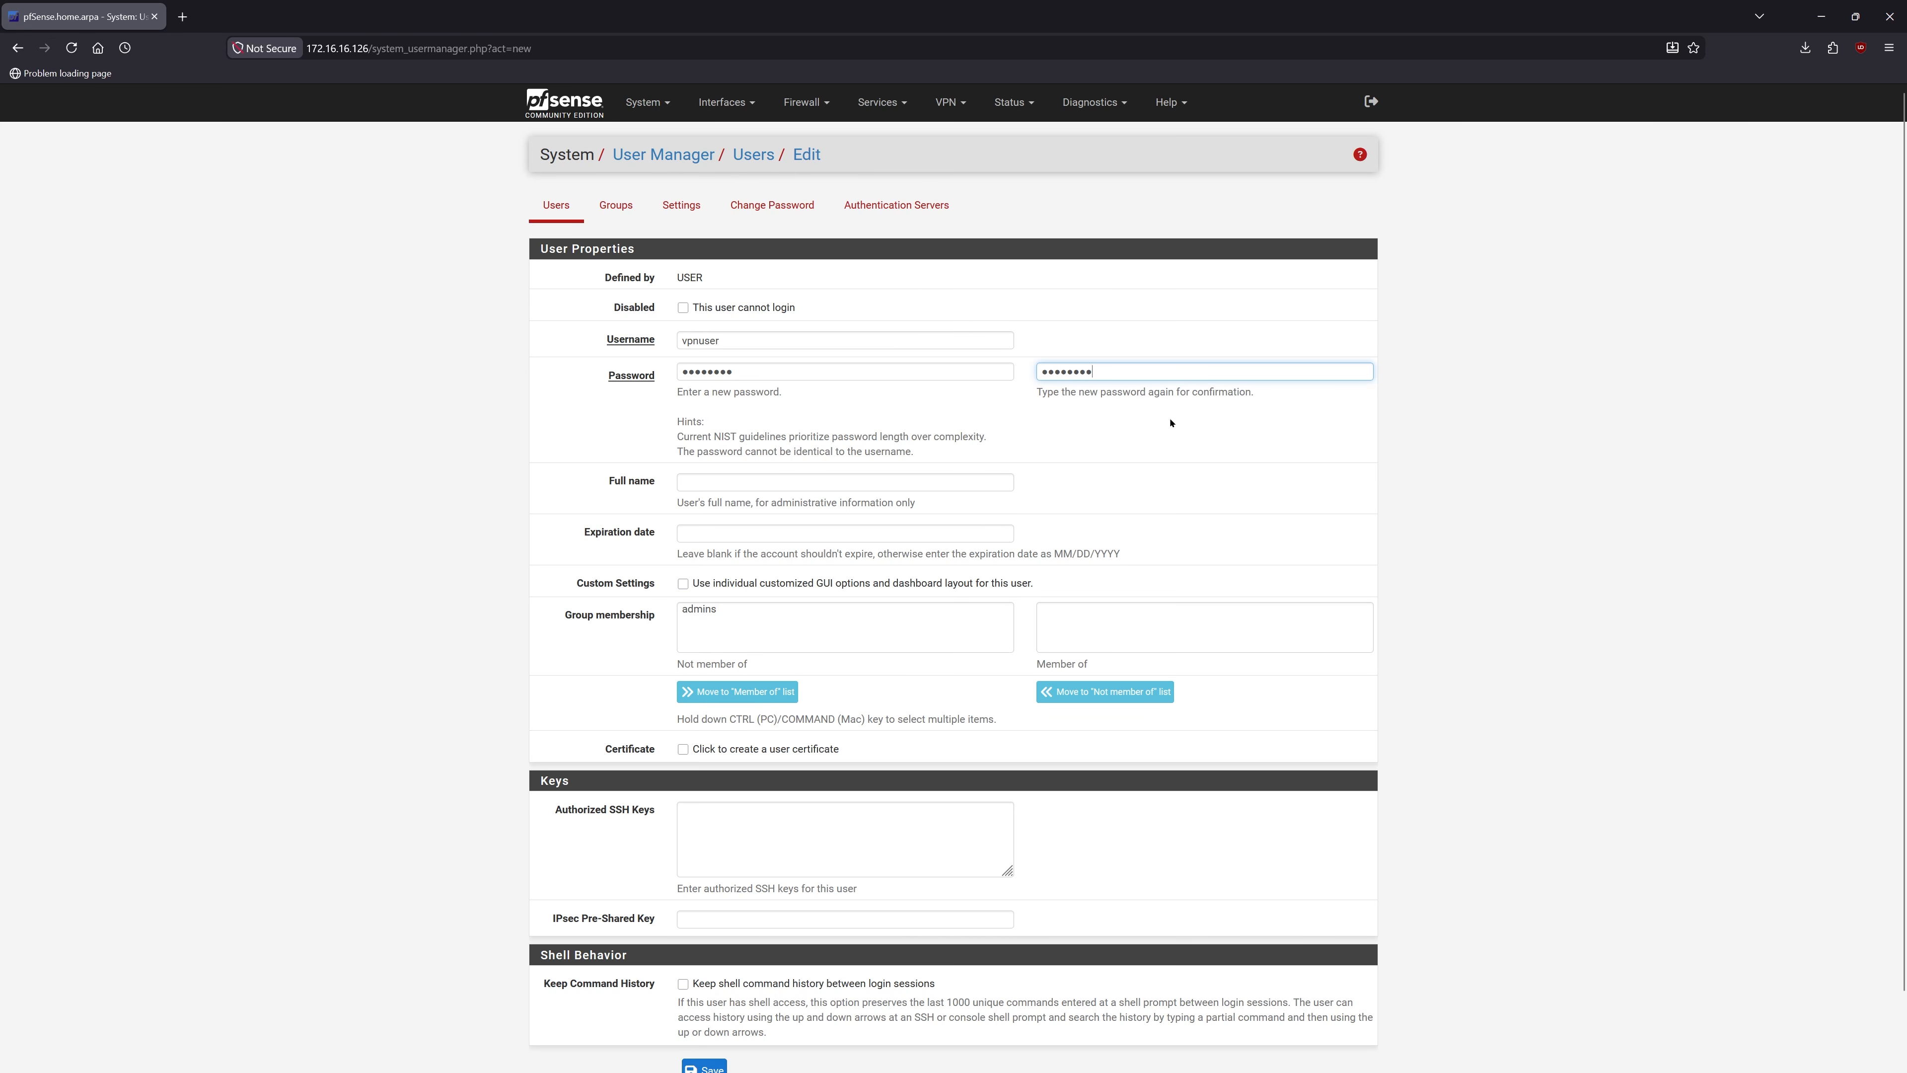
# - Set the new user's full name to VPN-USER
pyautogui.click(707, 482)
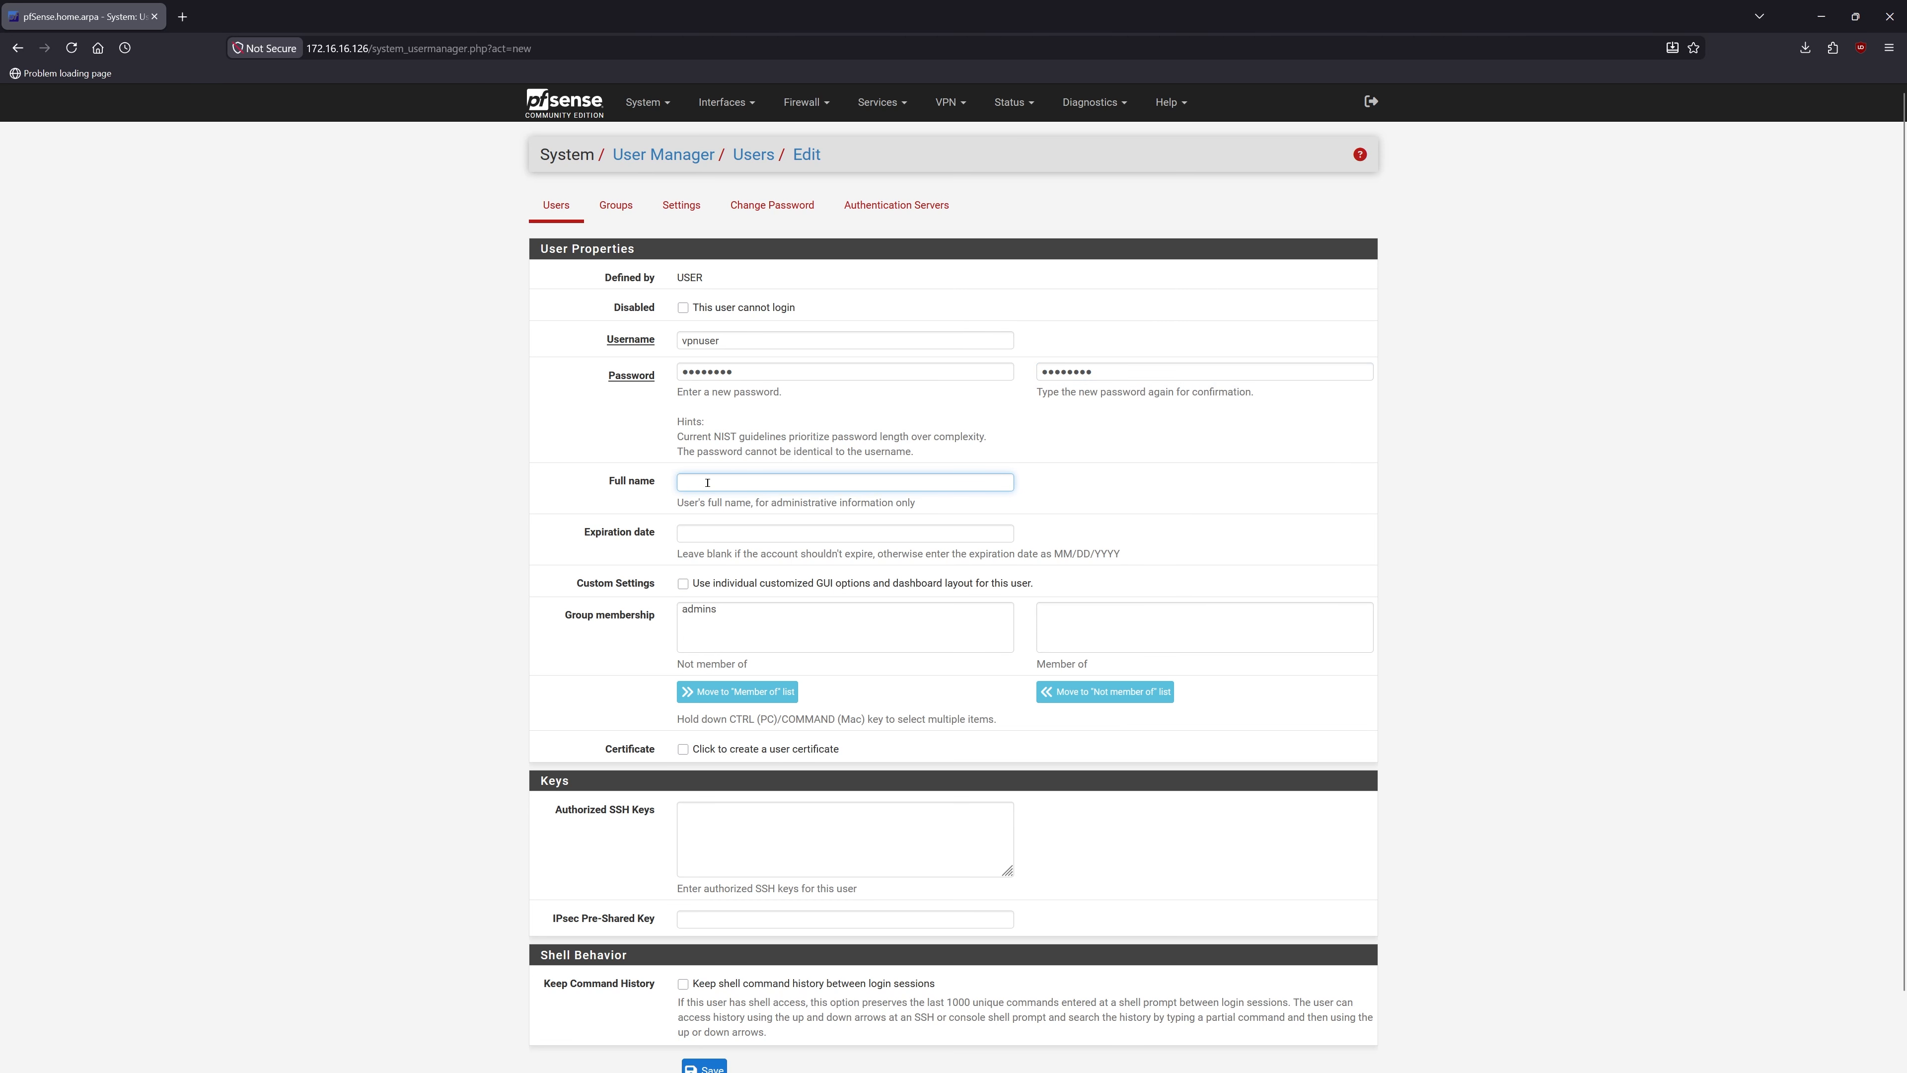
pyautogui.press('capslock')
pyautogui.write('VPN')
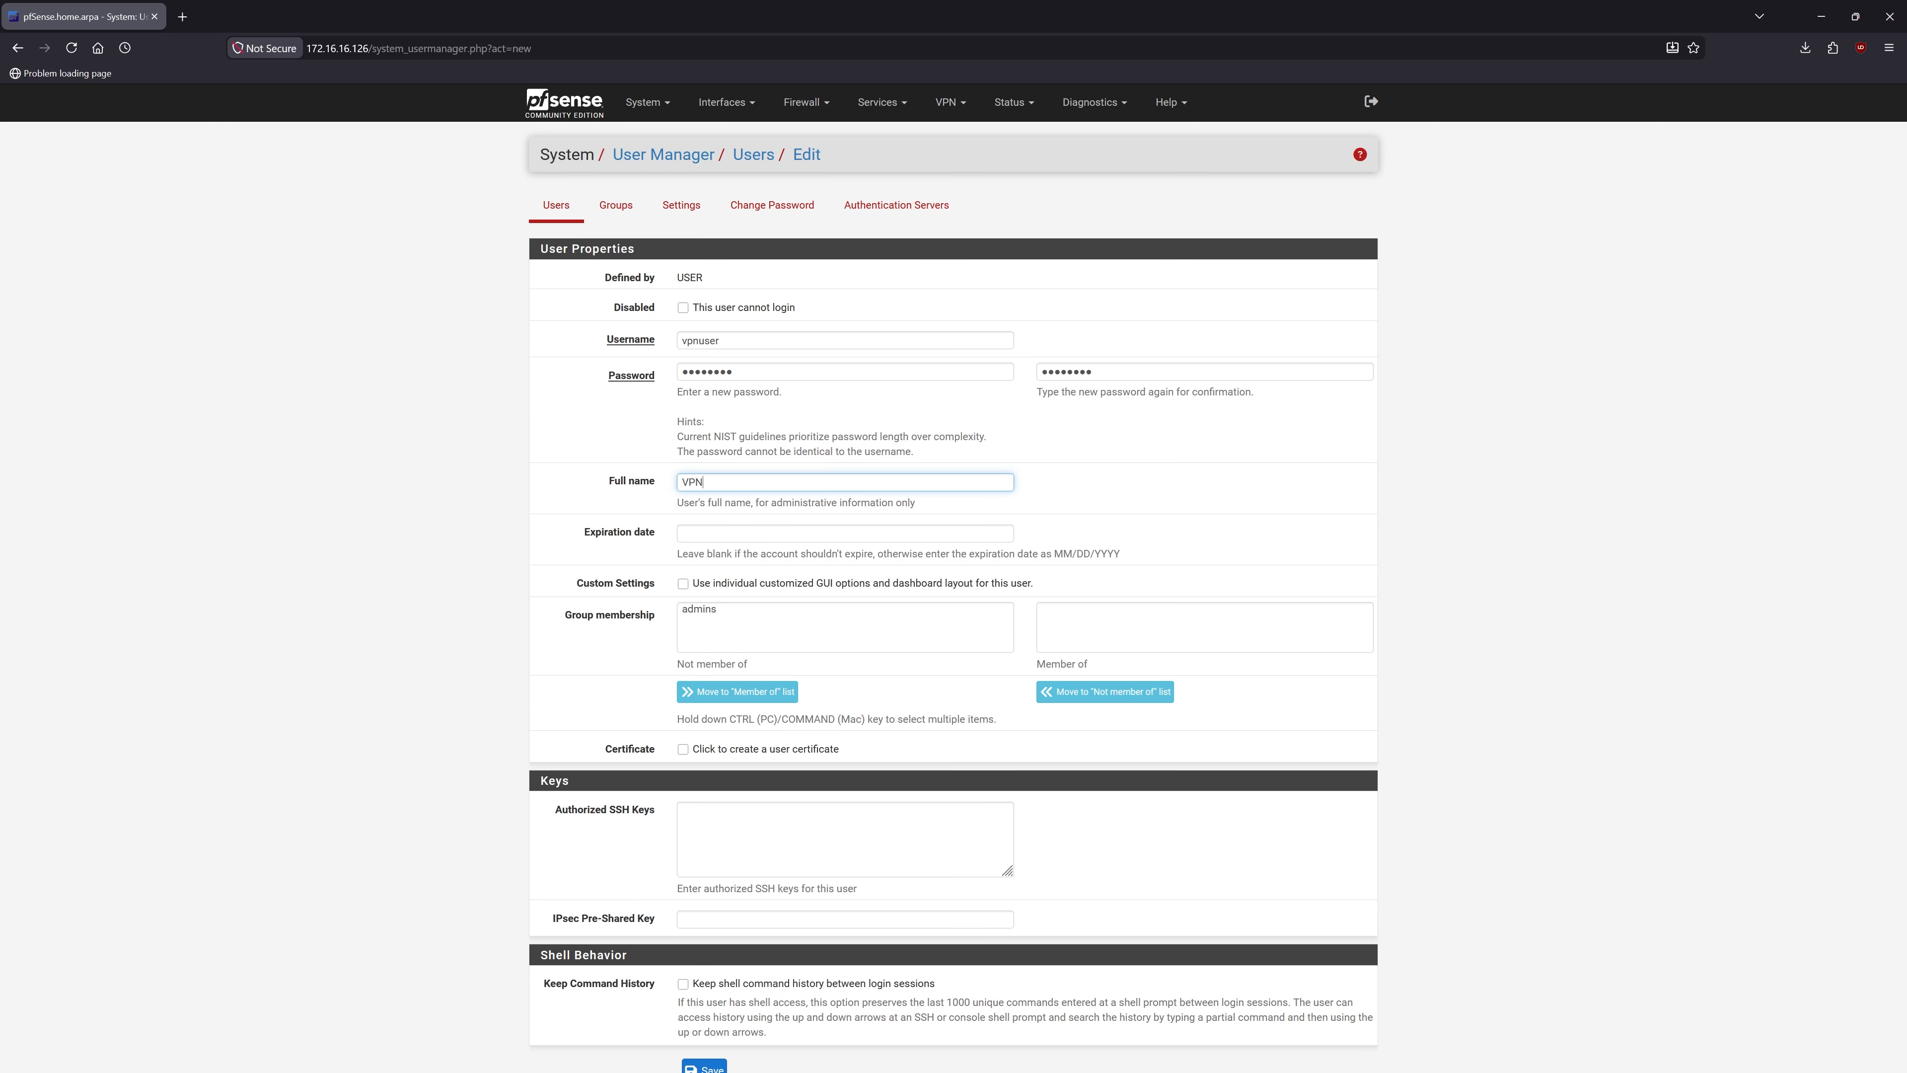
pyautogui.write('-USER')
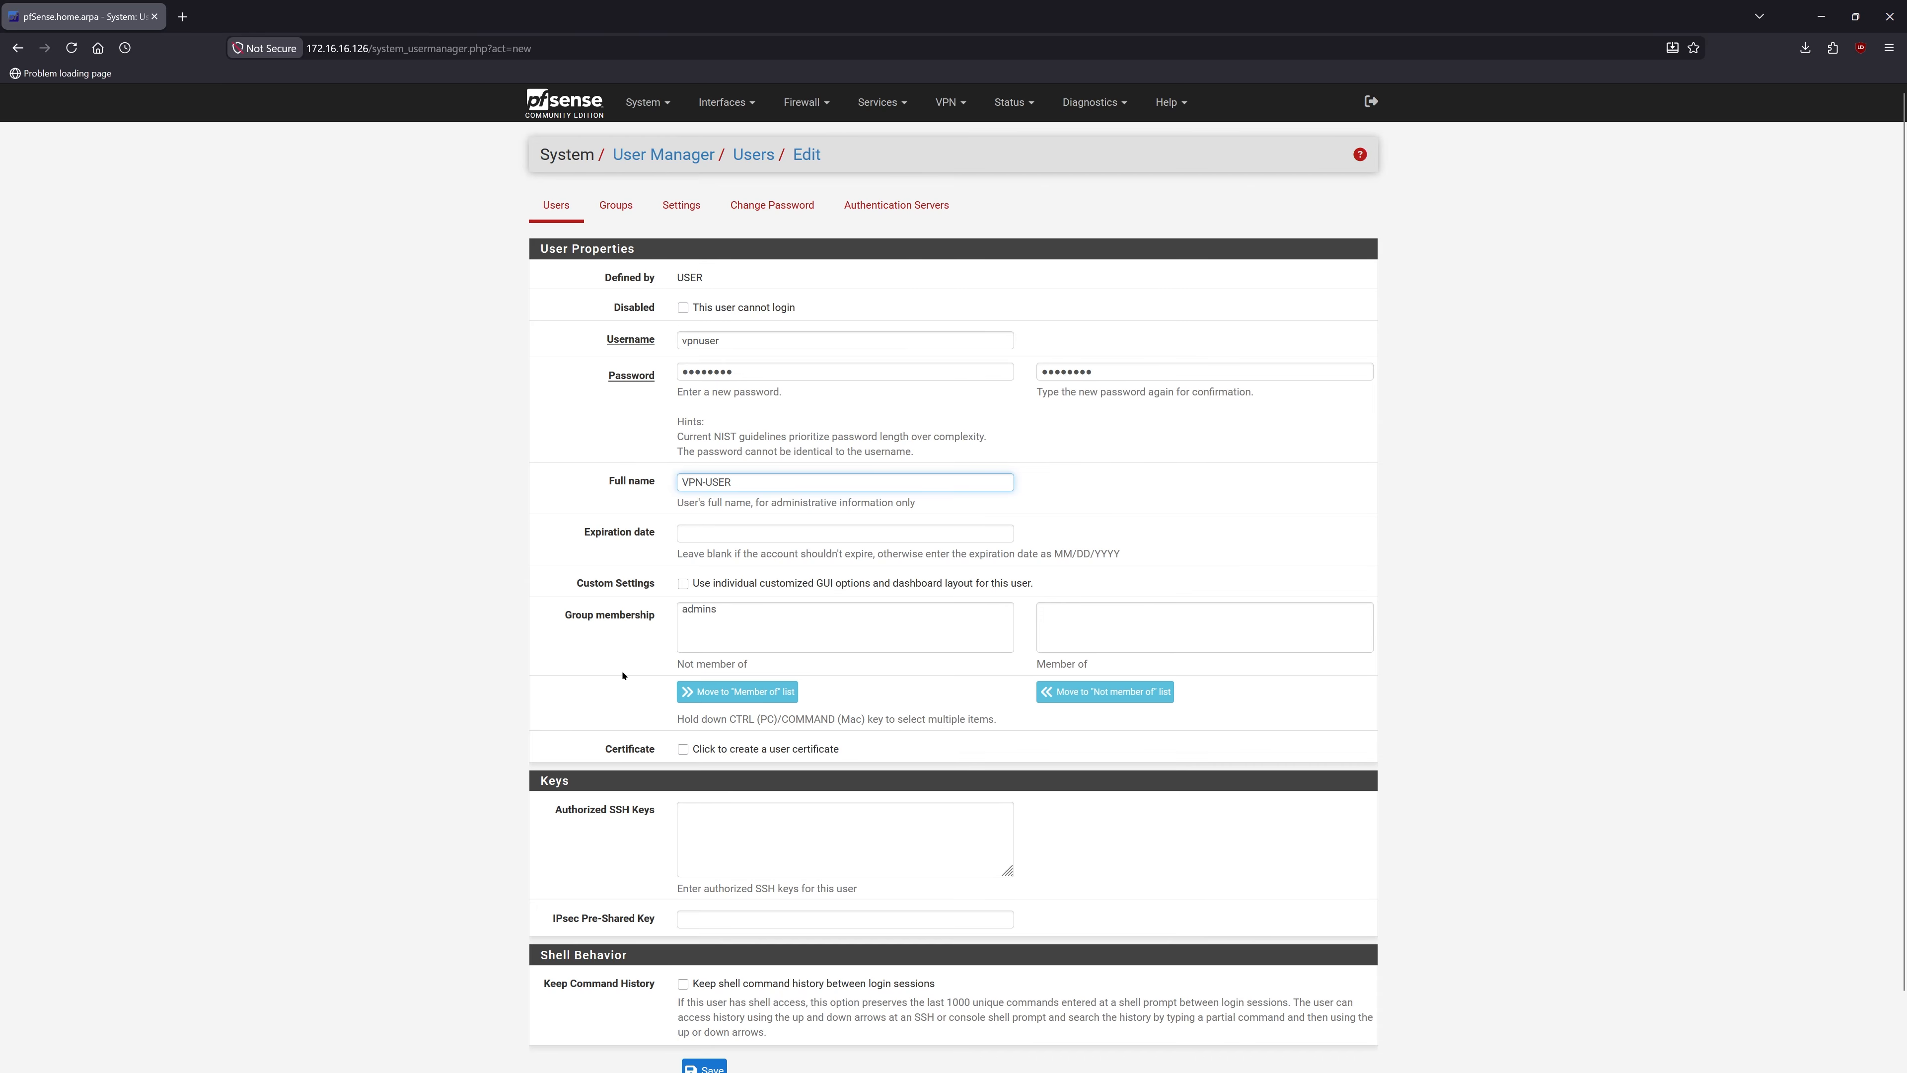
# - Enable creation of a user certificate named vpnuser-cert under VPN-CA and save the user
pyautogui.scroll(-1, 620, 703)
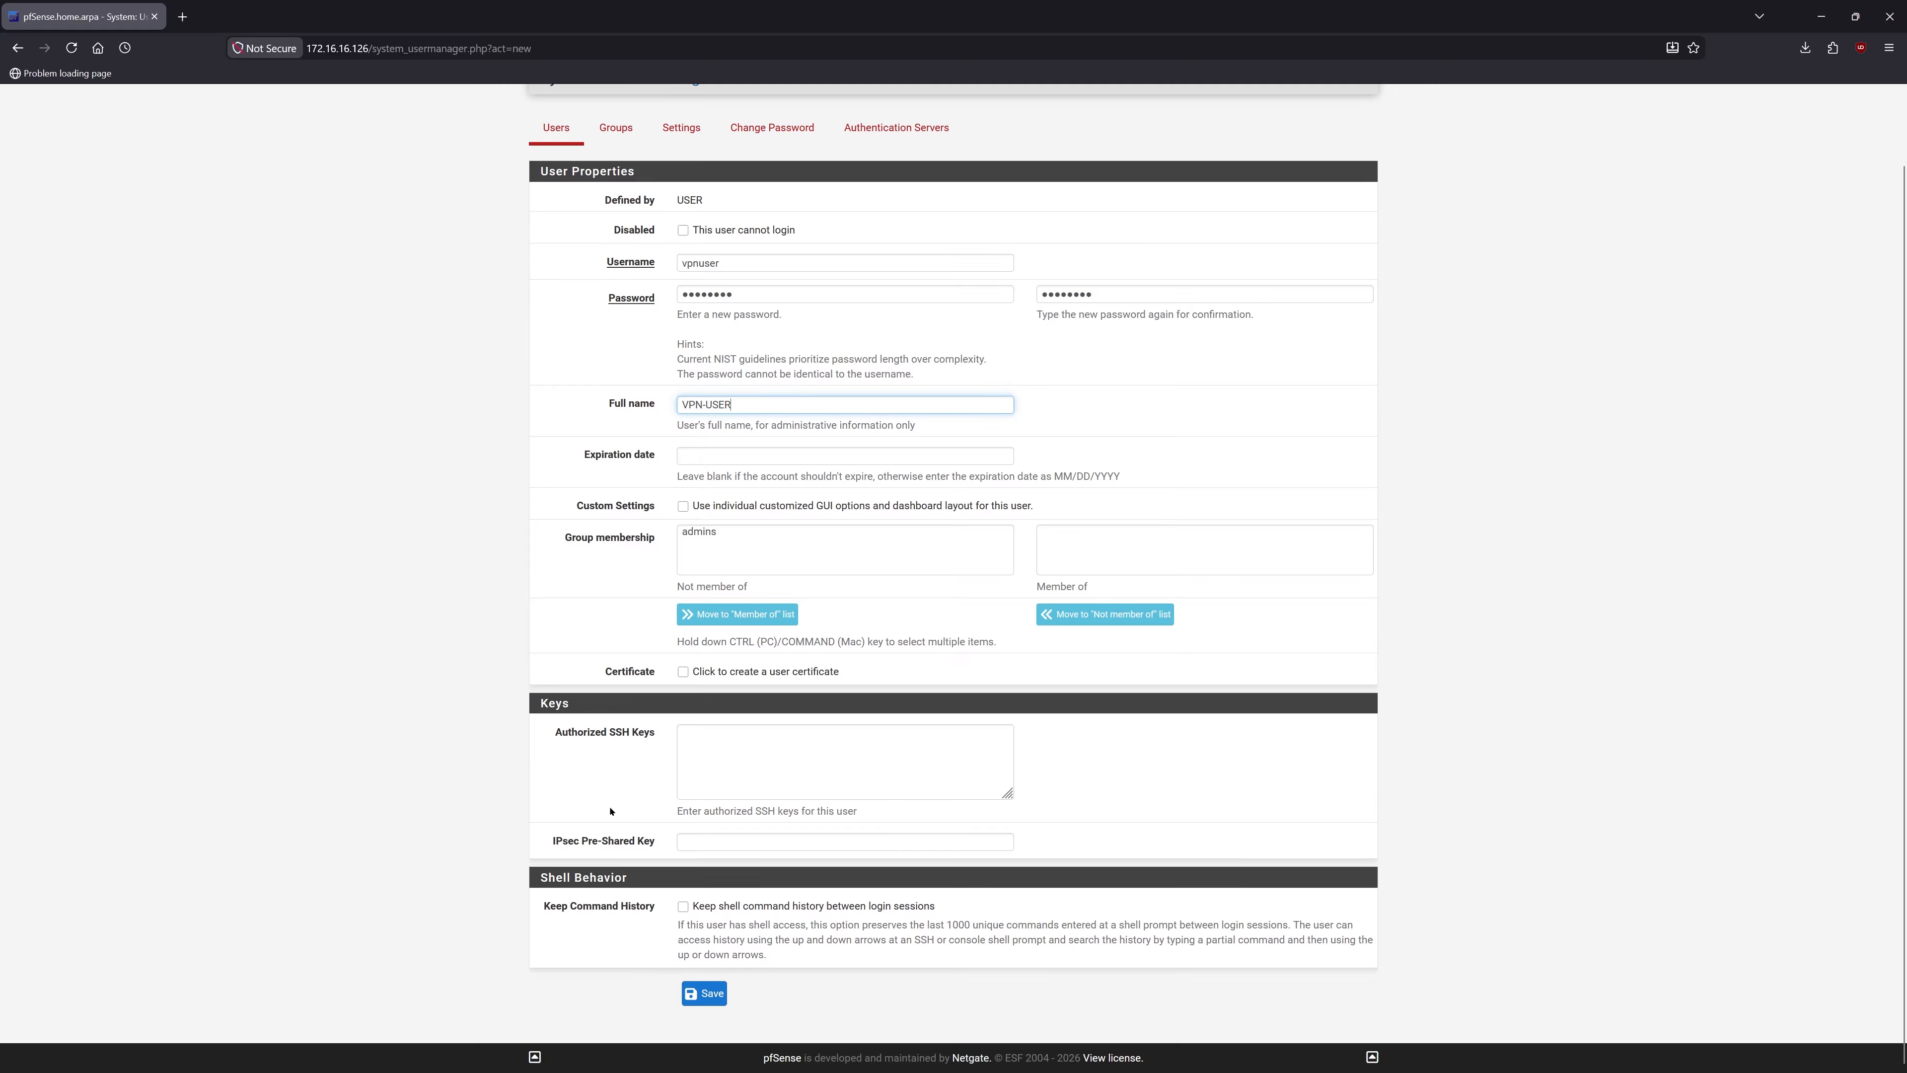
pyautogui.click(682, 671)
pyautogui.click(707, 730)
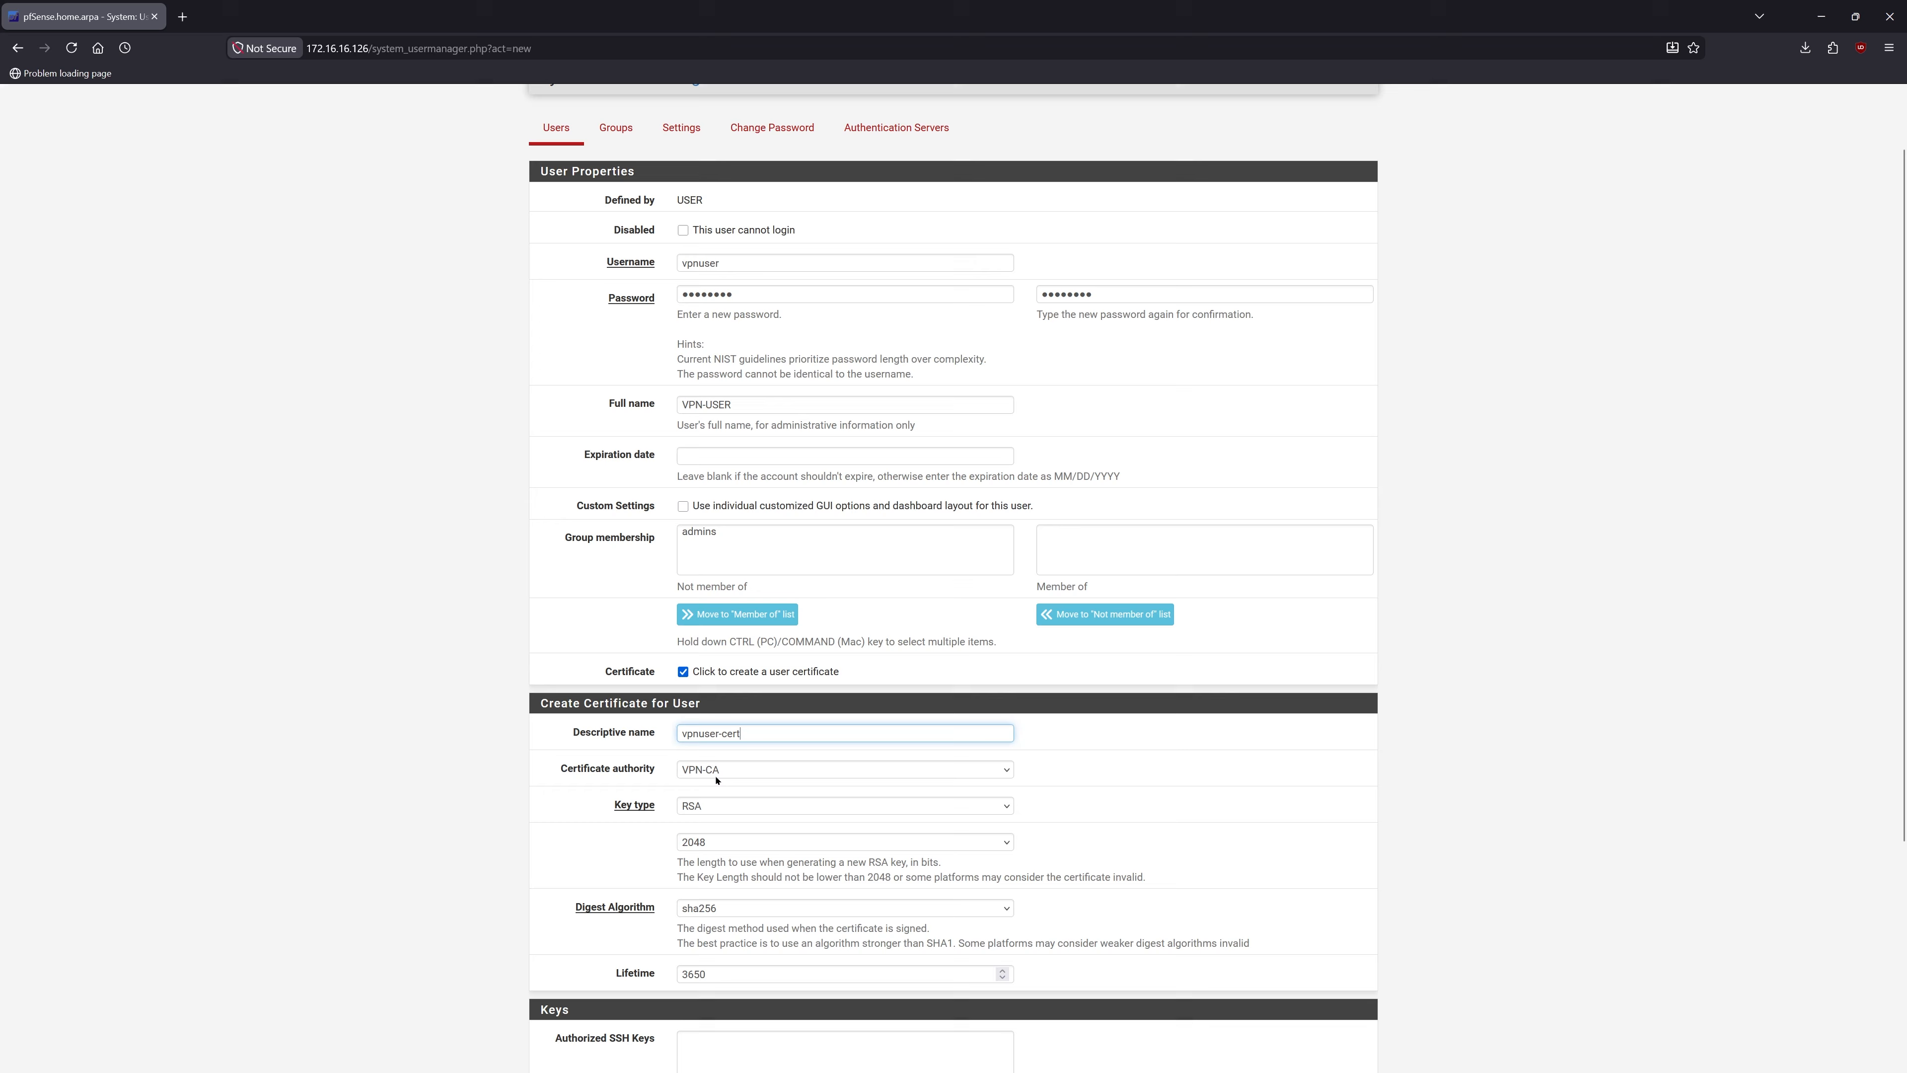
pyautogui.scroll(-3, 715, 794)
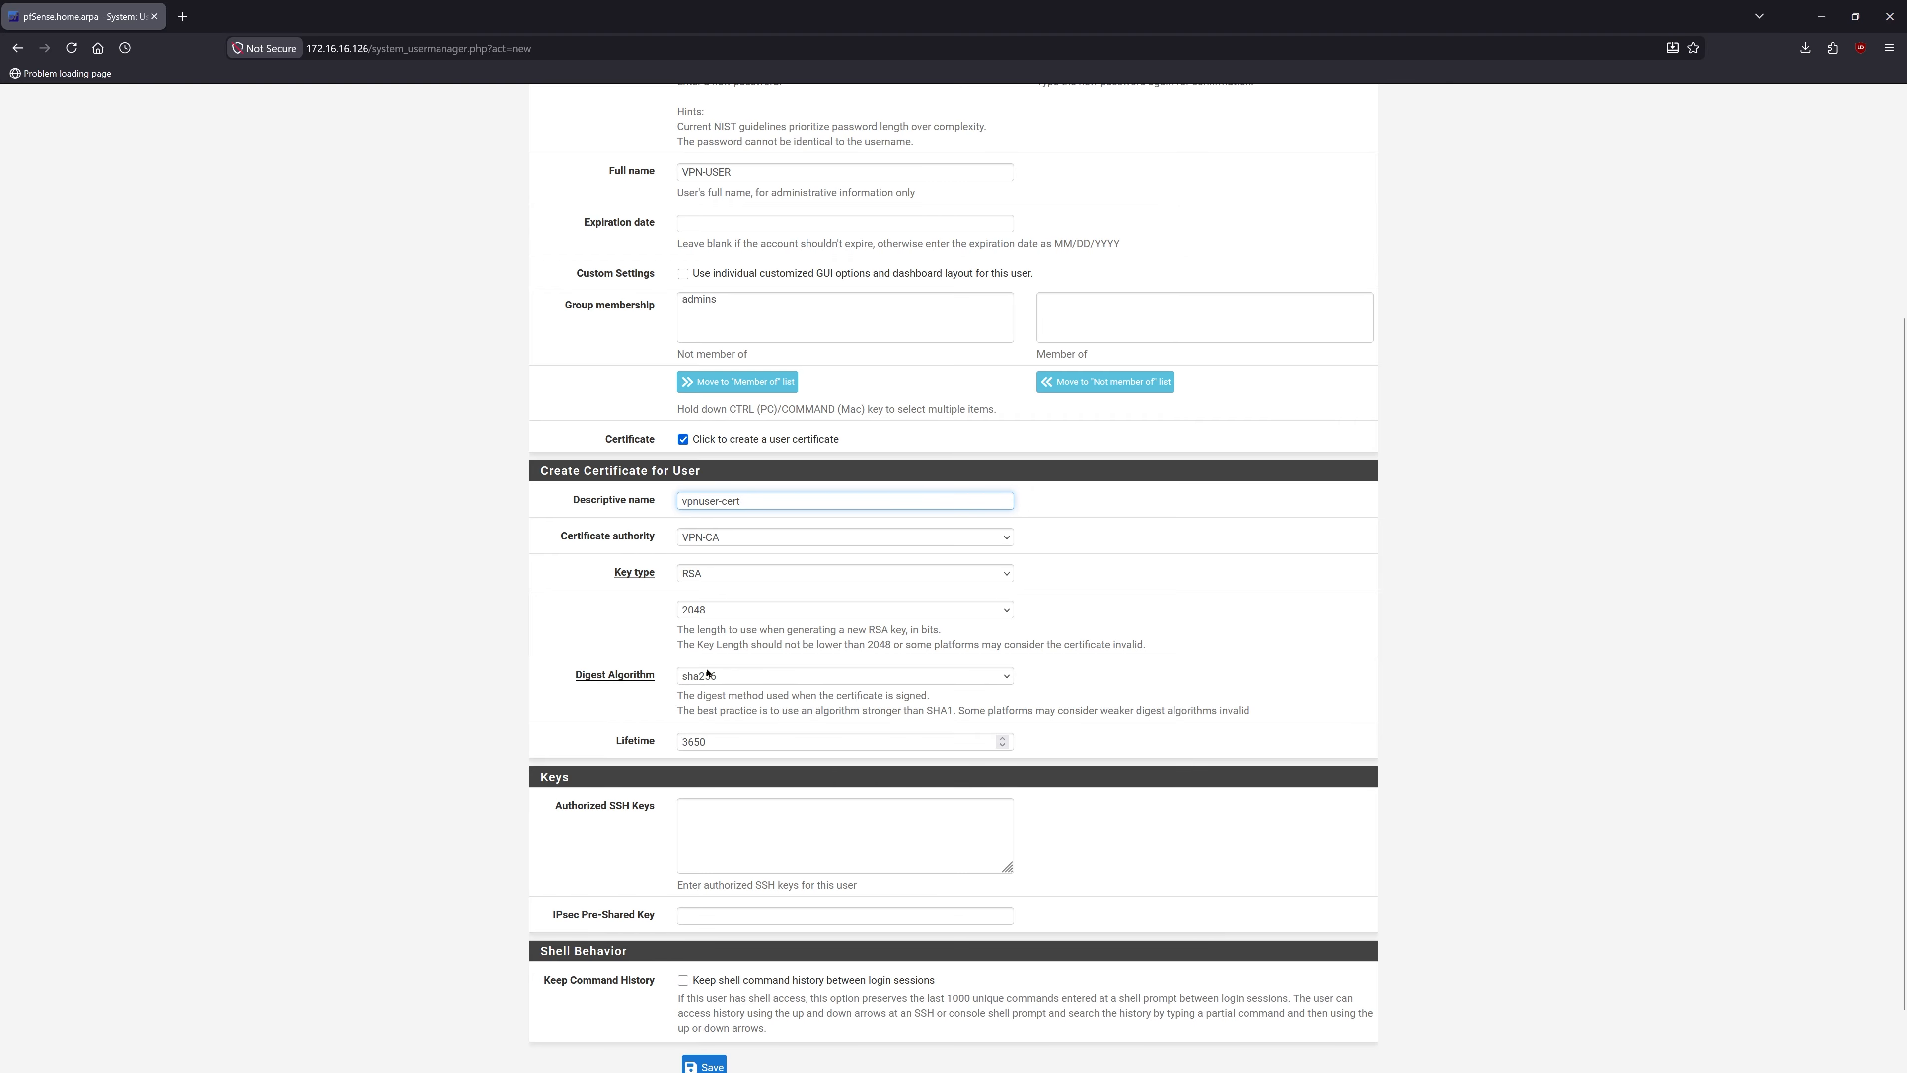
pyautogui.scroll(-1, 680, 674)
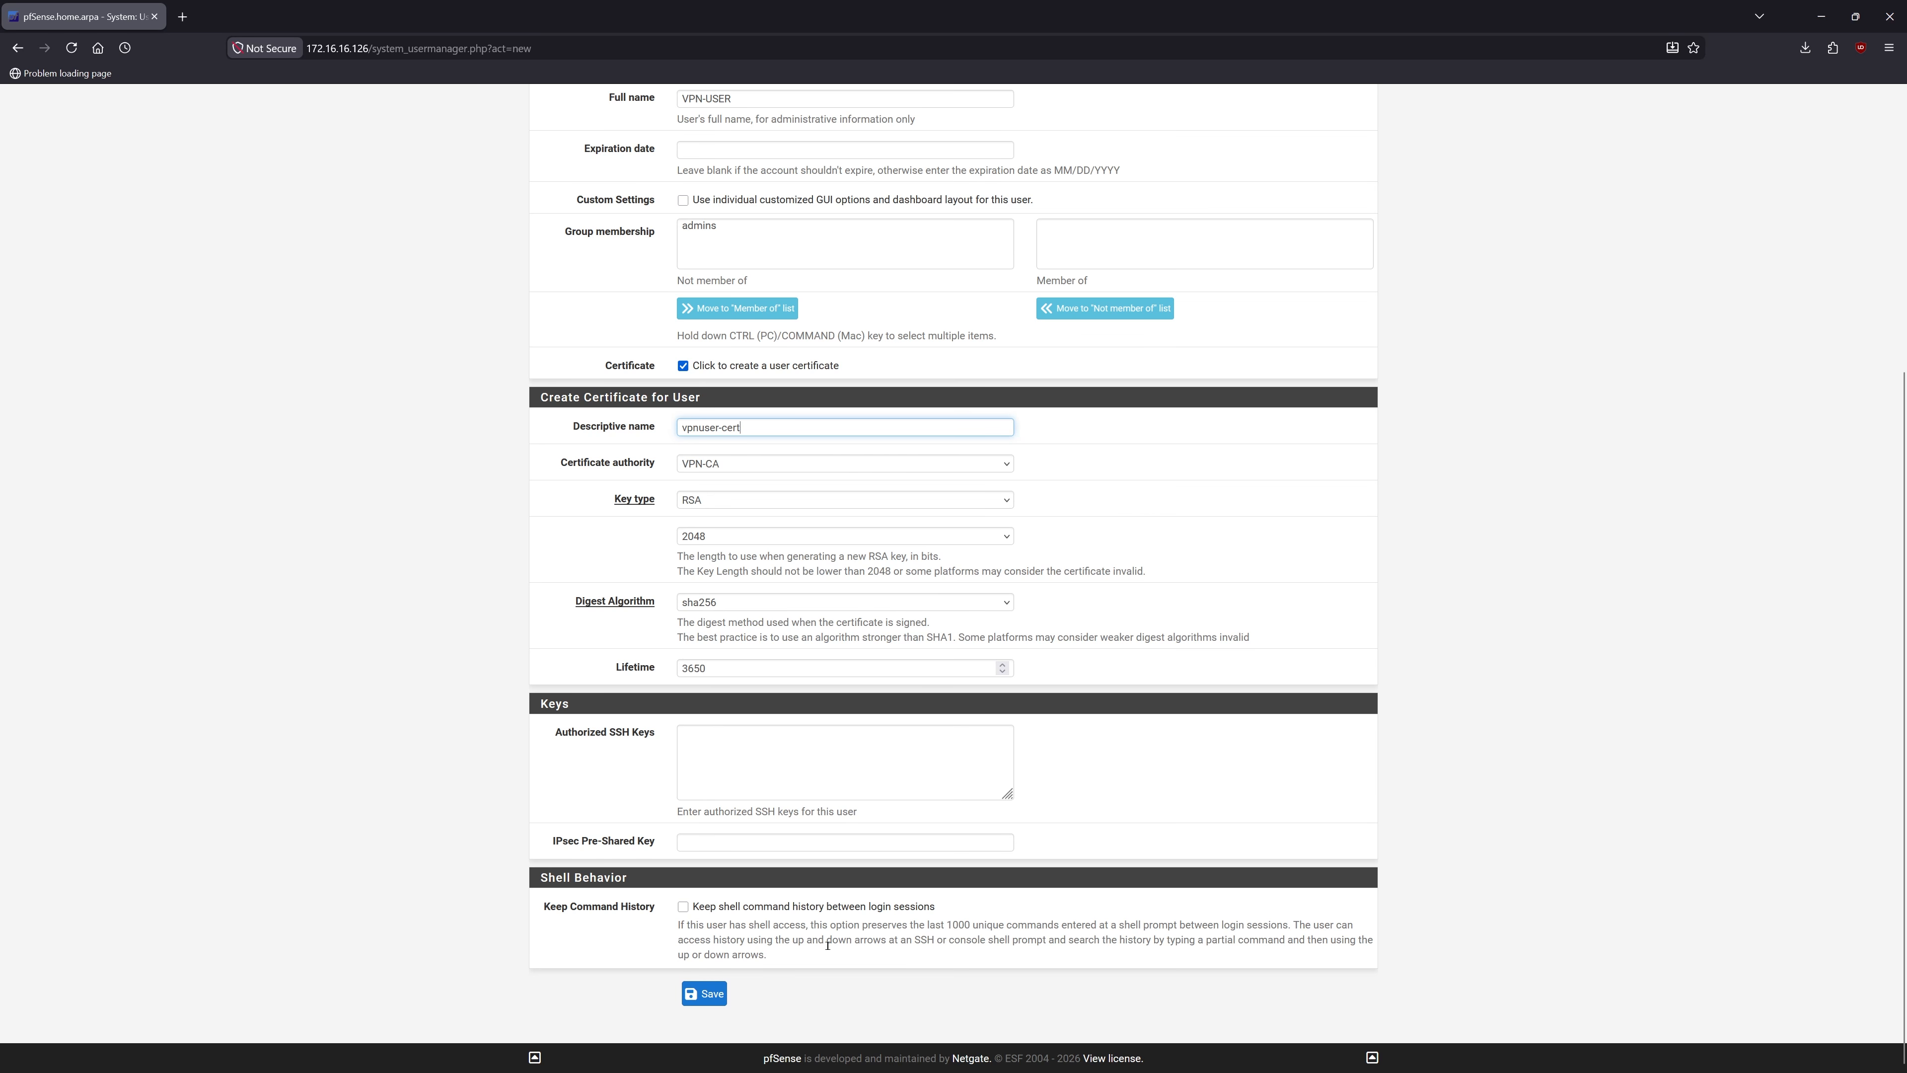
pyautogui.click(708, 994)
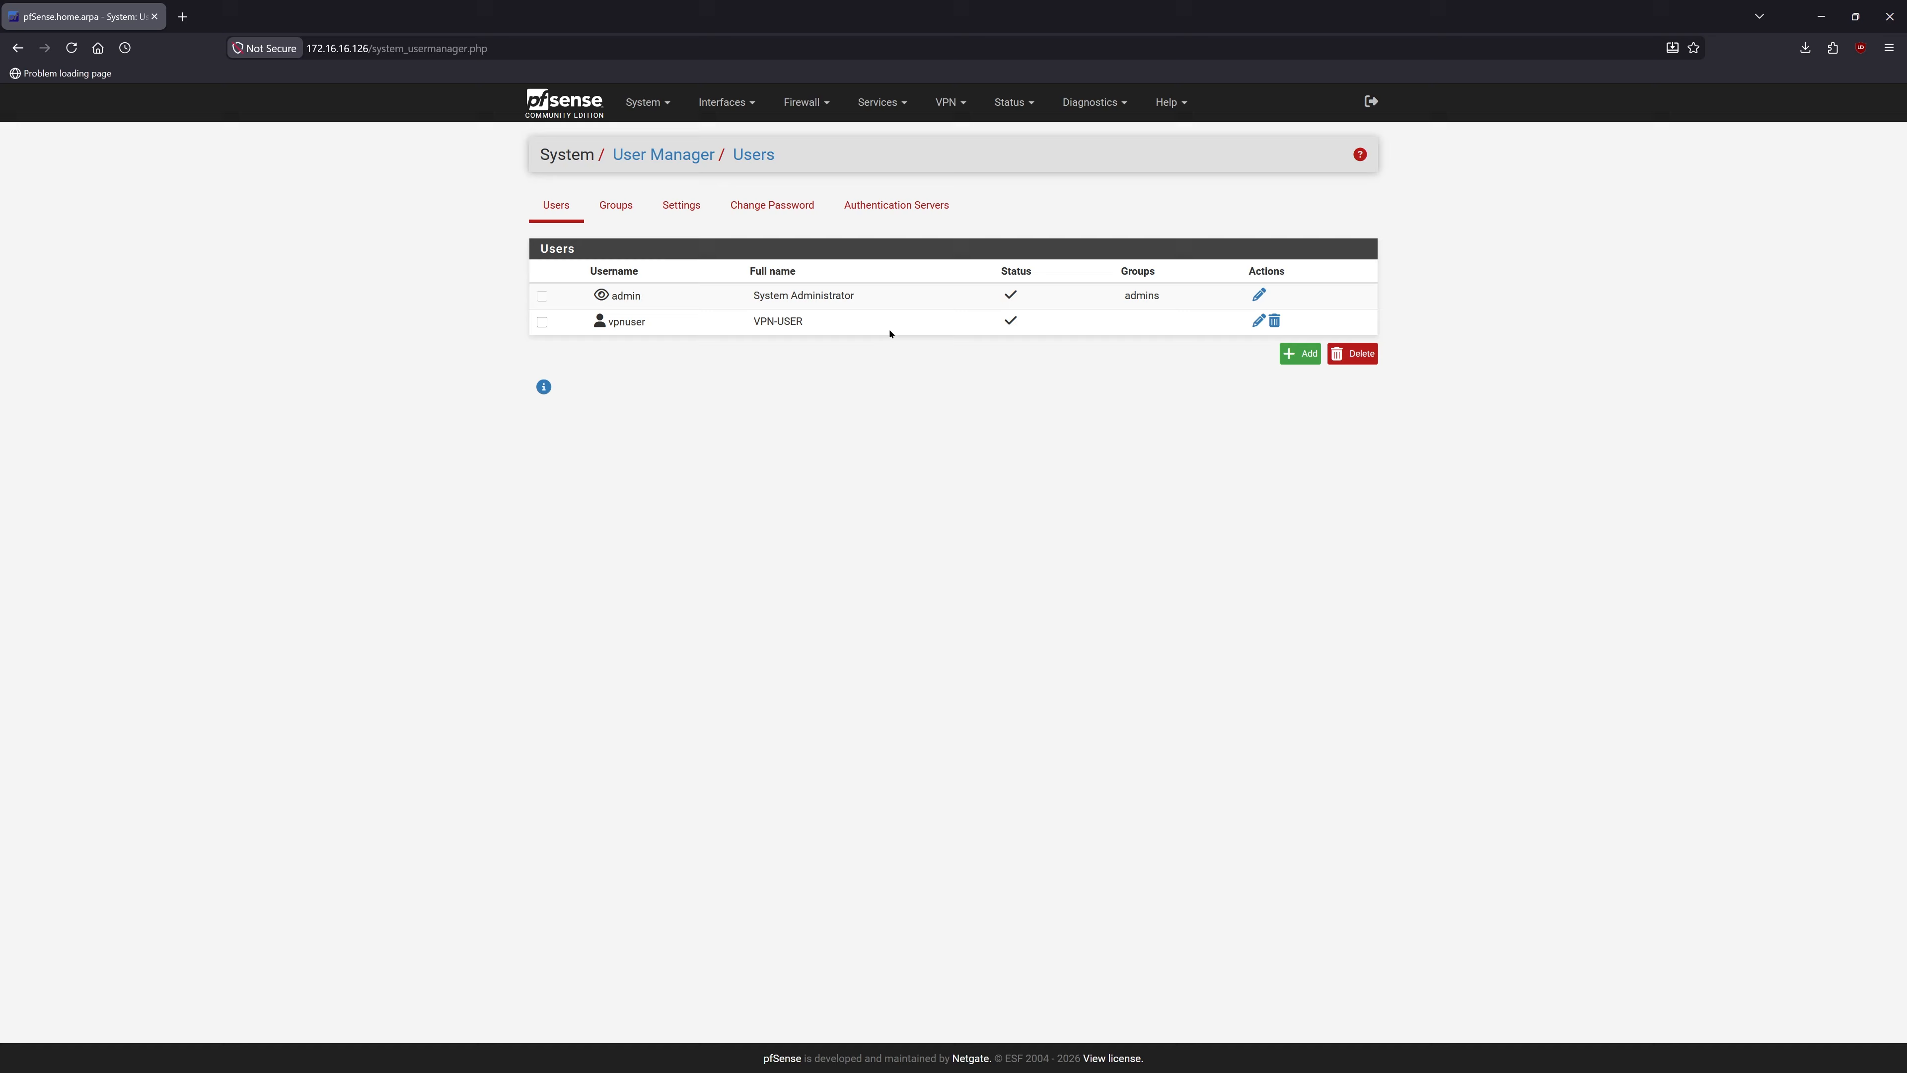
# - Start the OpenVPN remote access server wizard, accepting Local User Access as the server type and VPN-CA as the certificate authority
pyautogui.click(947, 102)
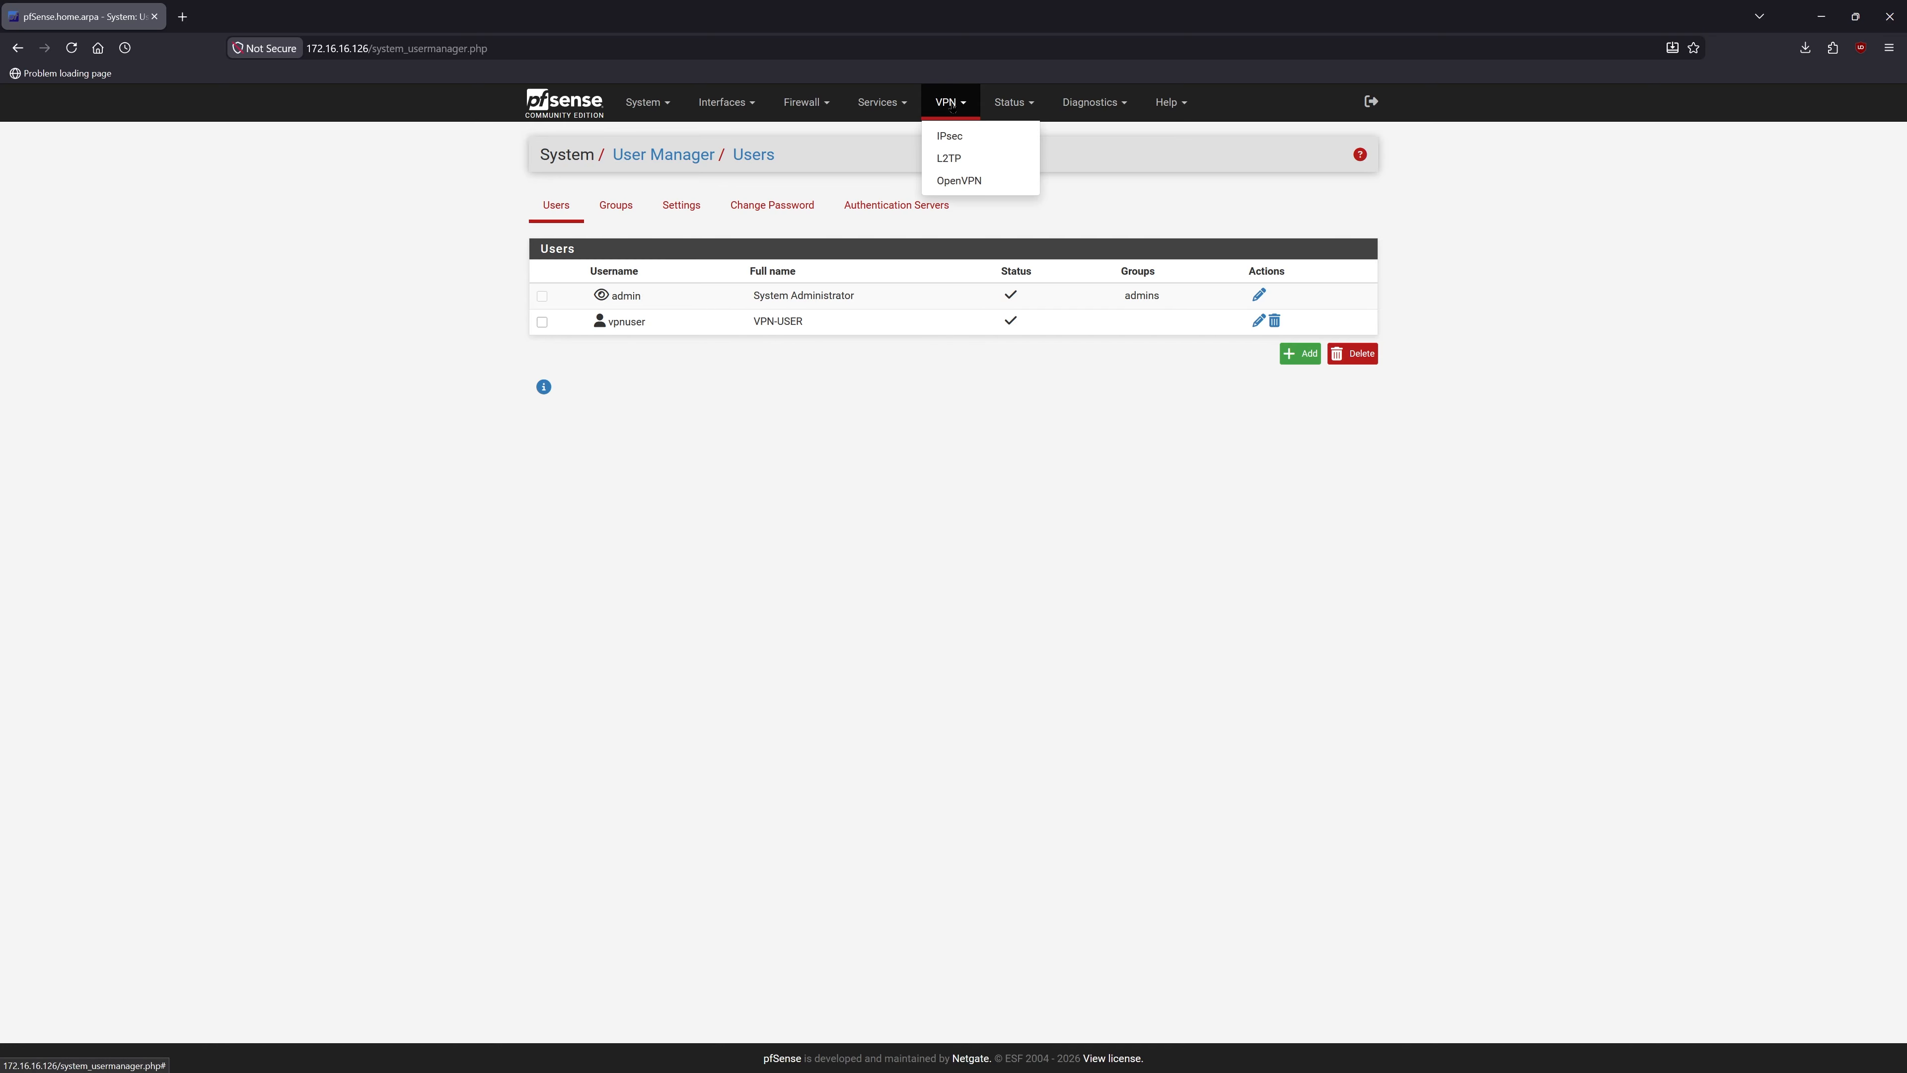
pyautogui.click(954, 182)
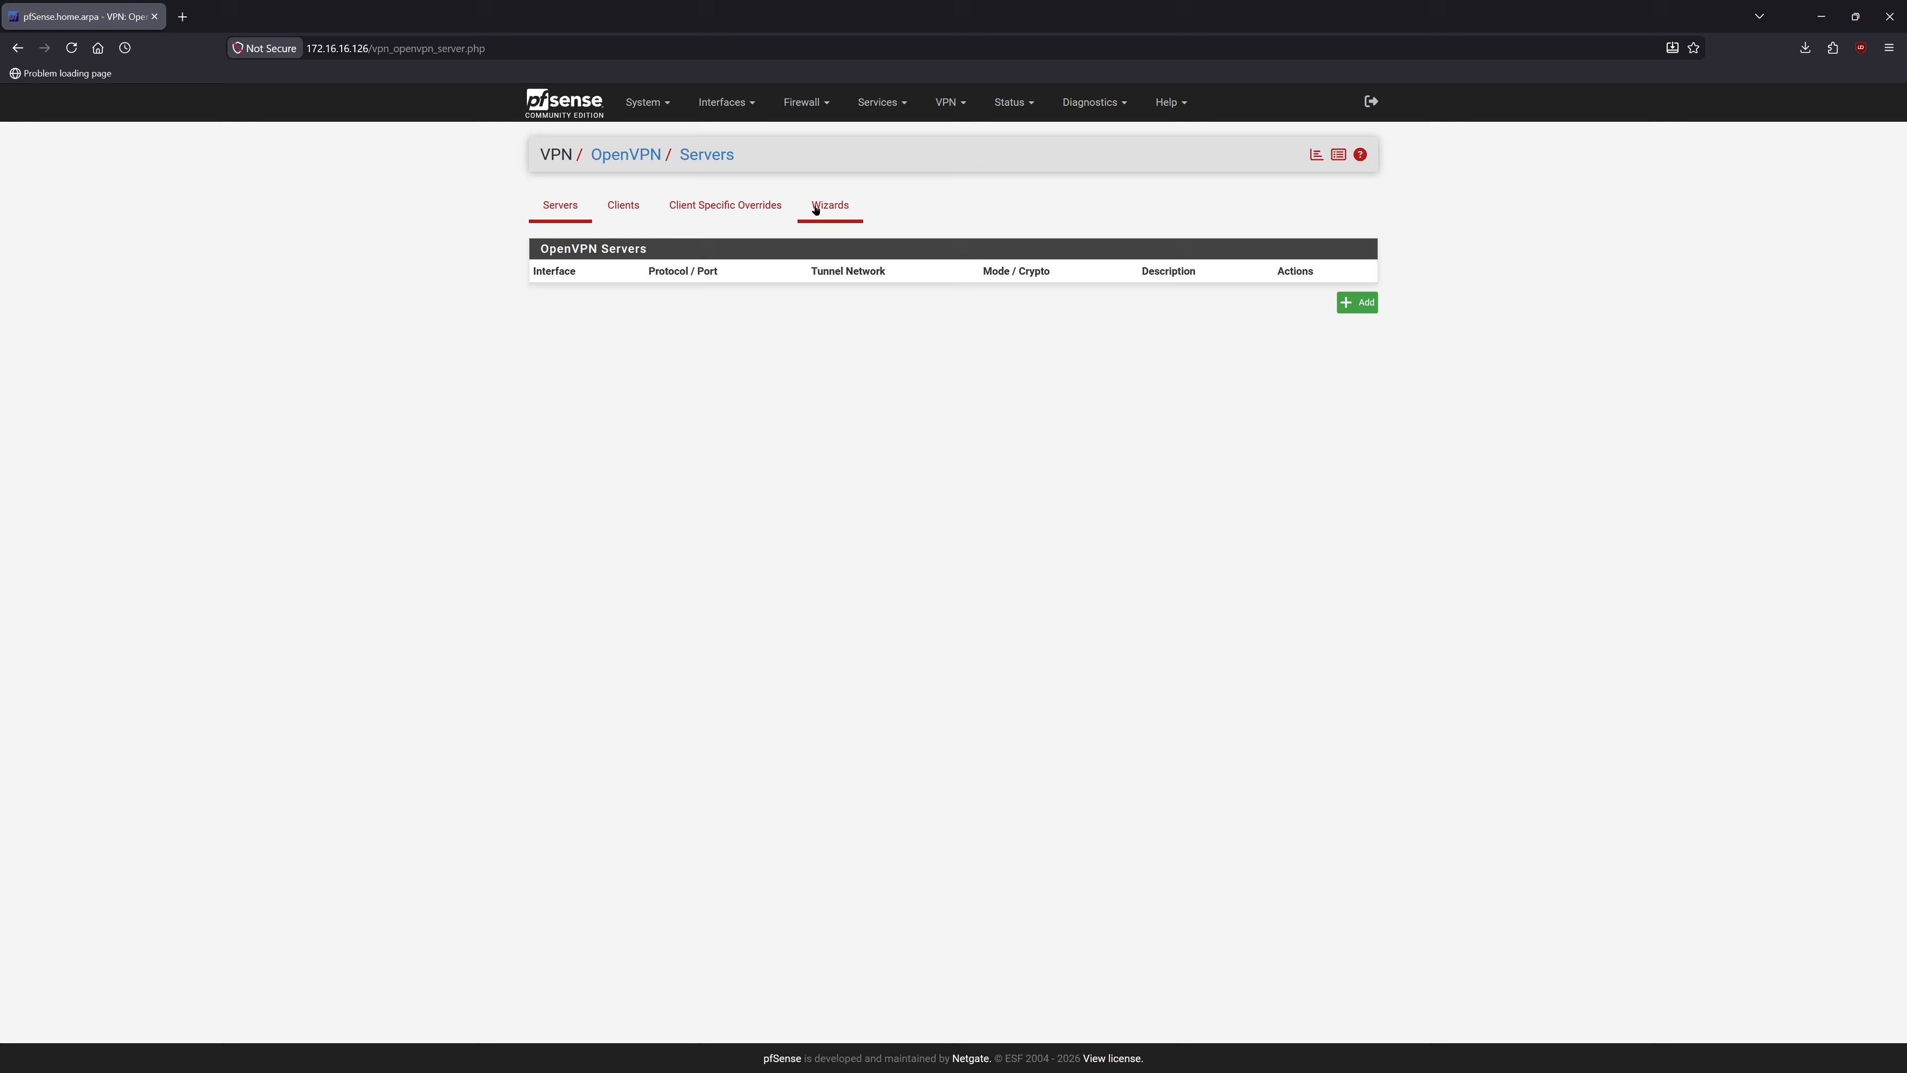
pyautogui.click(820, 209)
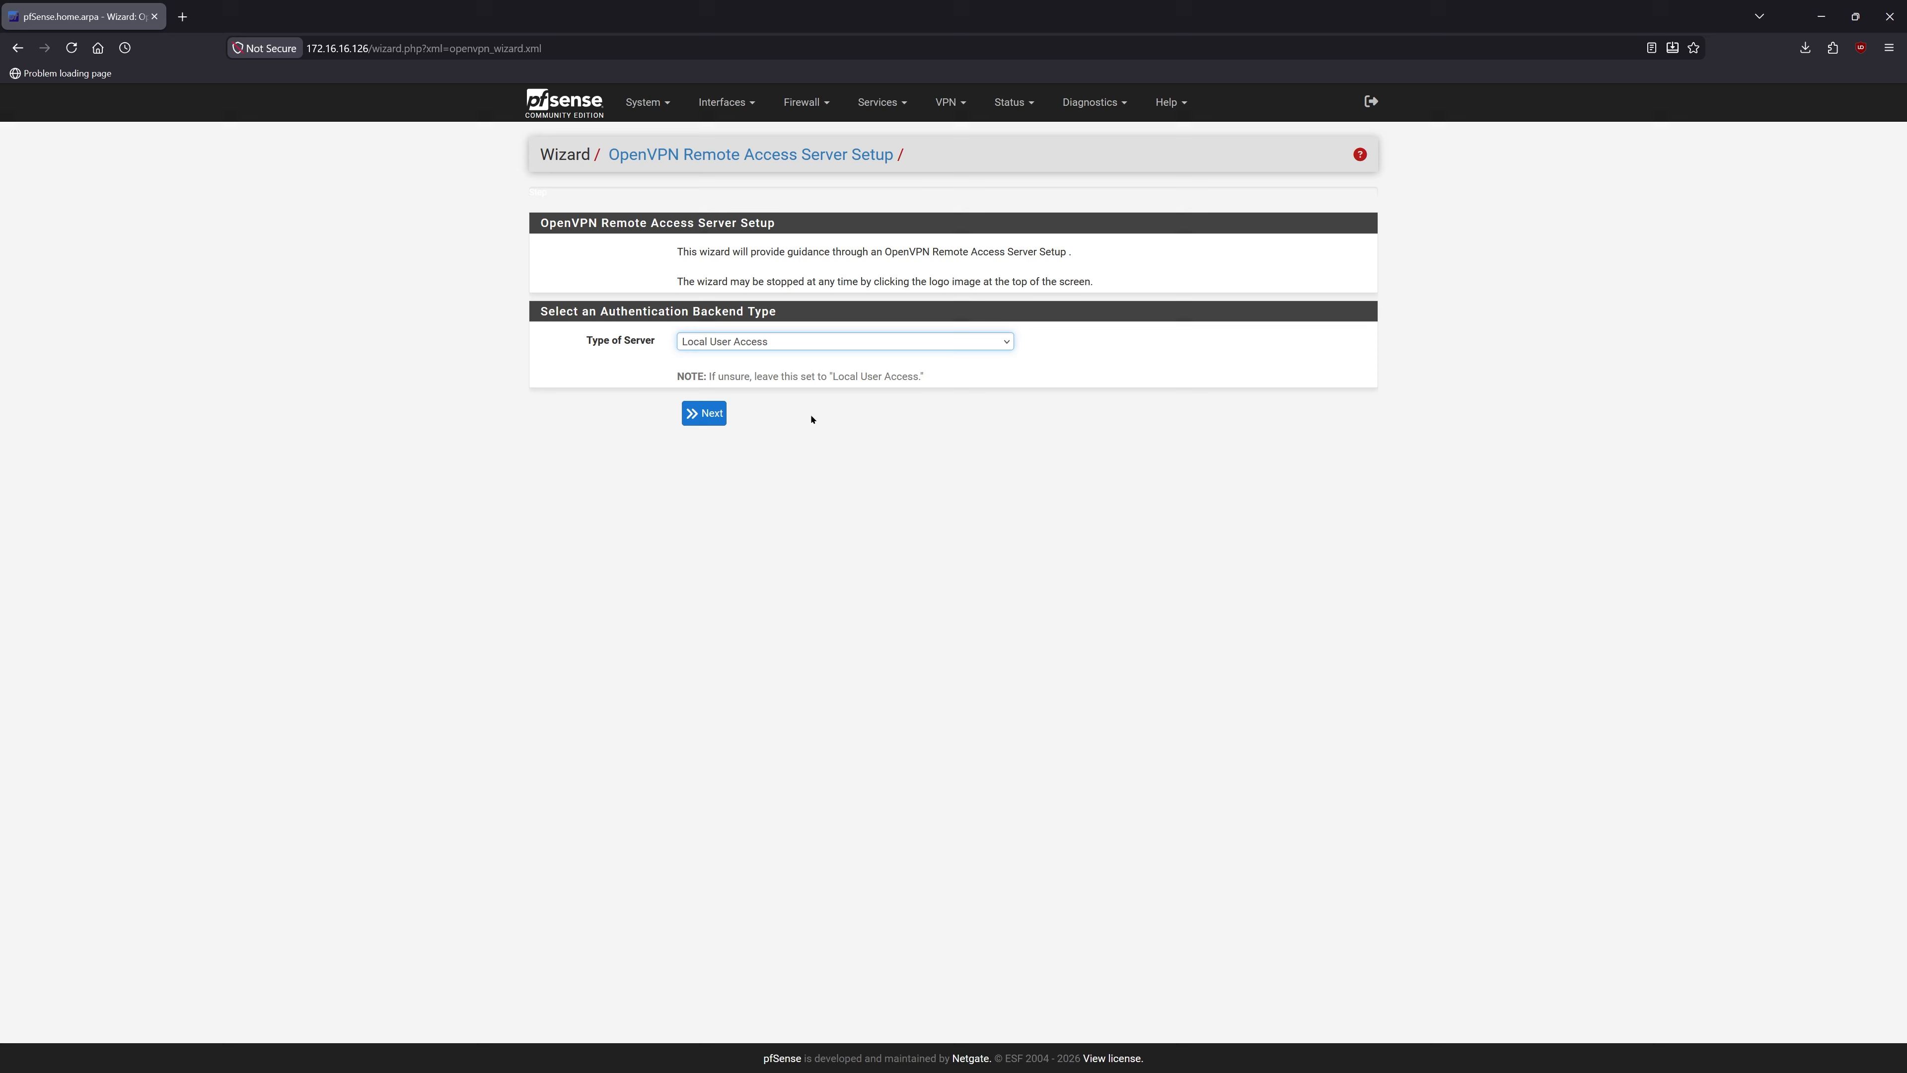
pyautogui.click(711, 417)
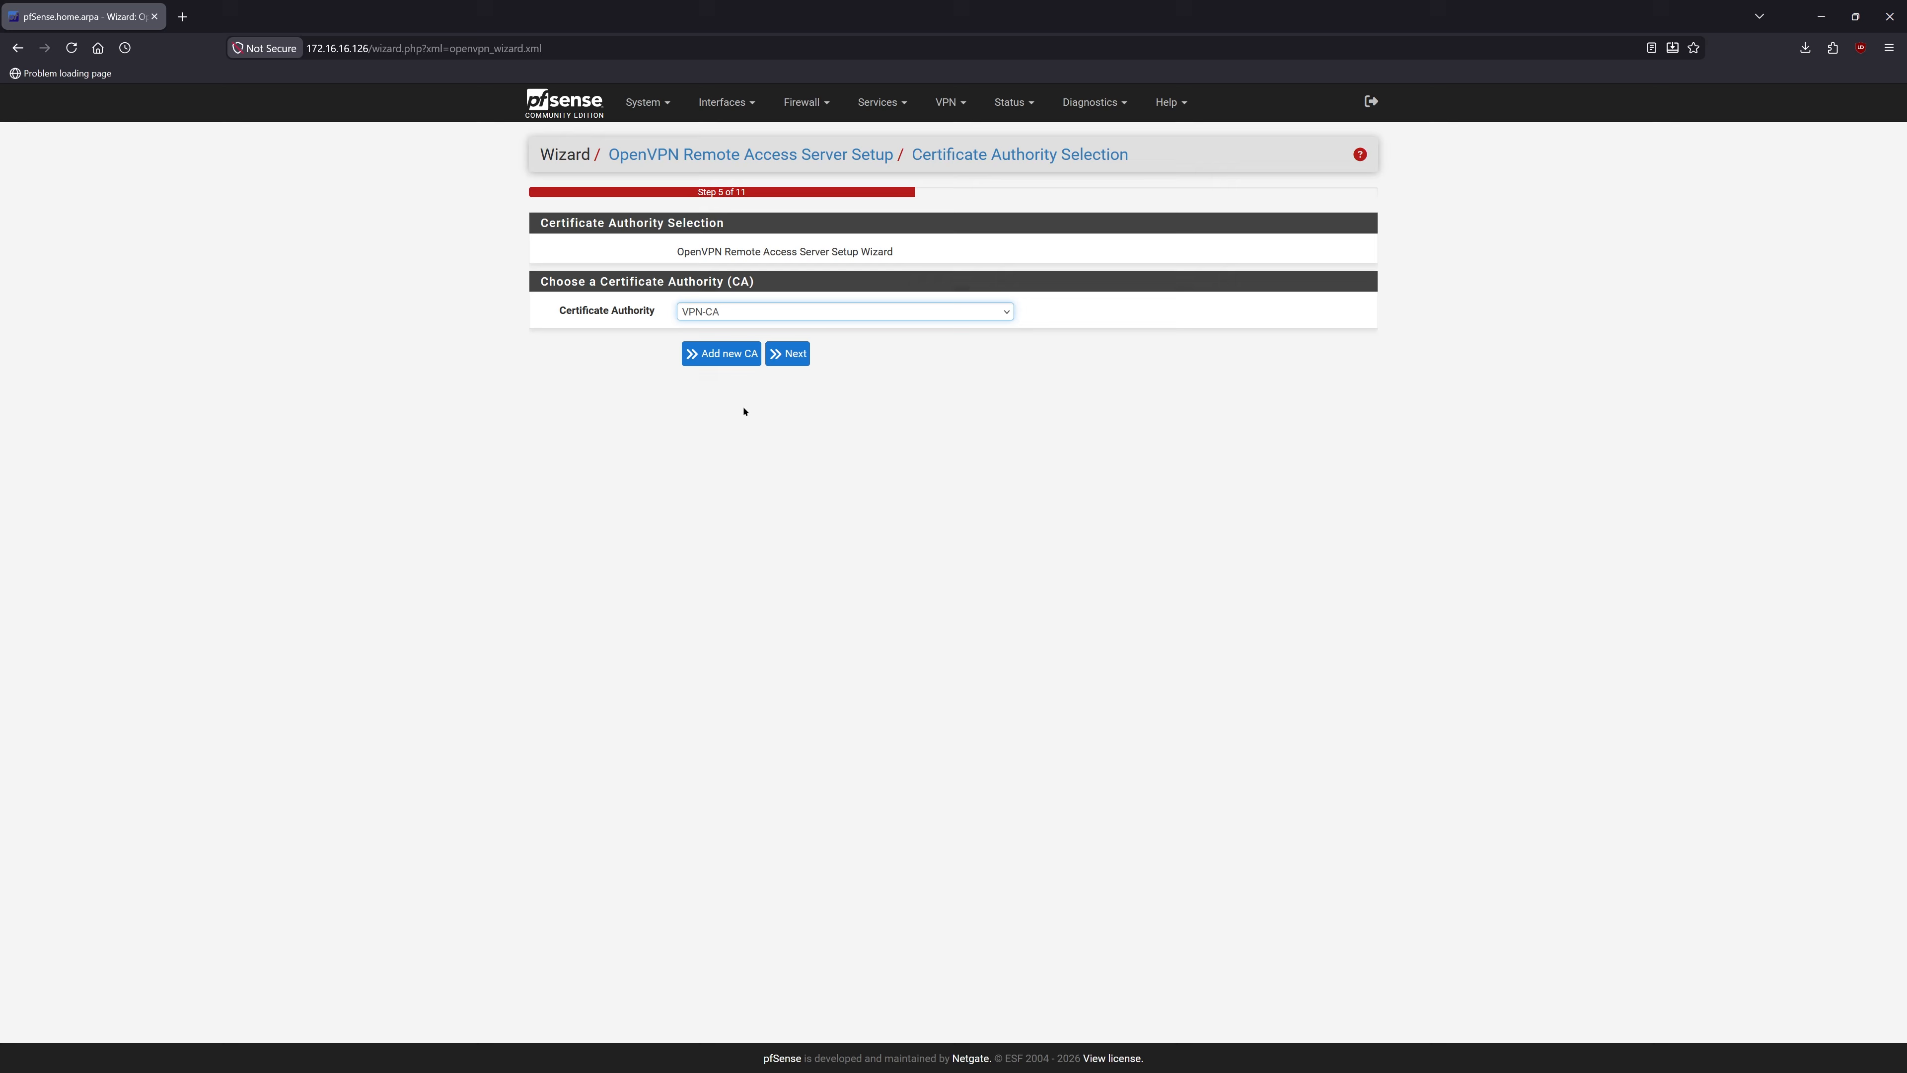
pyautogui.click(791, 357)
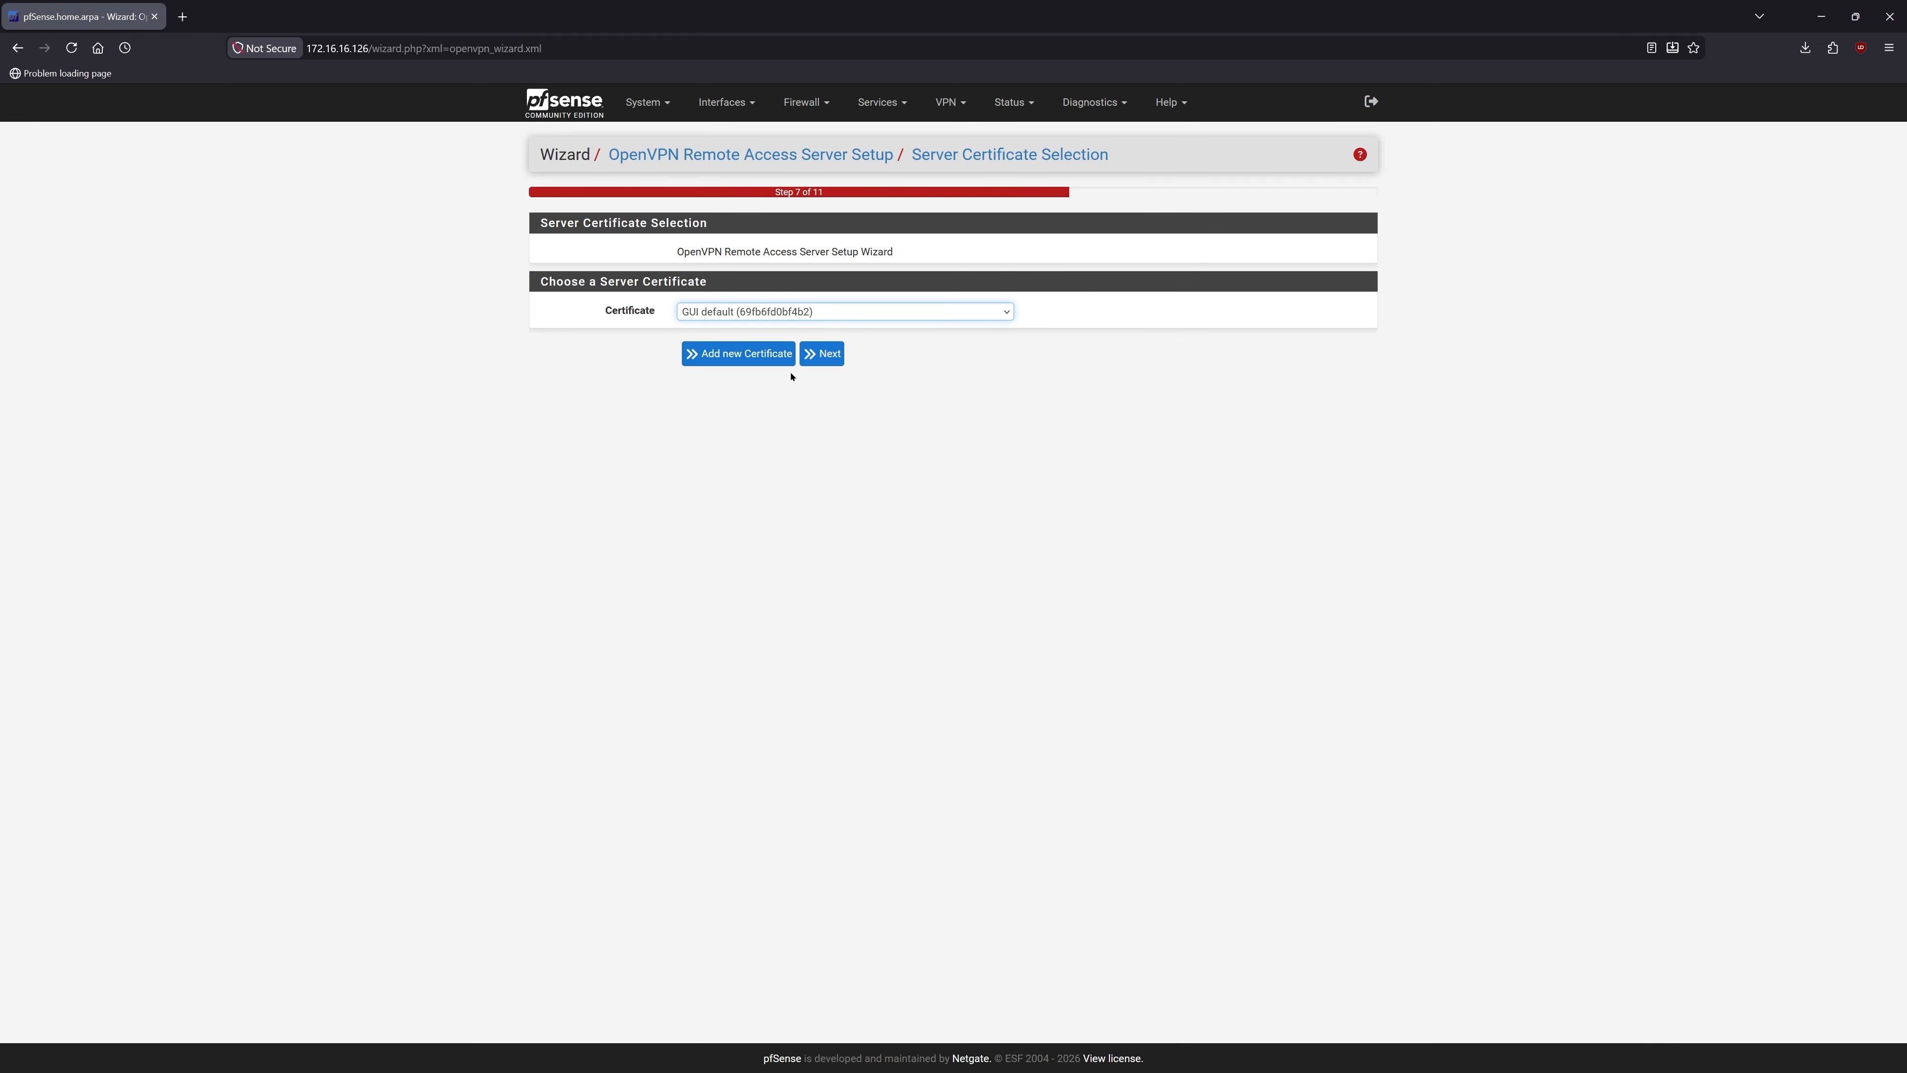
pyautogui.click(790, 468)
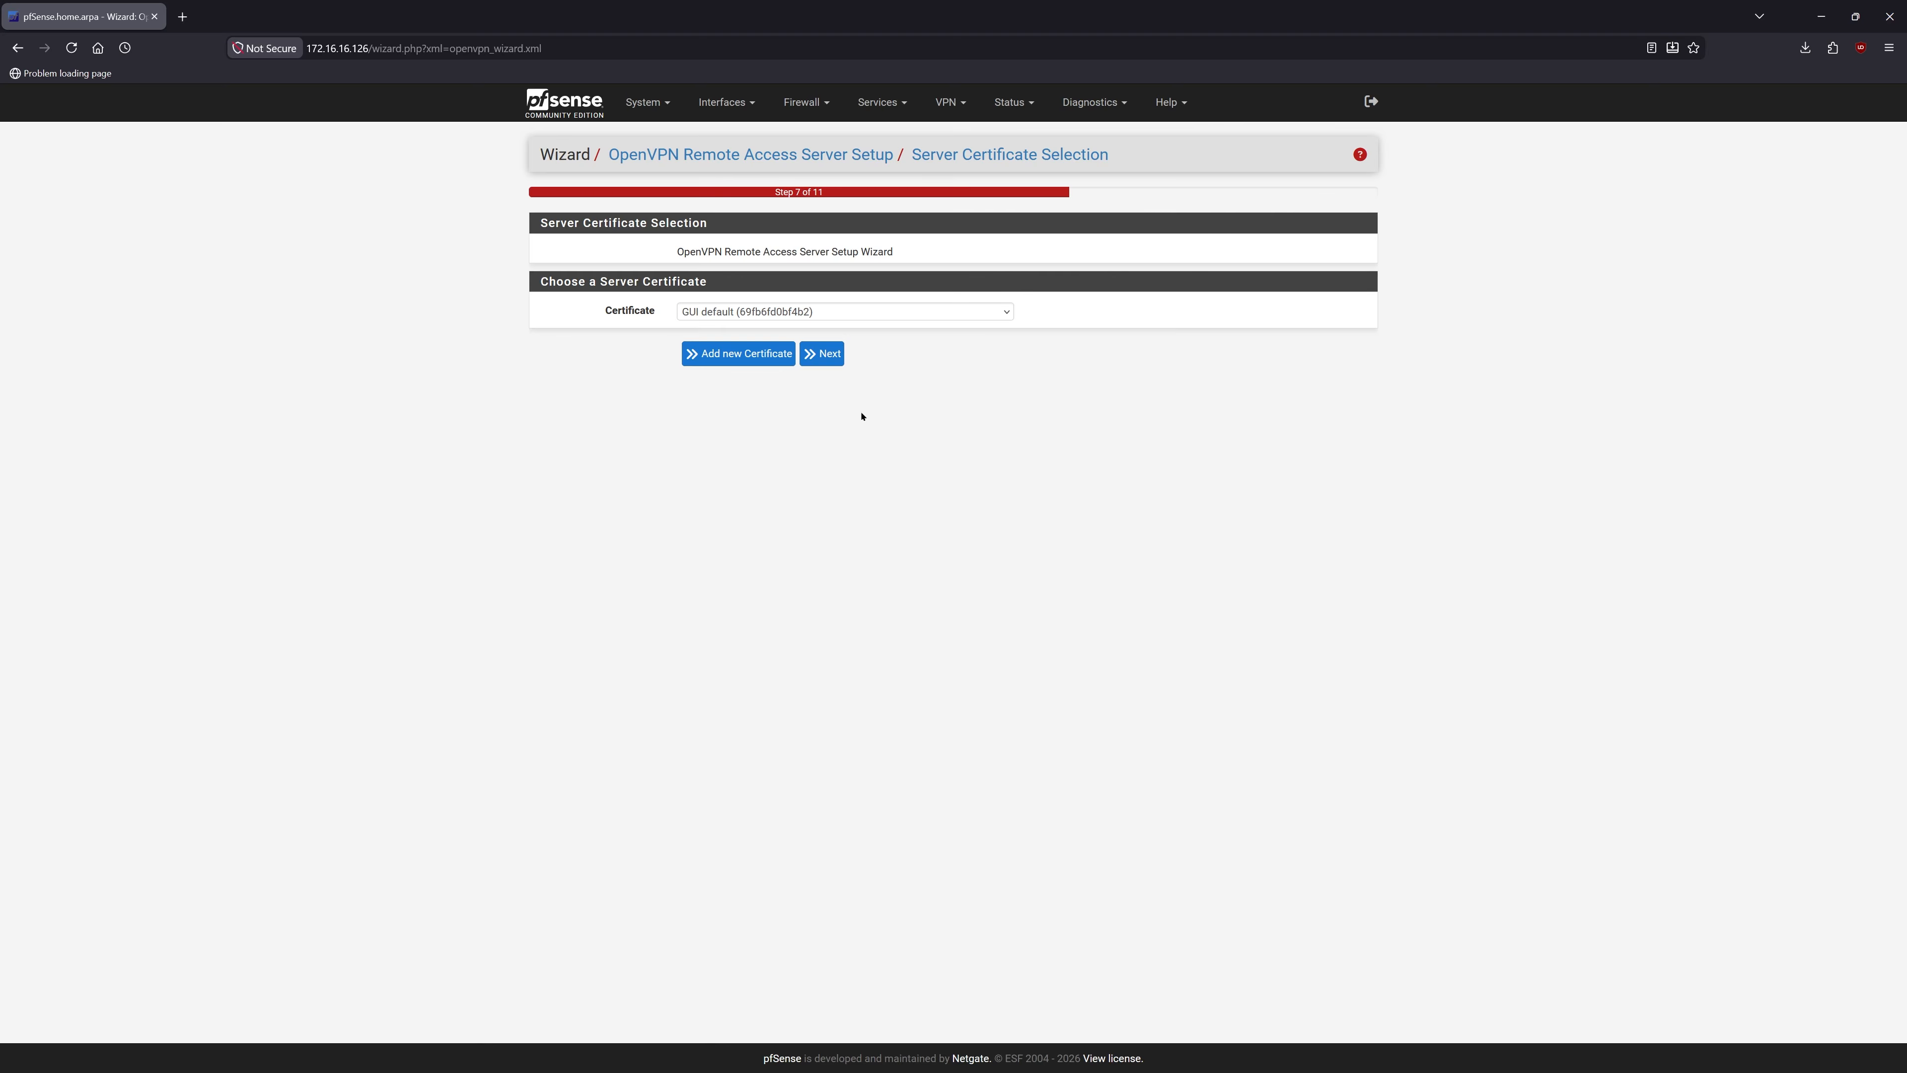
# - Open the choice of server certificates in the OpenVPN Remote Access Server Setup wizard
pyautogui.click(836, 310)
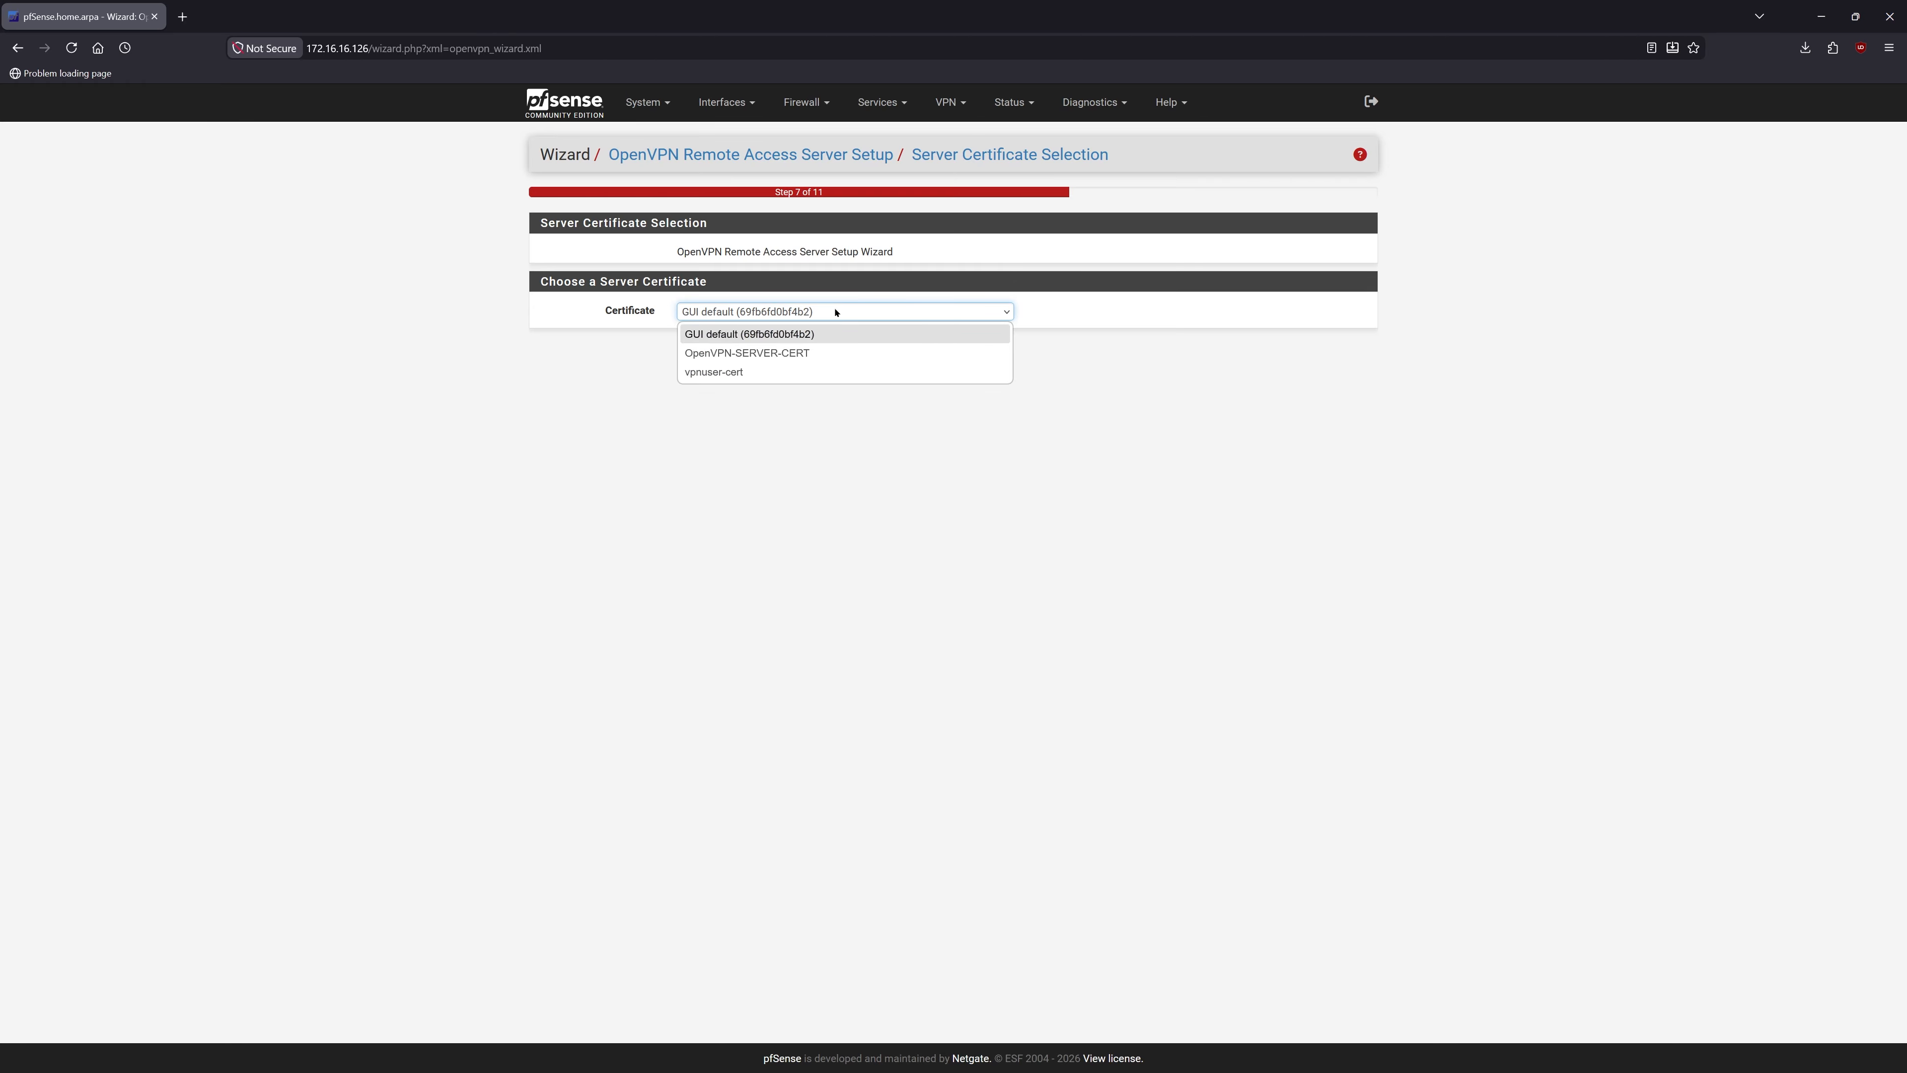
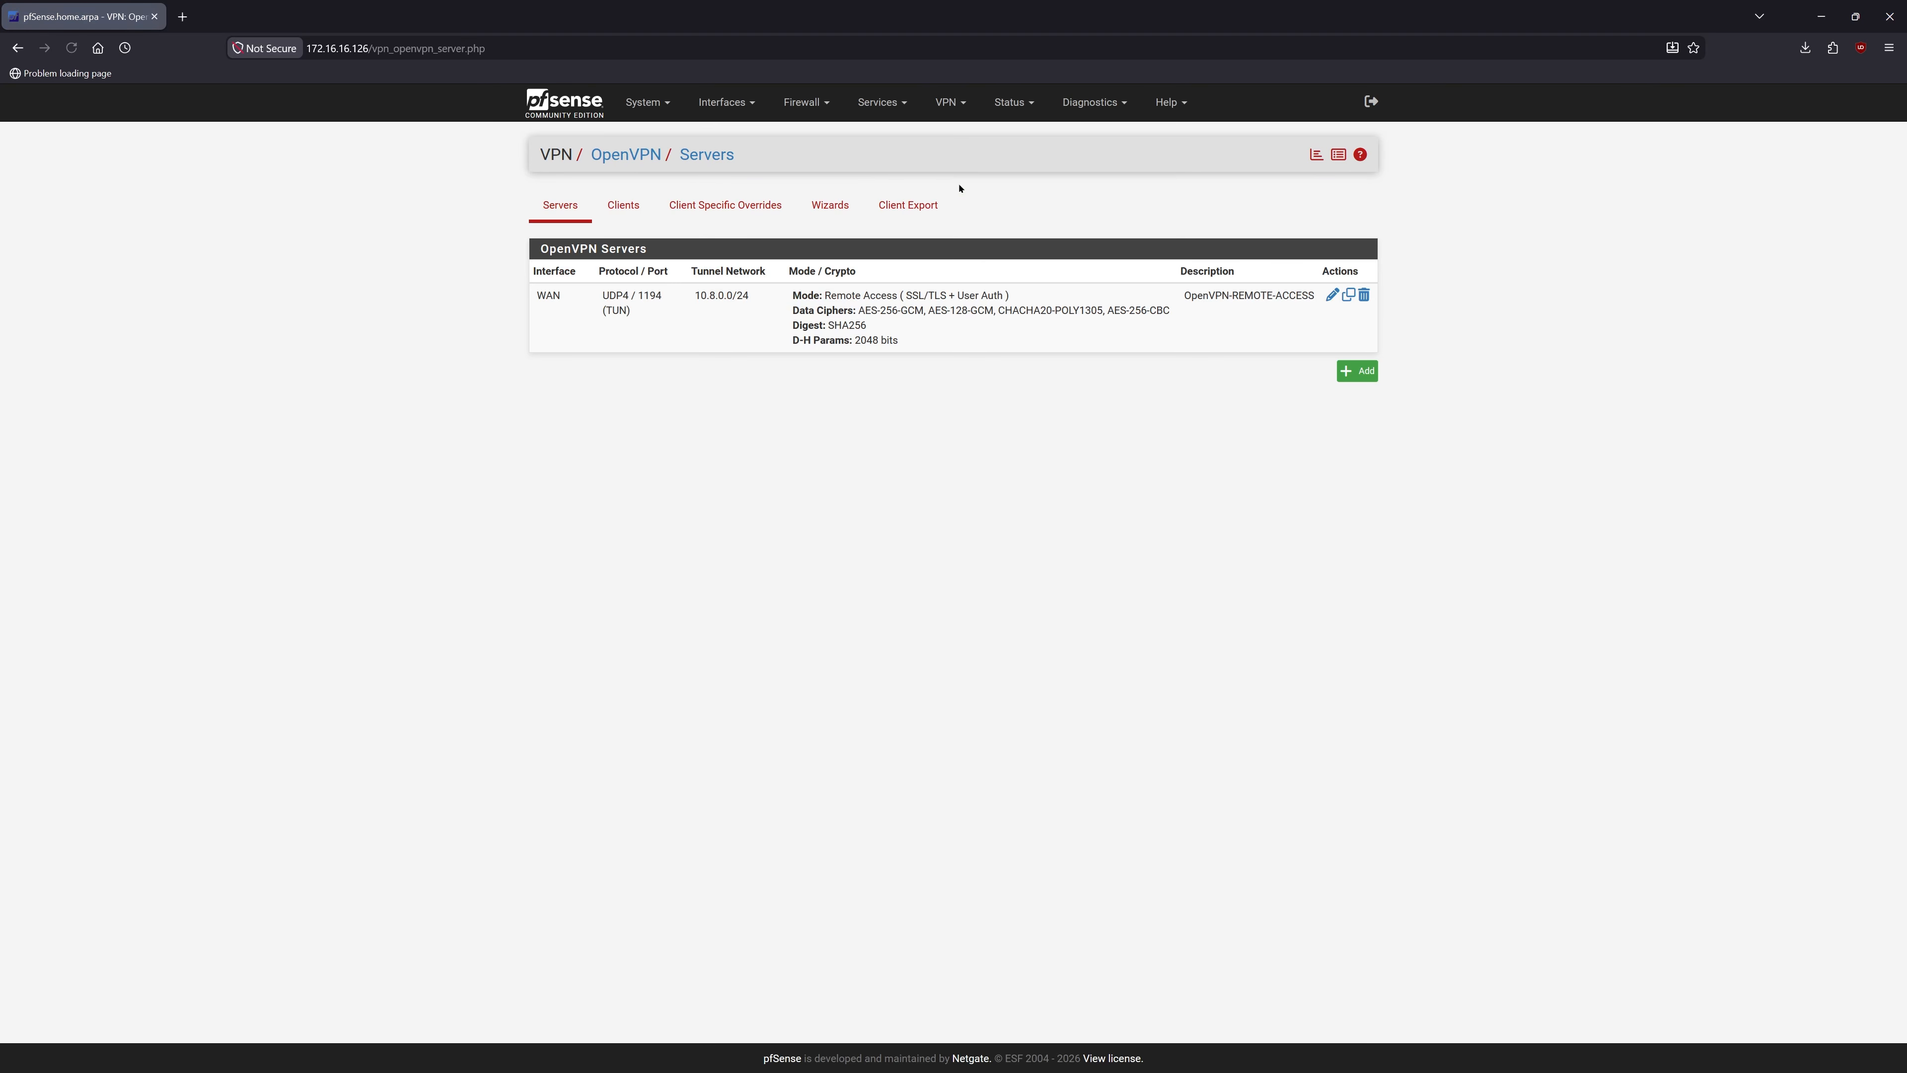
# - Export the Most Clients inline configuration for vpnuser and save it on the Desktop as pfSense-UDP4-1194-vpnuser-config.ovpn
pyautogui.click(919, 214)
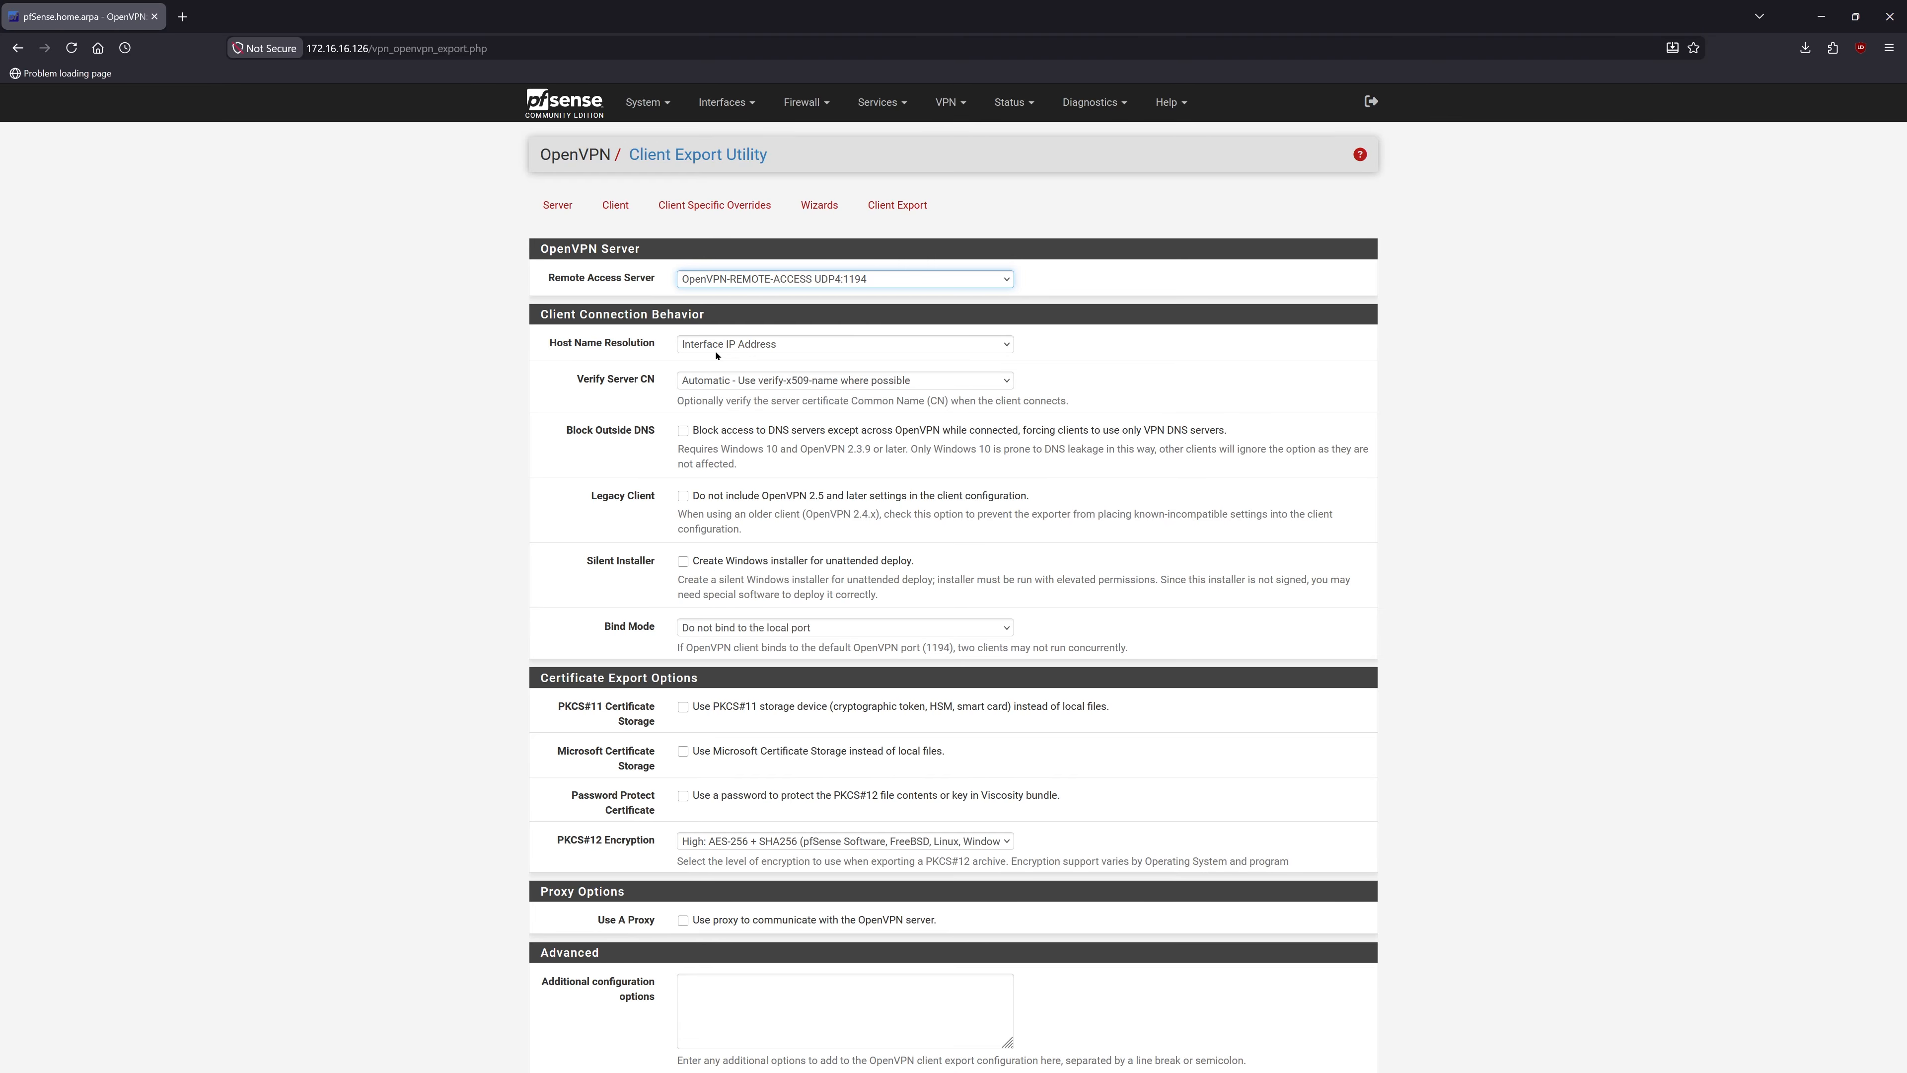
pyautogui.scroll(-5, 697, 479)
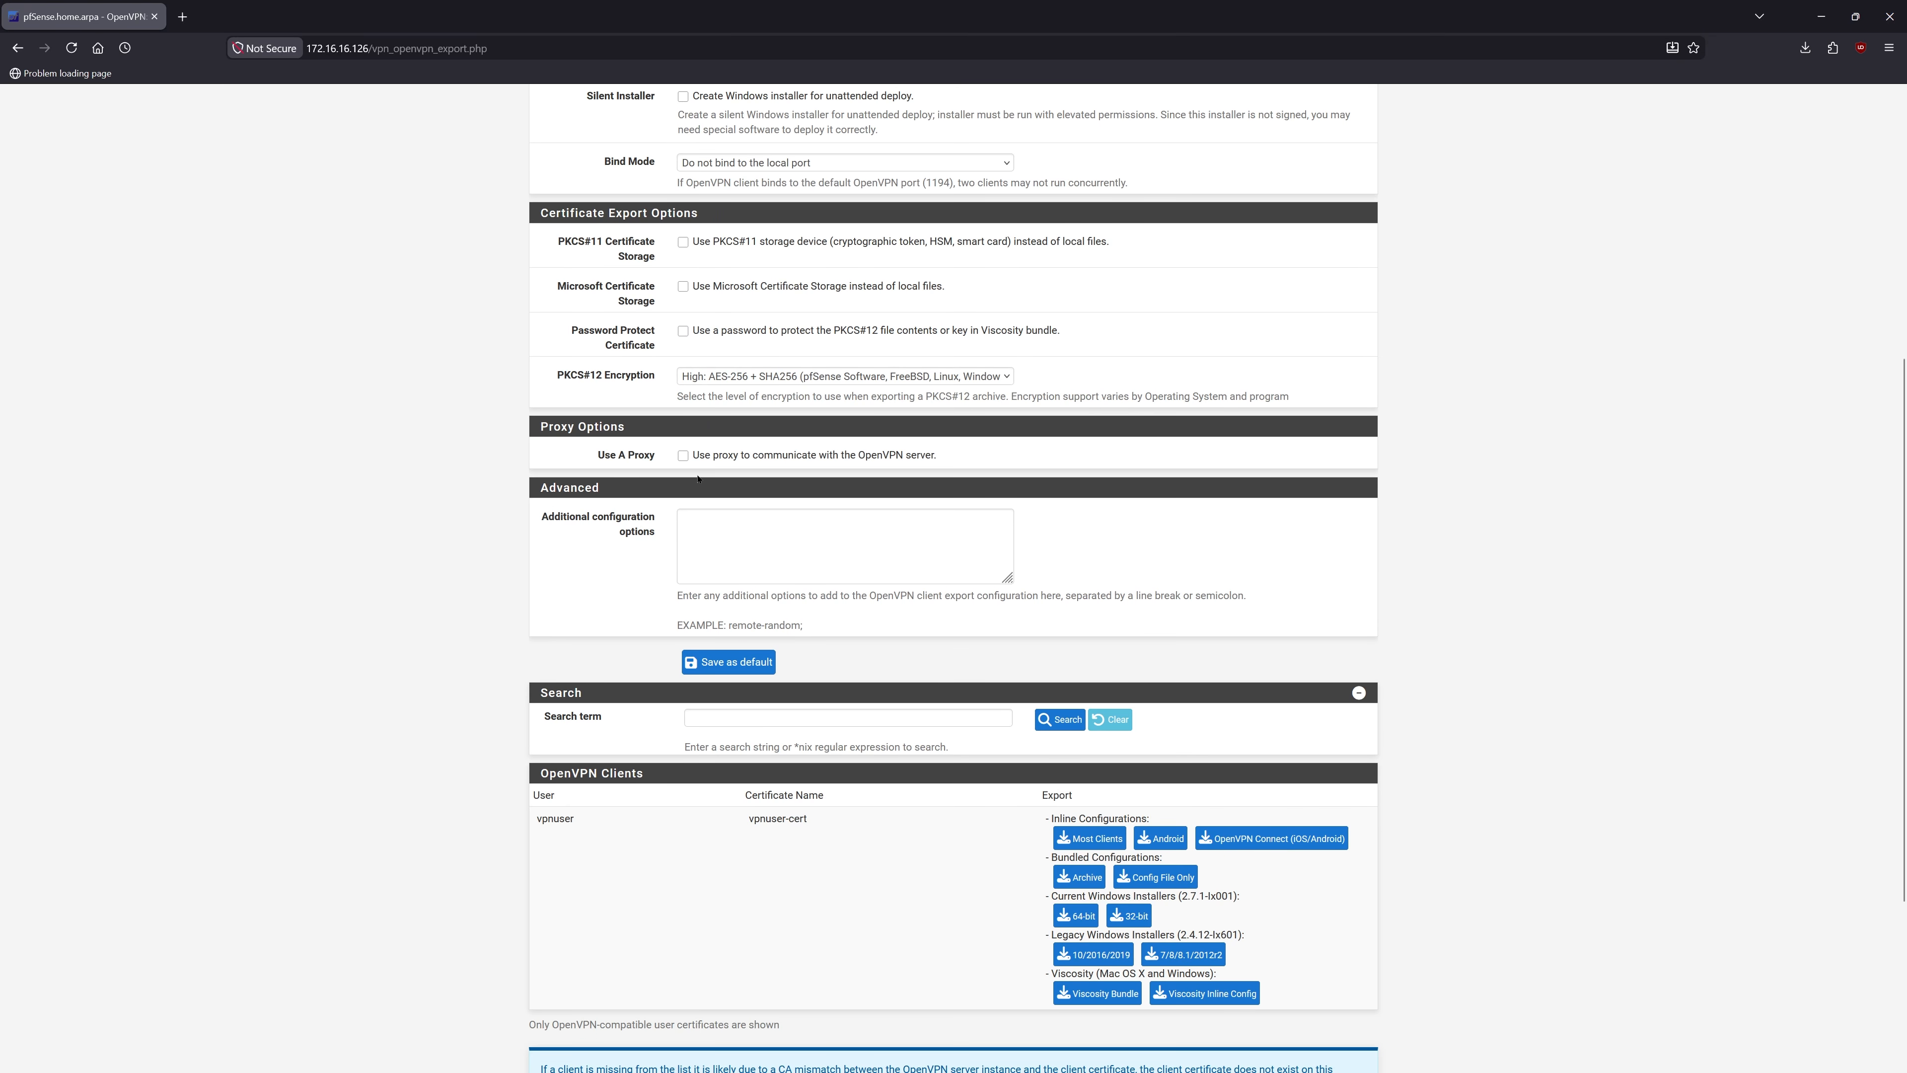
pyautogui.scroll(-2, 698, 479)
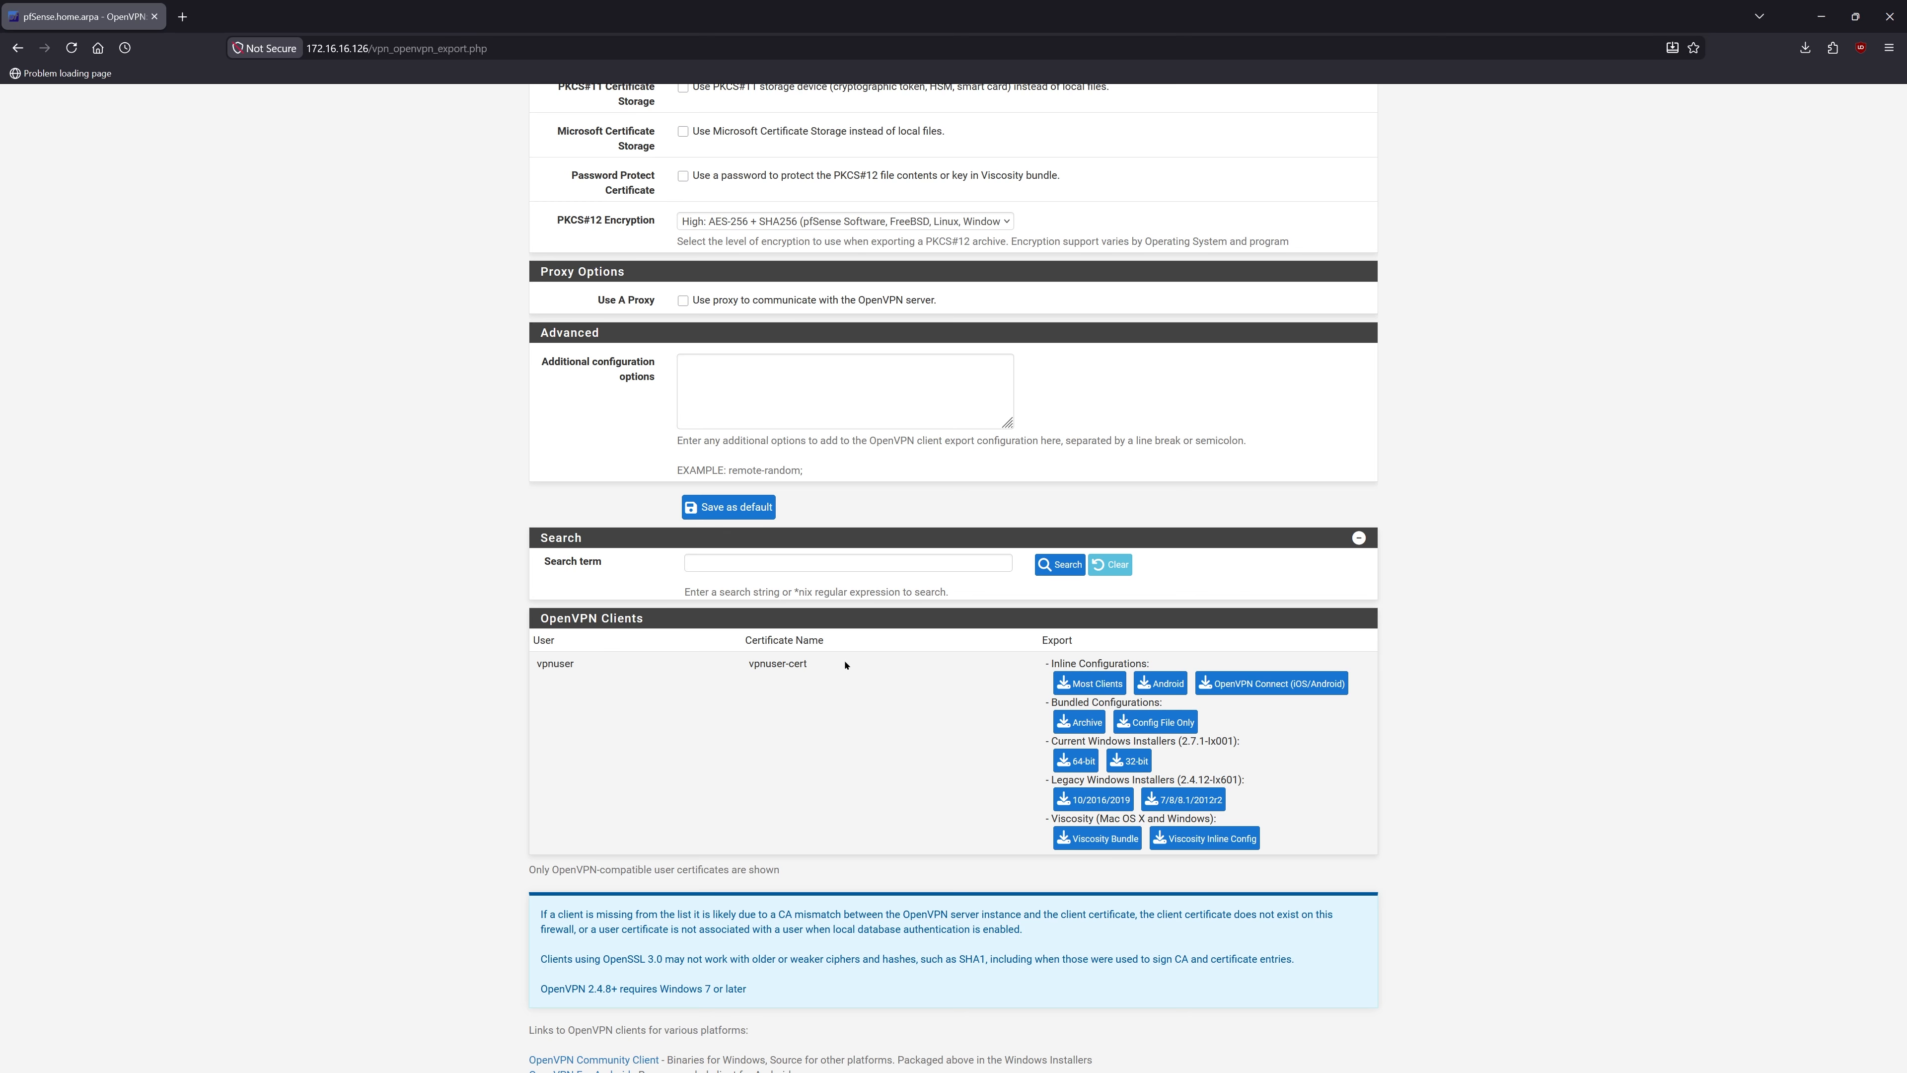
pyautogui.click(1101, 685)
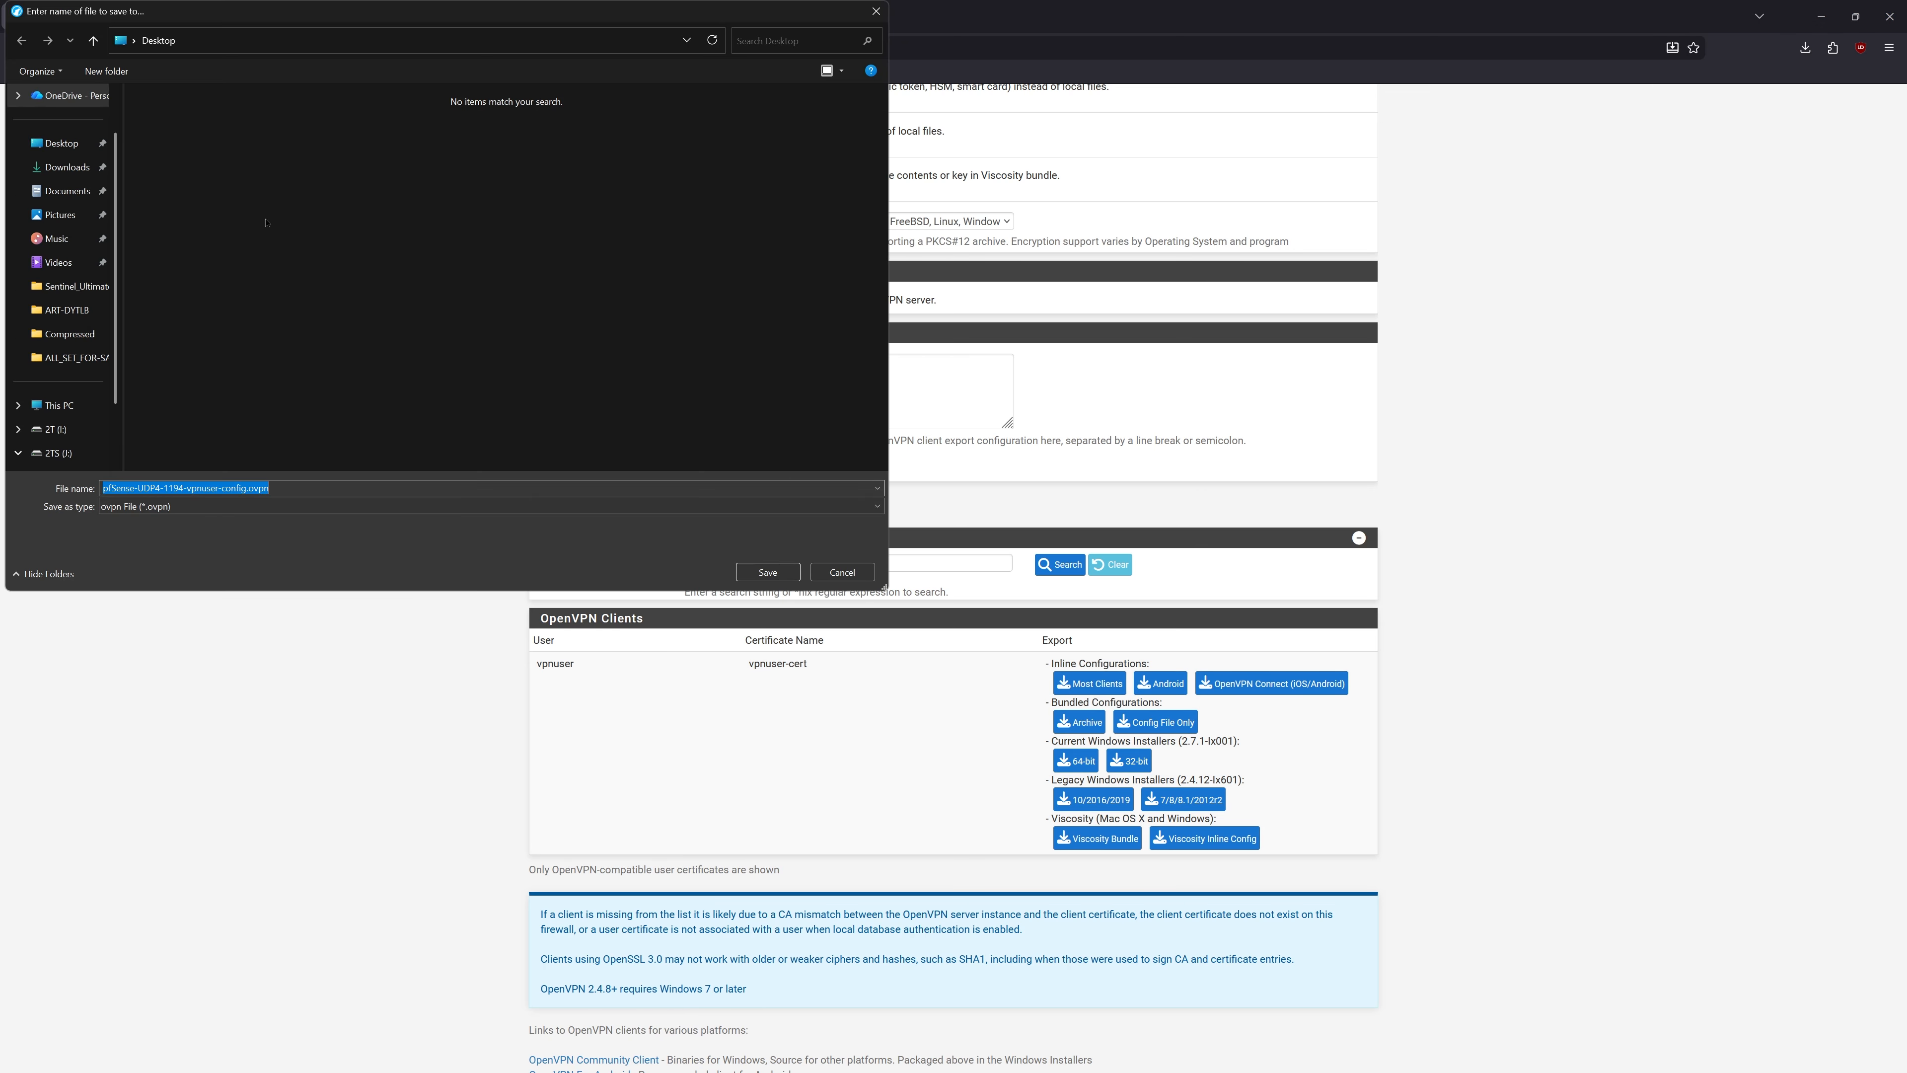
pyautogui.click(768, 575)
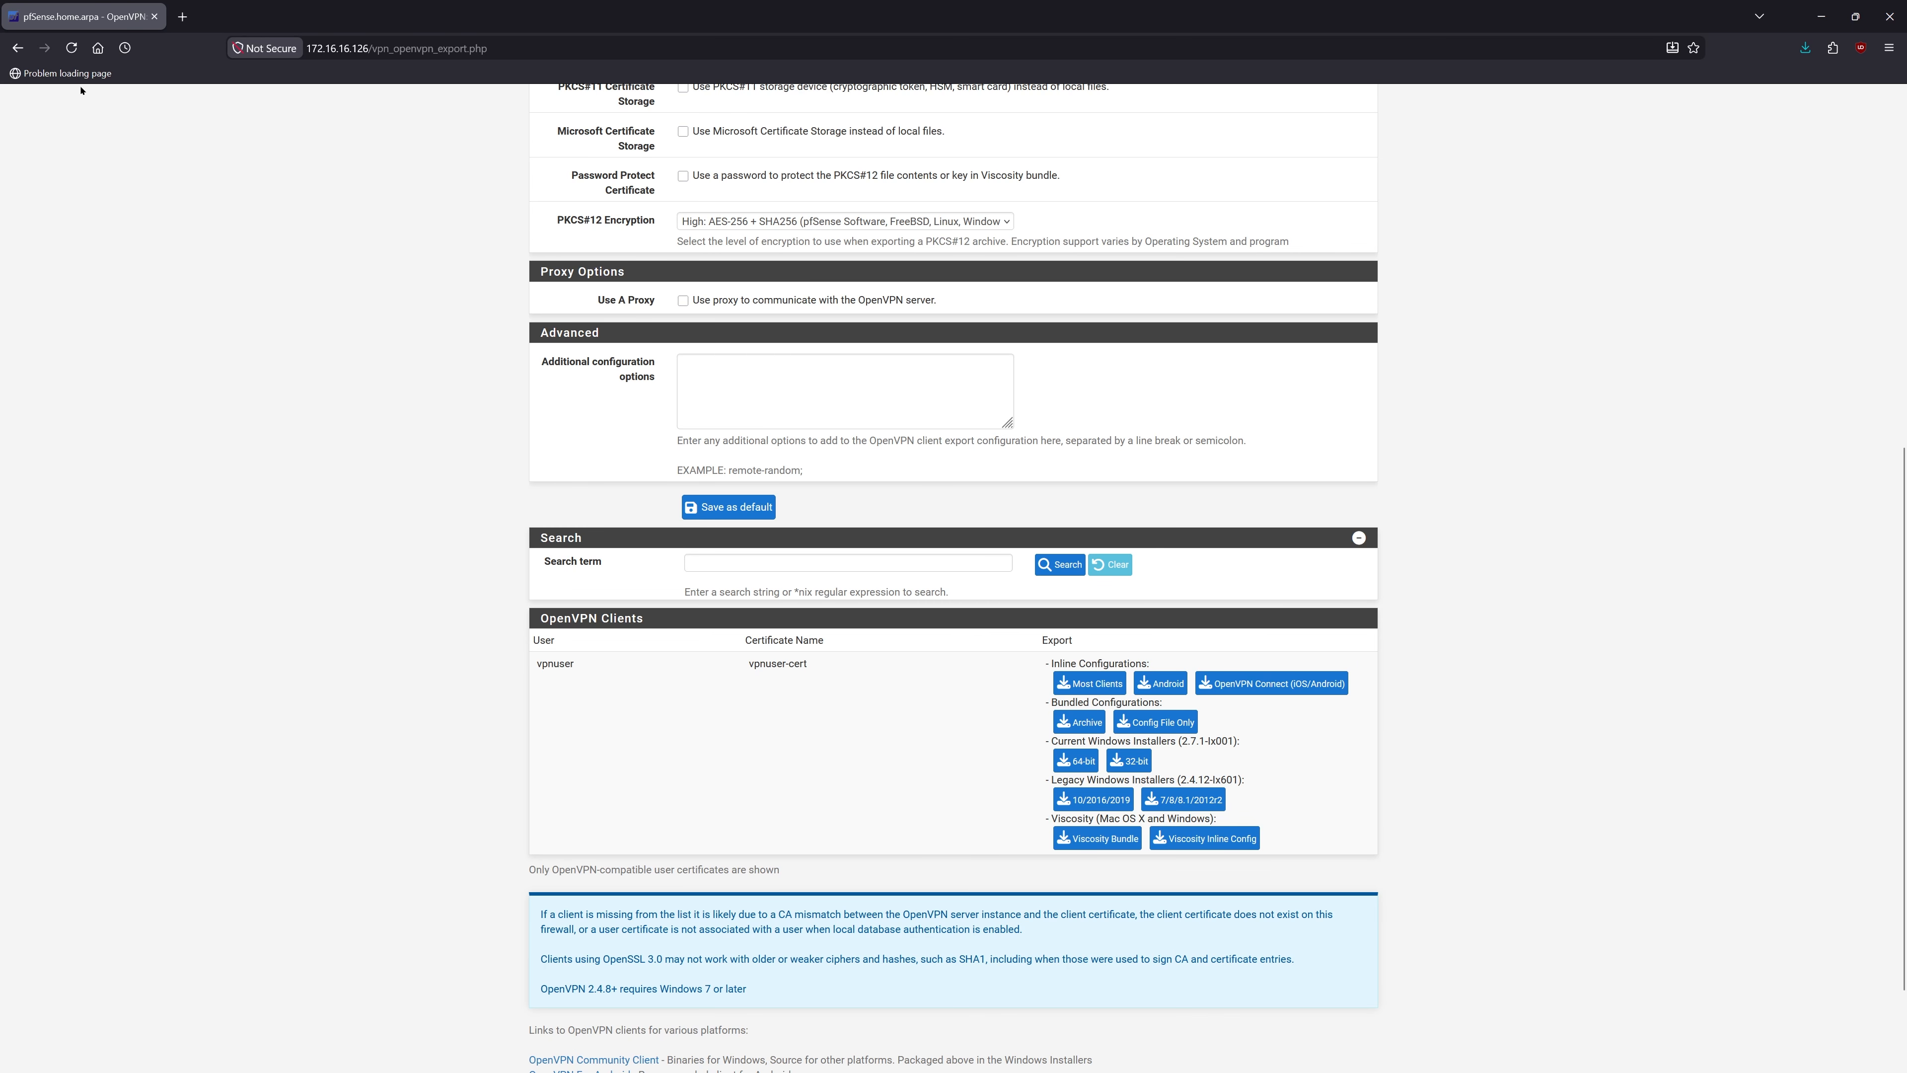
pyautogui.click(182, 15)
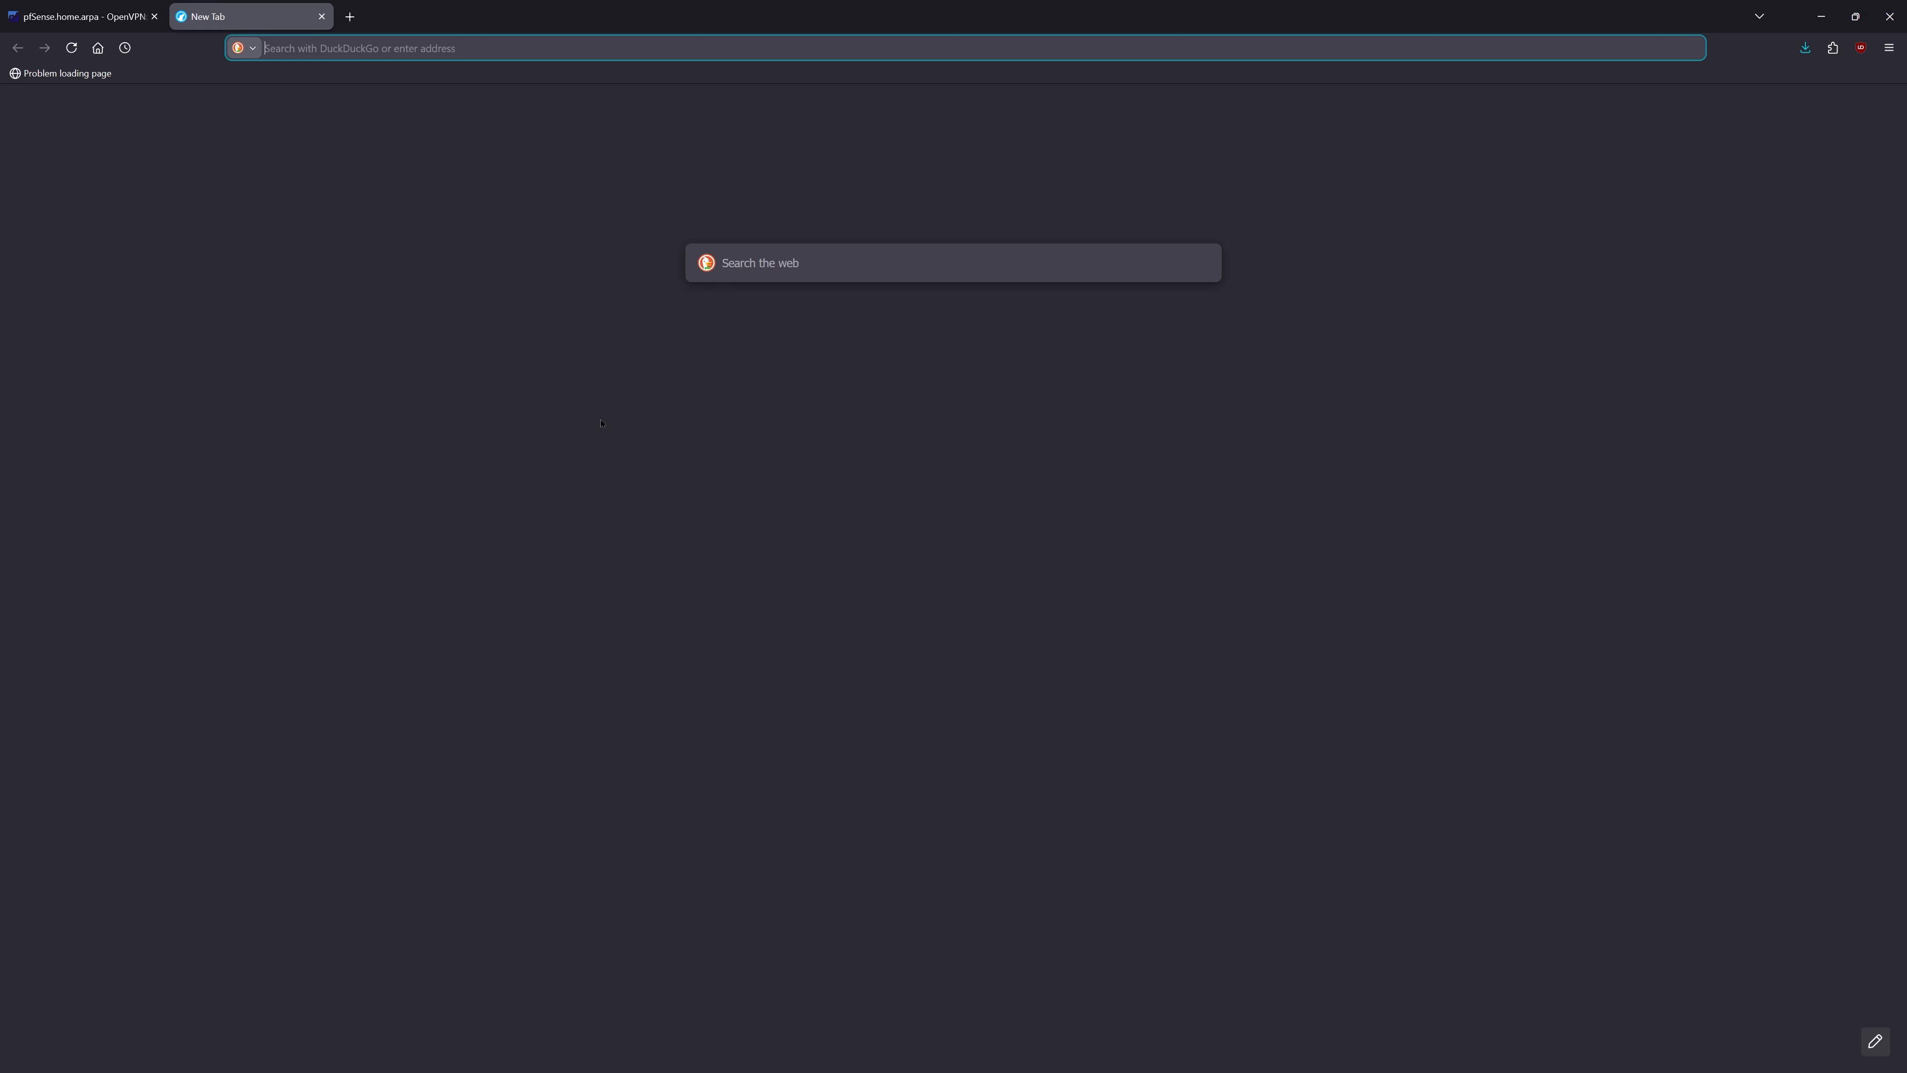
pyautogui.write('https://openvpn.net/client/')
pyautogui.press('capslock')
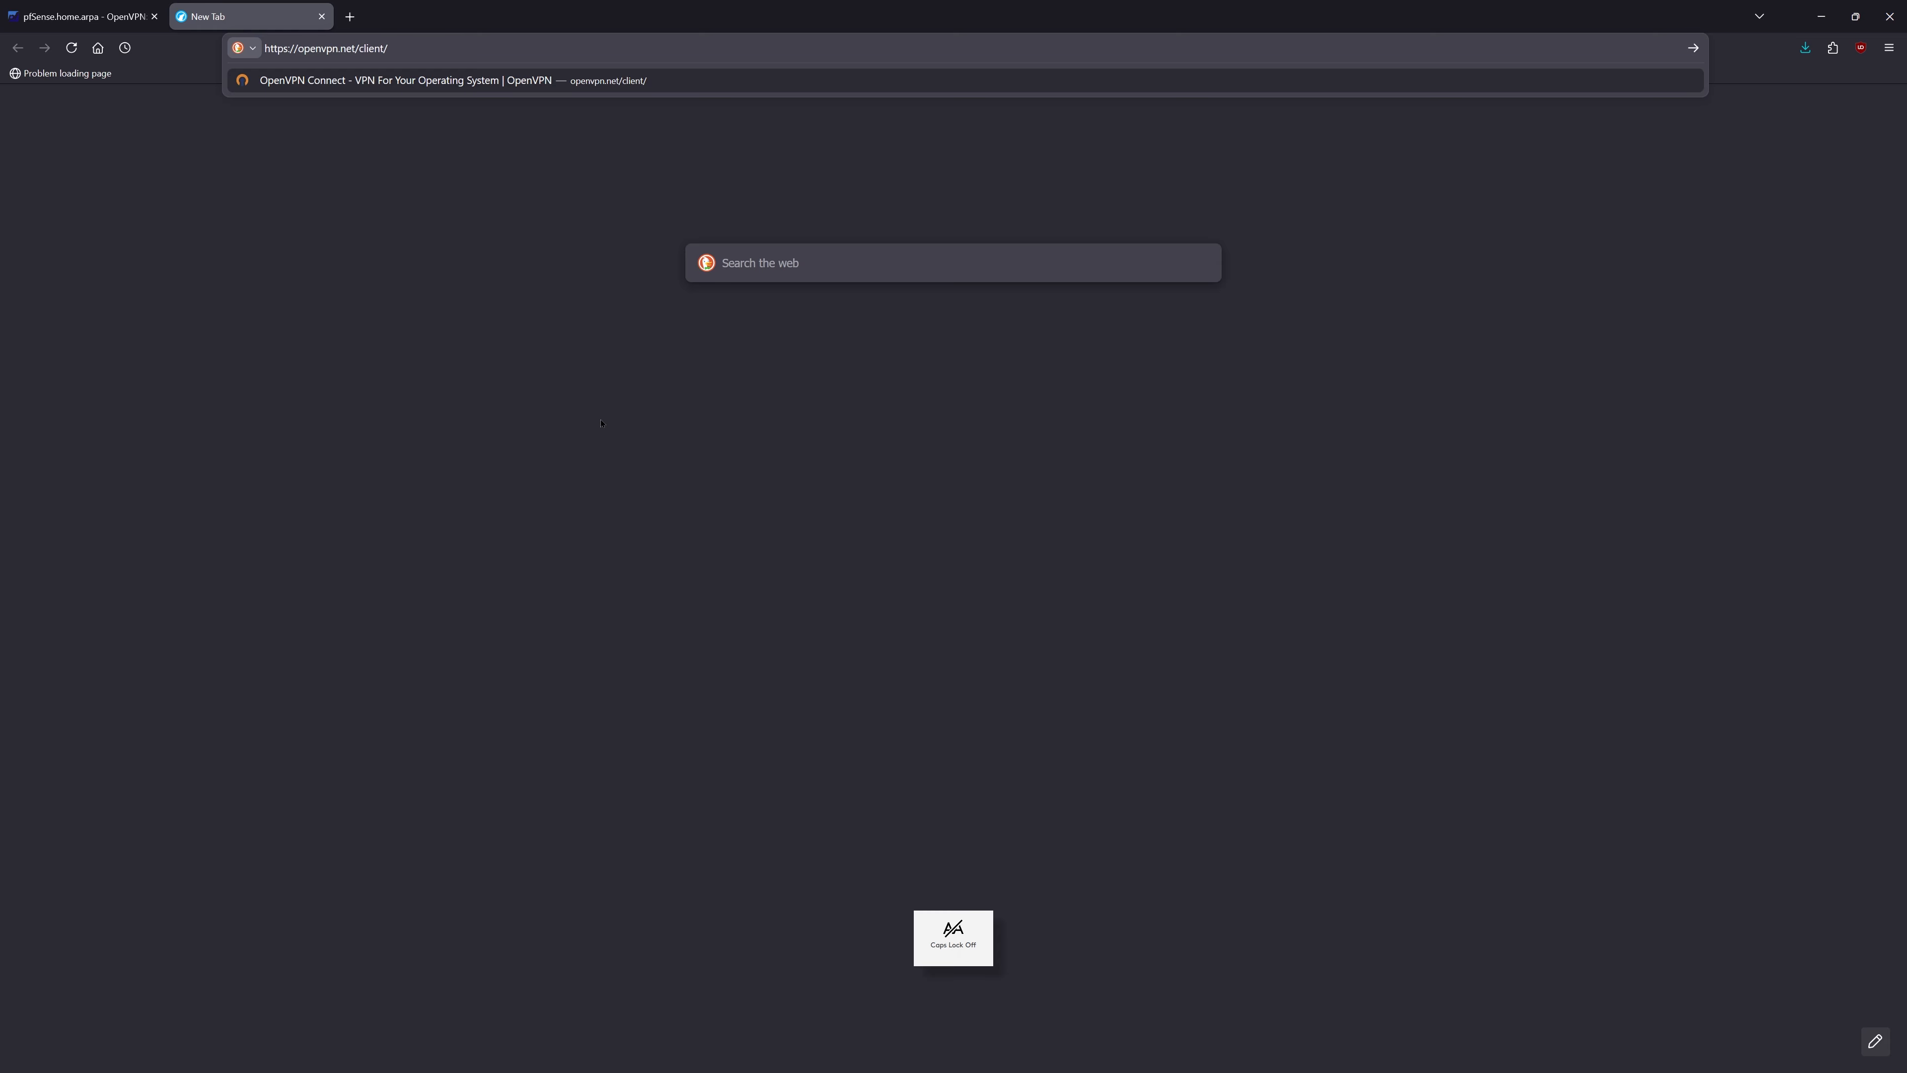
pyautogui.click(555, 120)
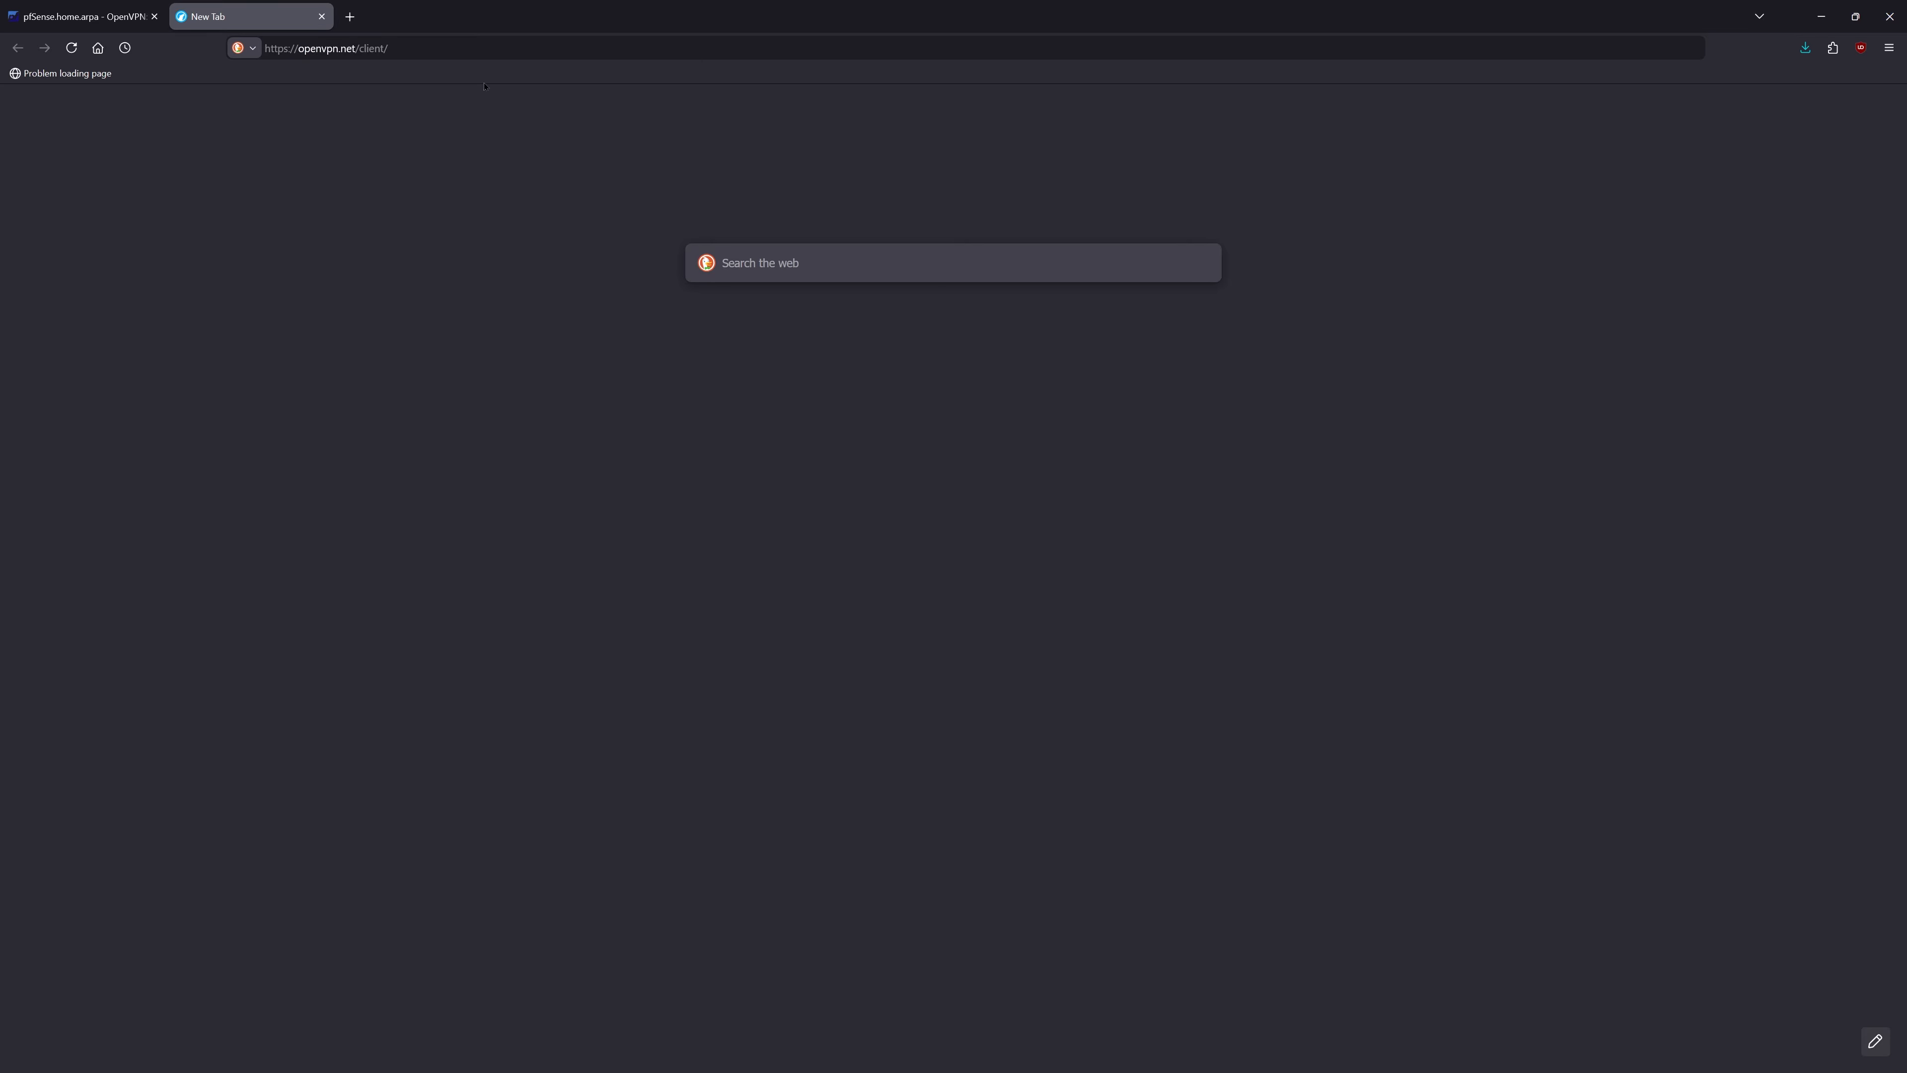
pyautogui.click(484, 49)
pyautogui.press('Return')
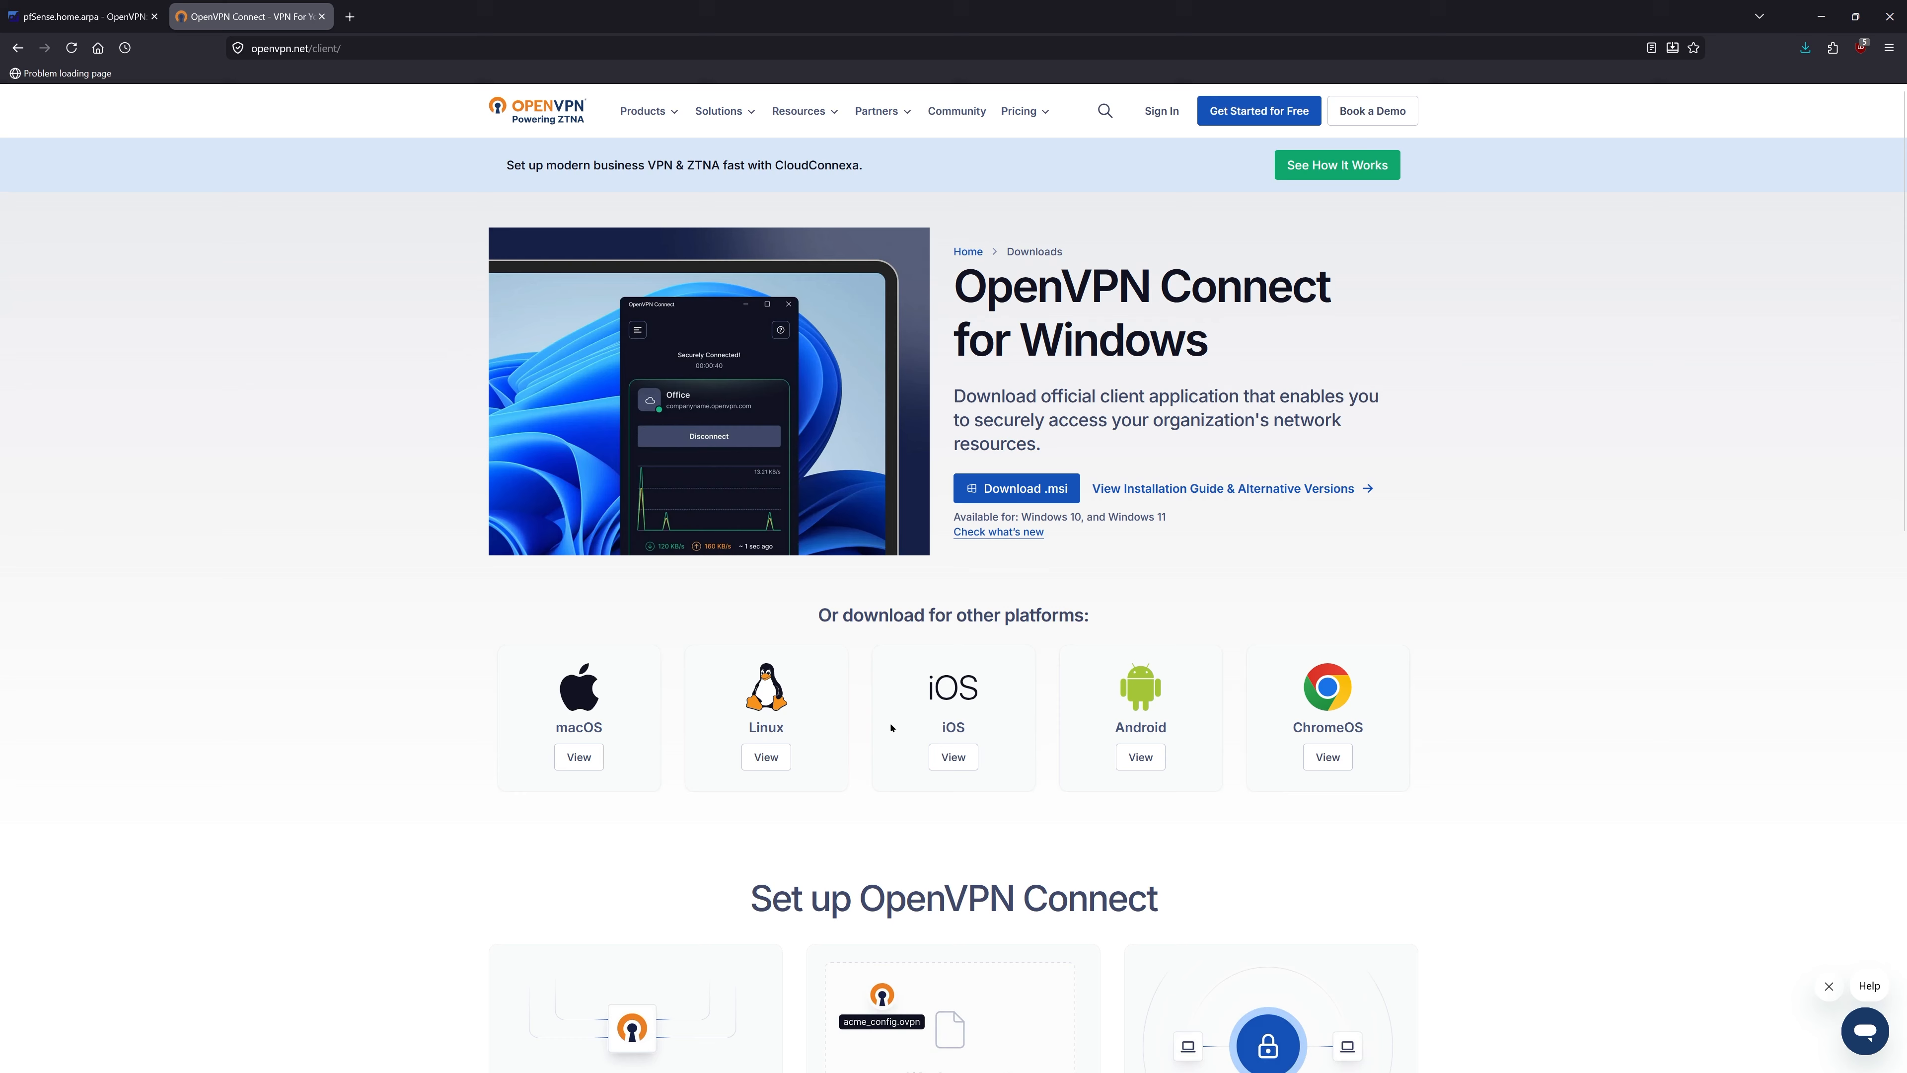
# - From the Windows .msi download's save dialog, launch openvpn-connect-3.8.0.4528_signed.msi on the Desktop and cancel the save
pyautogui.click(579, 756)
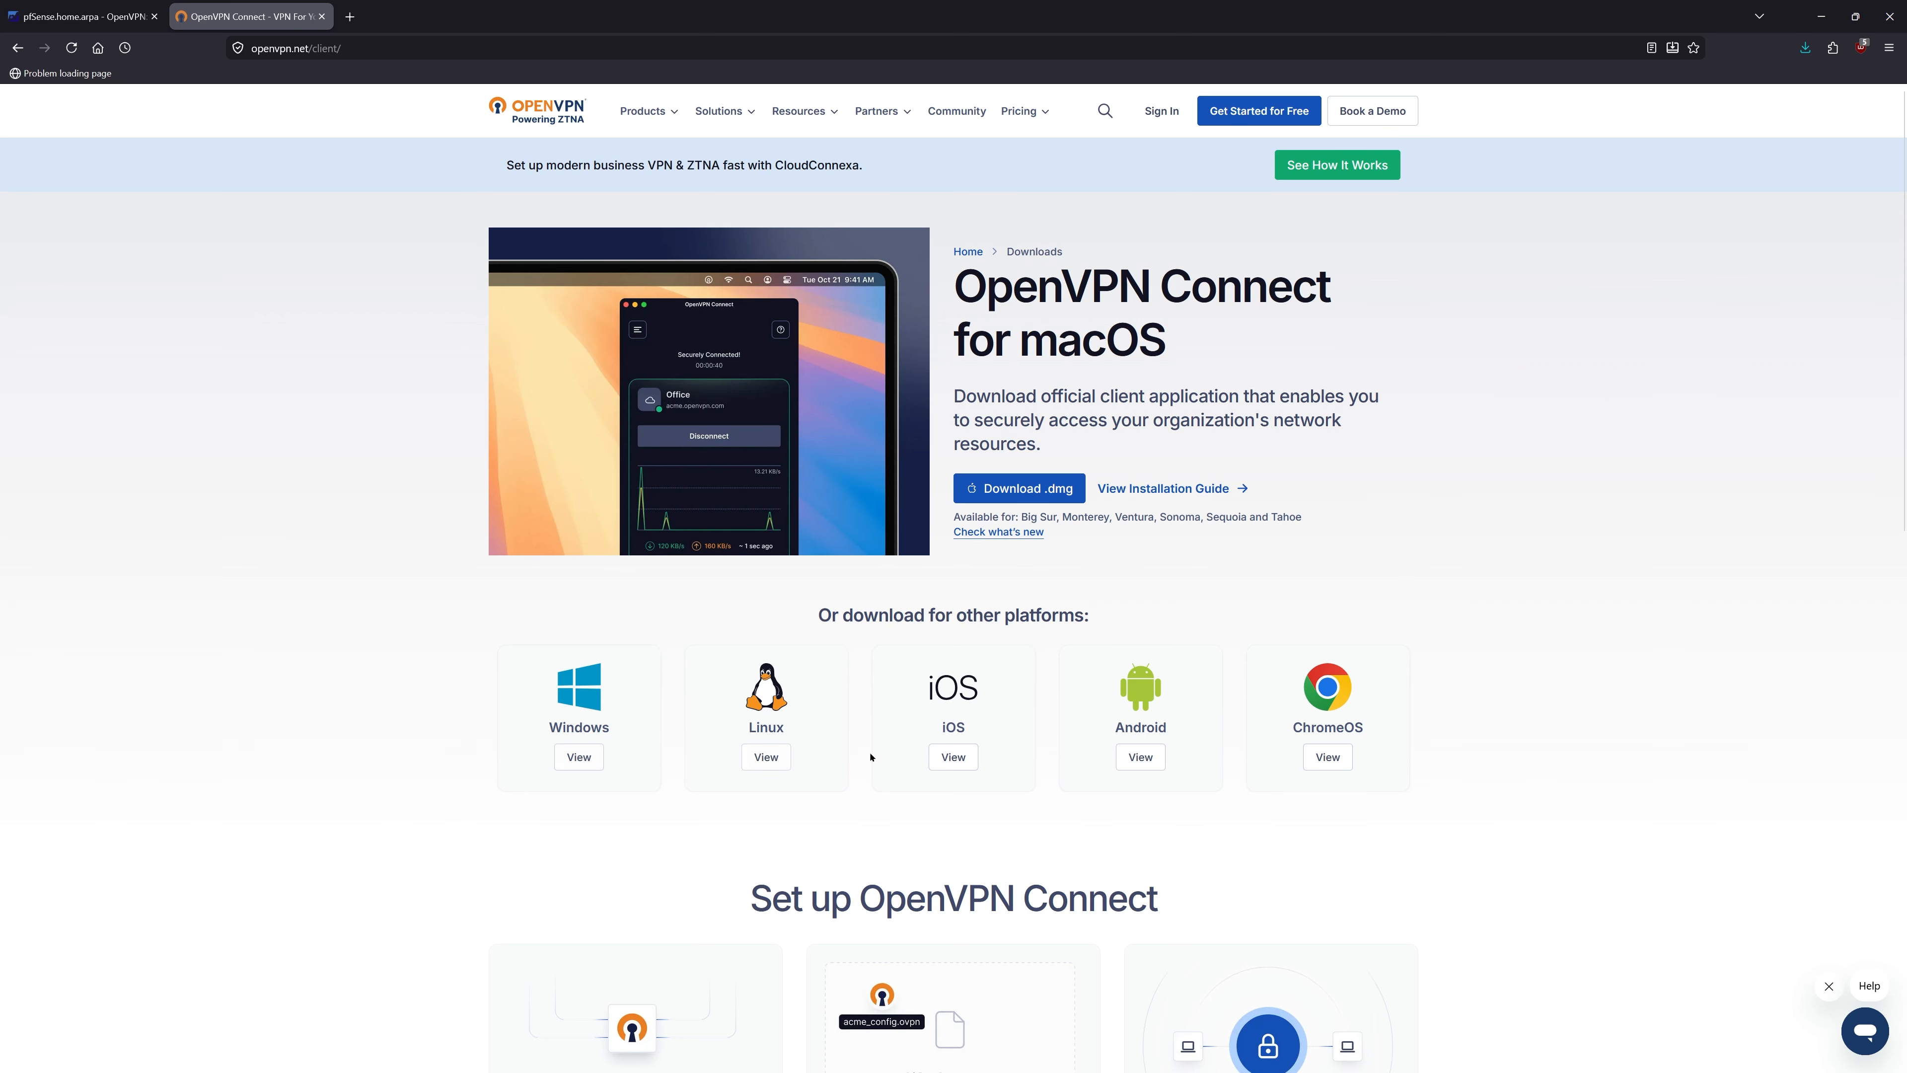
pyautogui.click(579, 757)
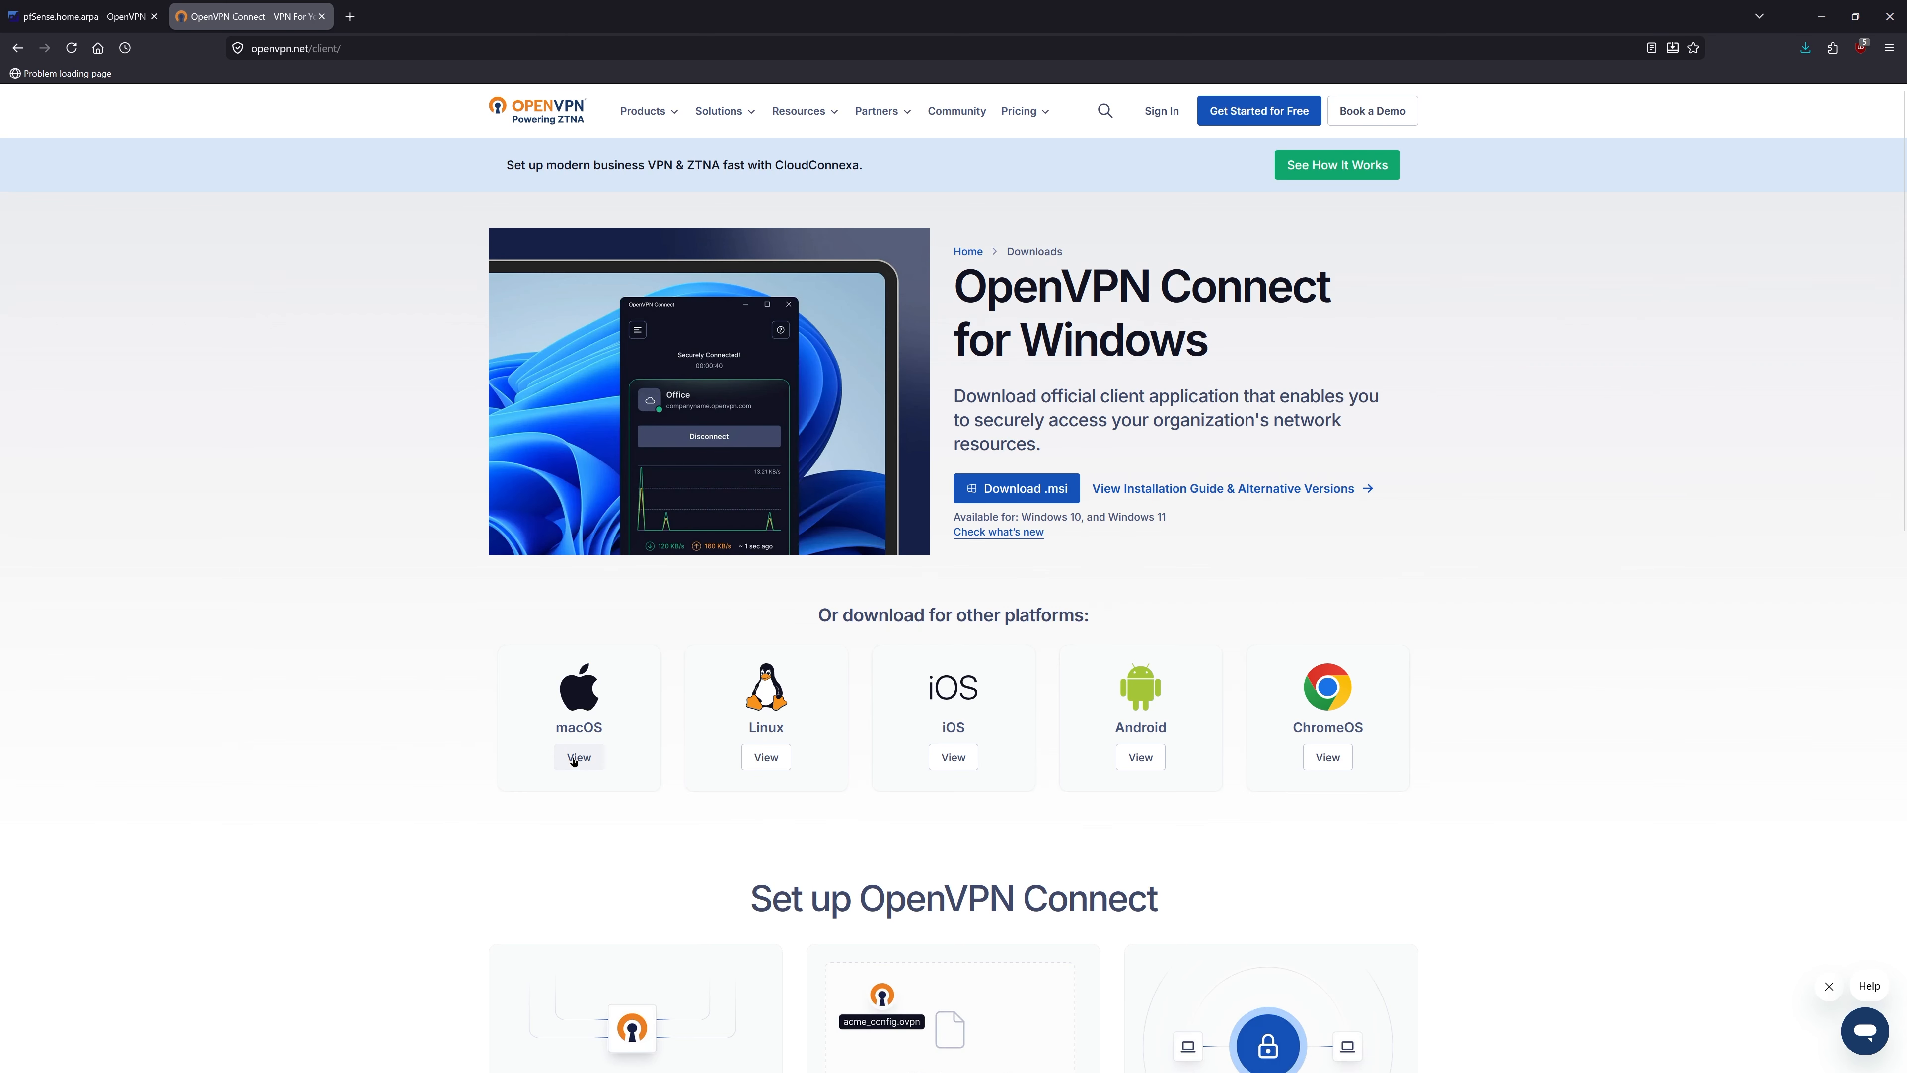
pyautogui.click(1013, 489)
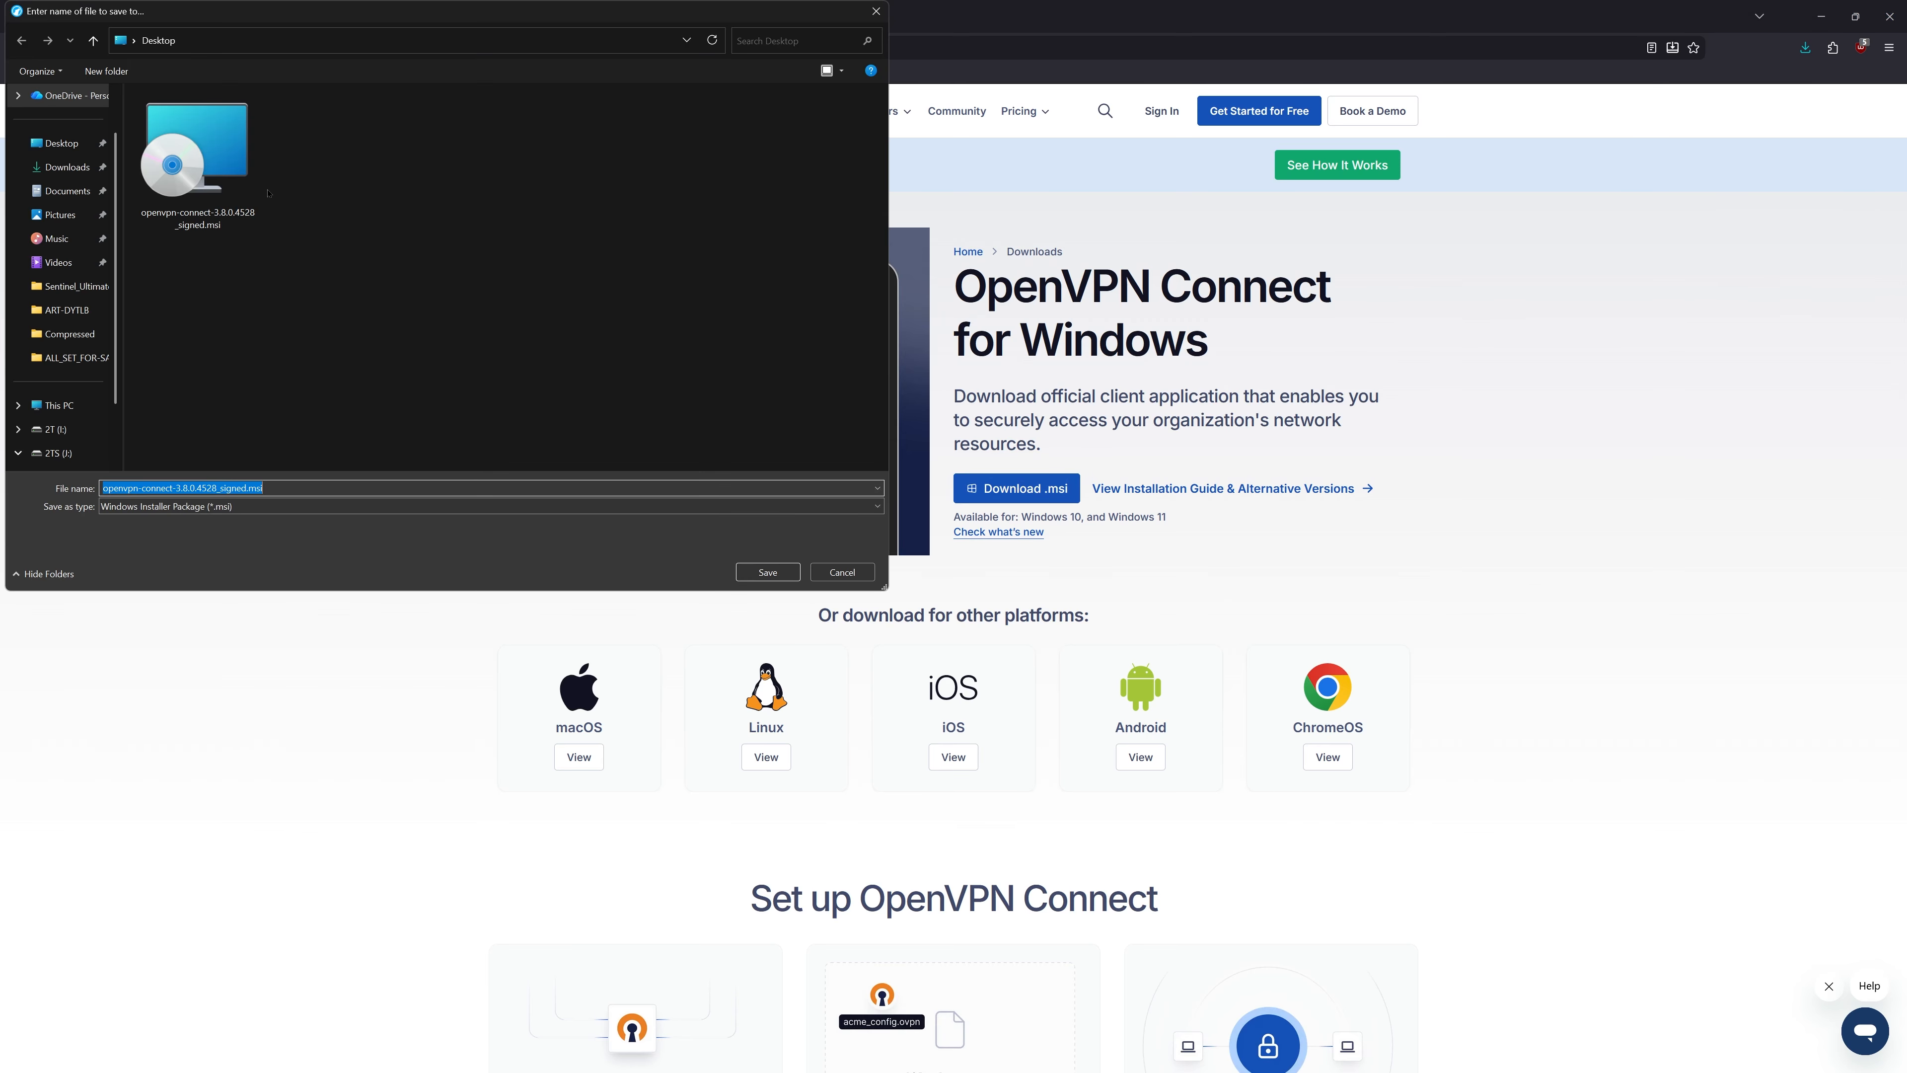
pyautogui.rightClick(238, 173)
pyautogui.click(275, 204)
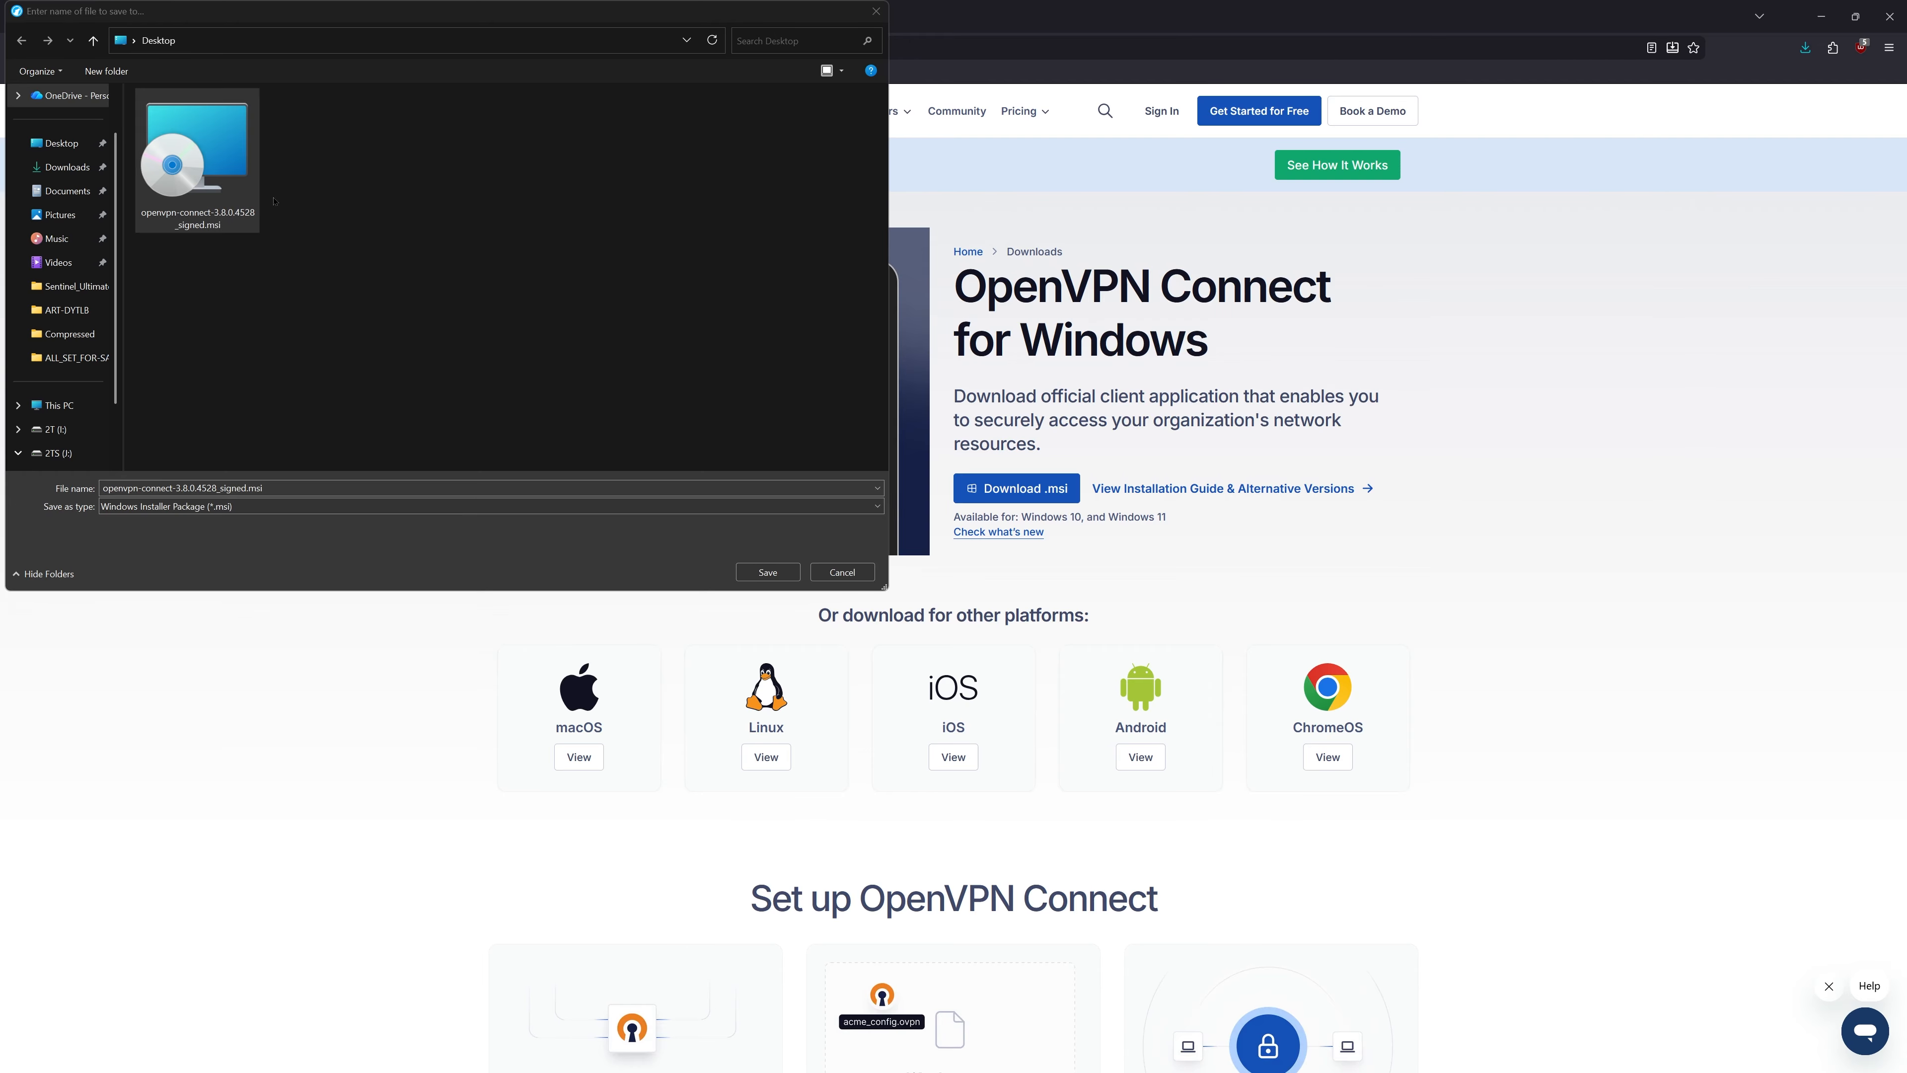
pyautogui.click(862, 579)
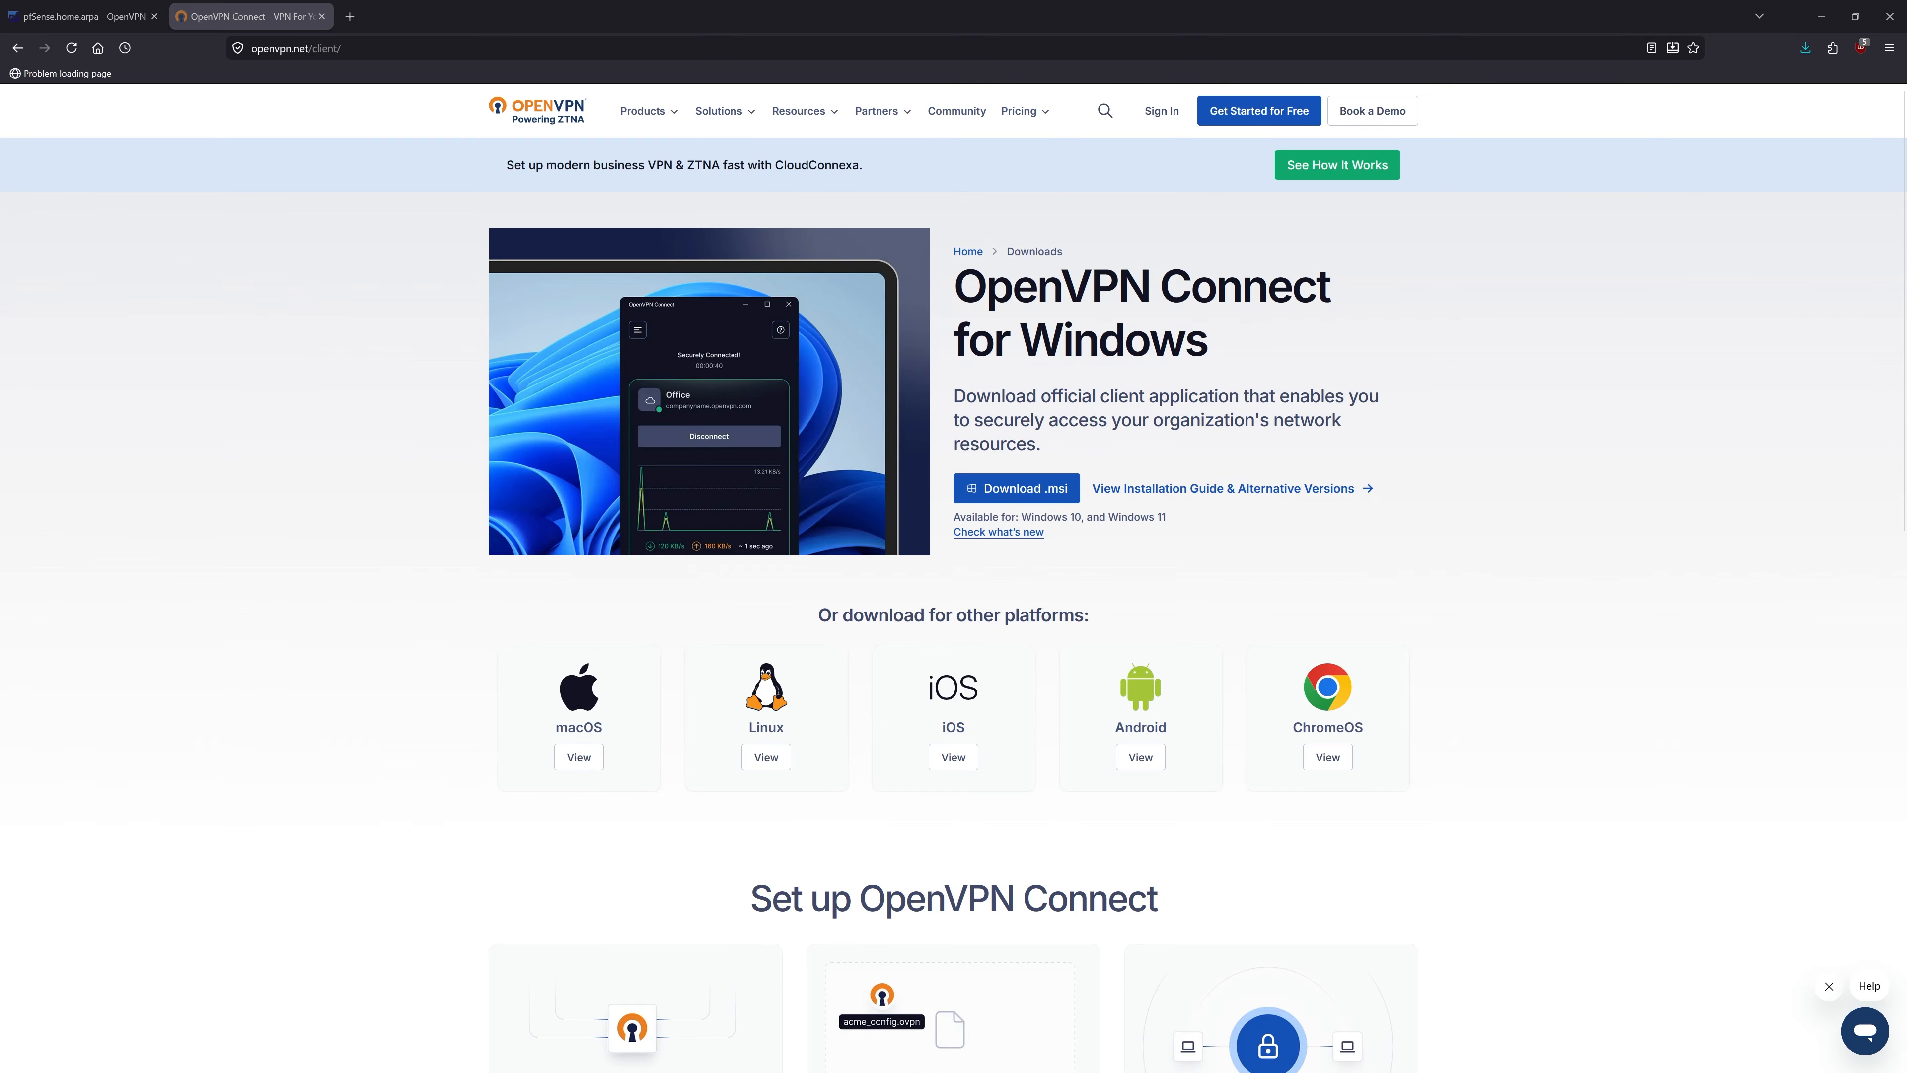
# - Install OpenVPN Connect with its setup wizard, accepting the license agreement, and finish the wizard
pyautogui.moveTo(787, 457); pyautogui.dragTo(656, 347)
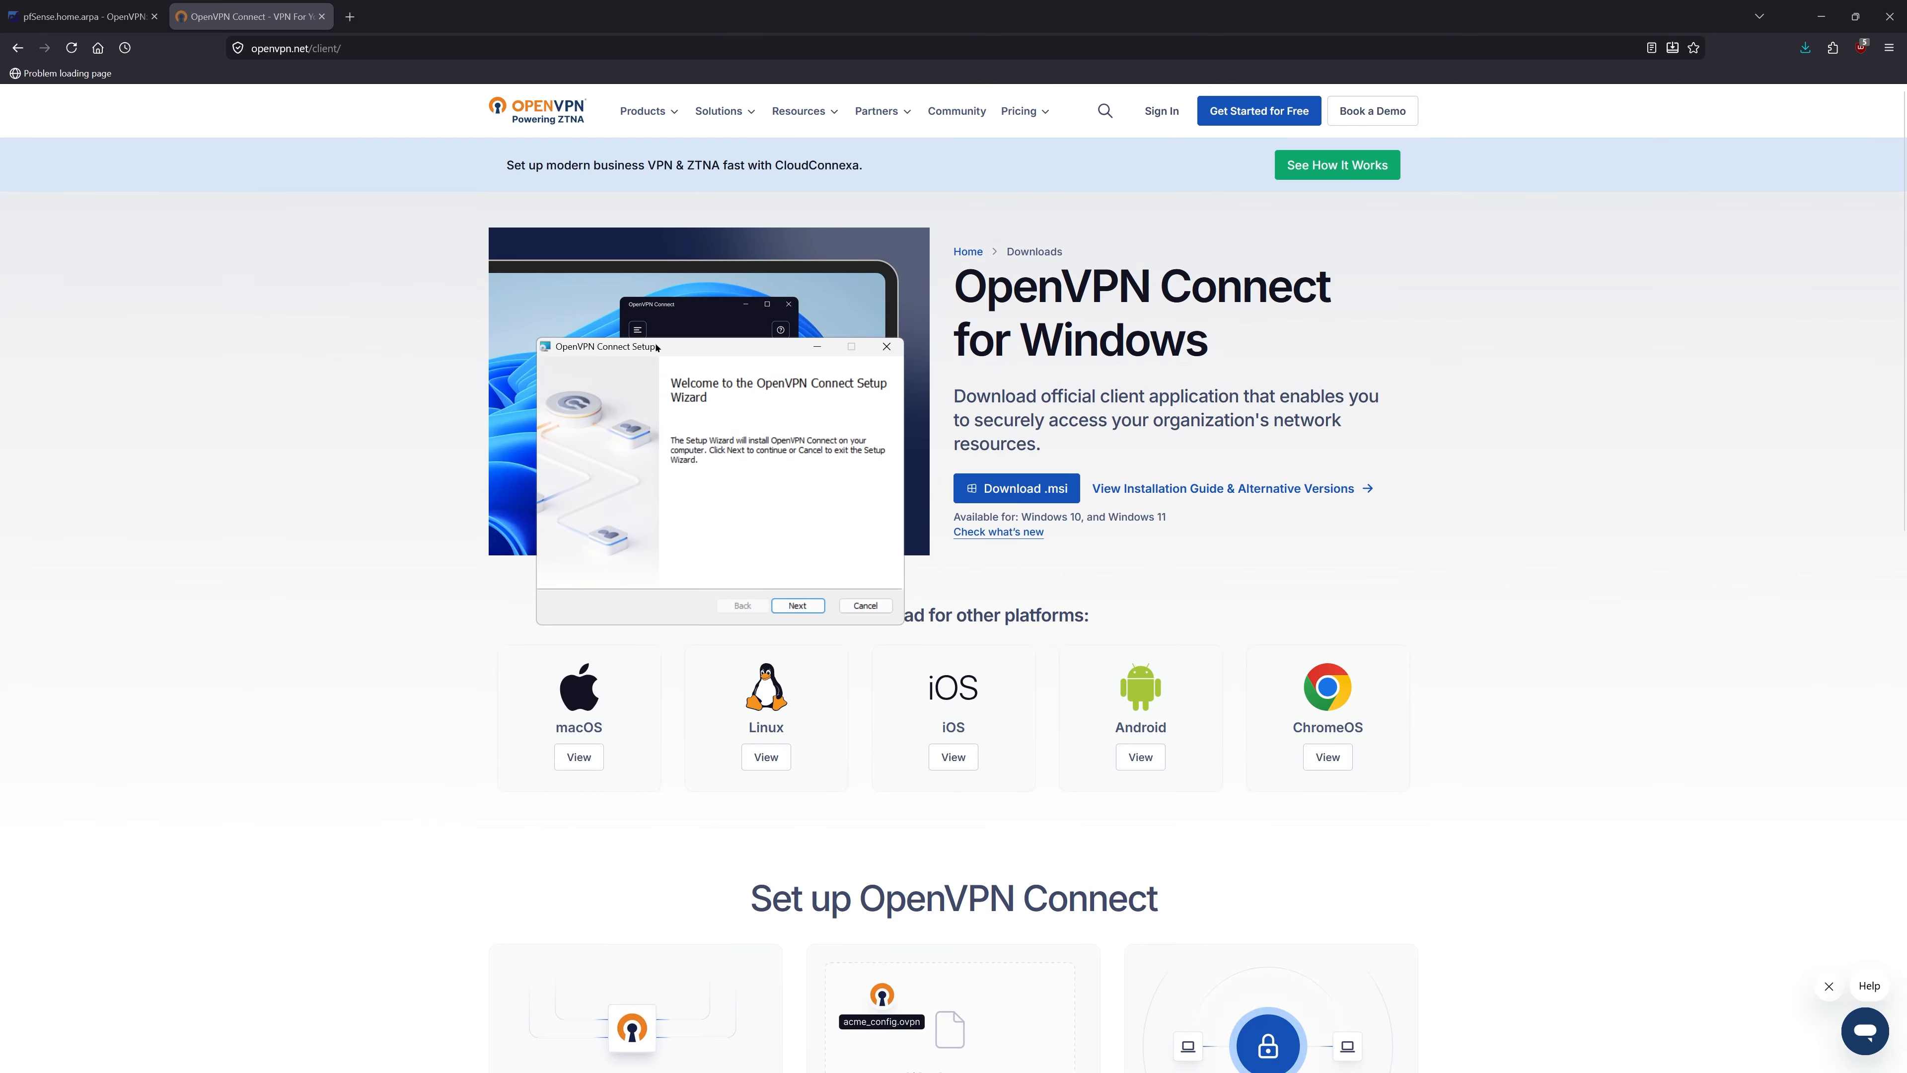
pyautogui.click(798, 606)
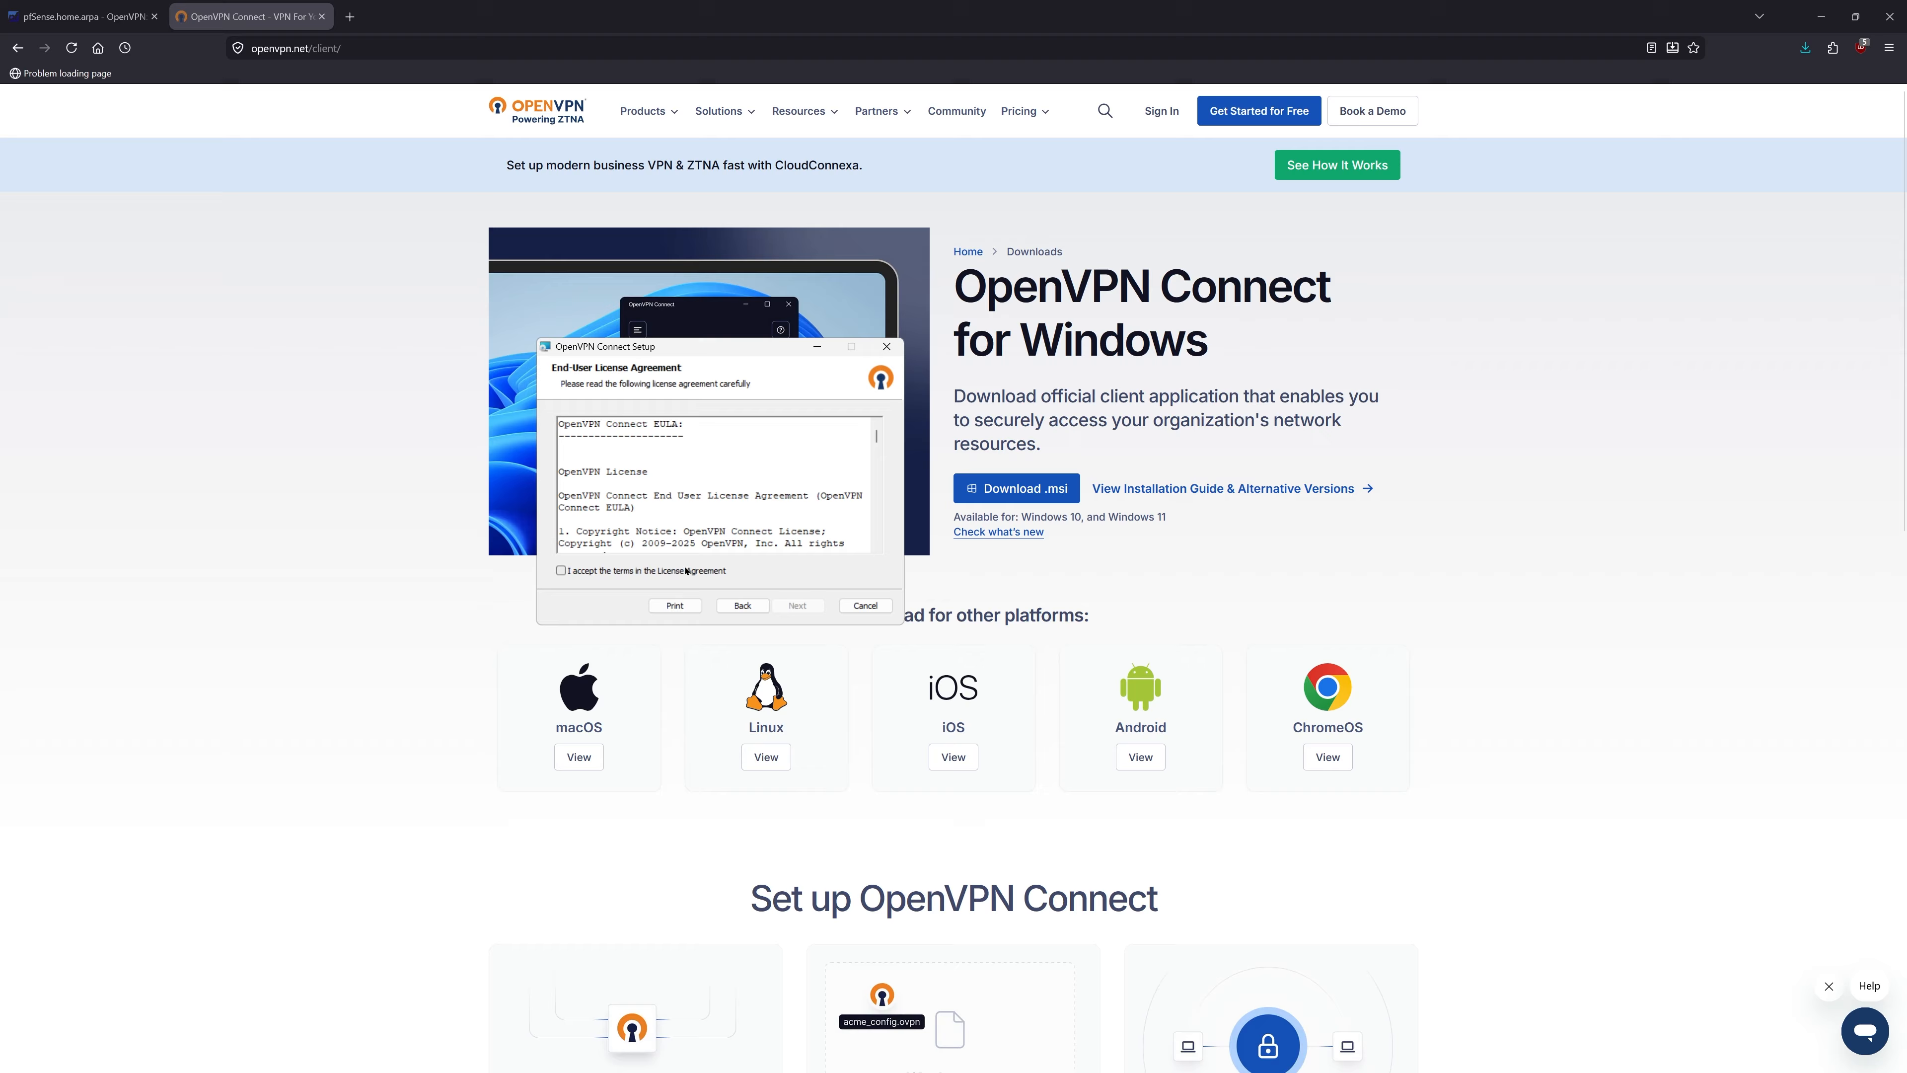
pyautogui.click(669, 575)
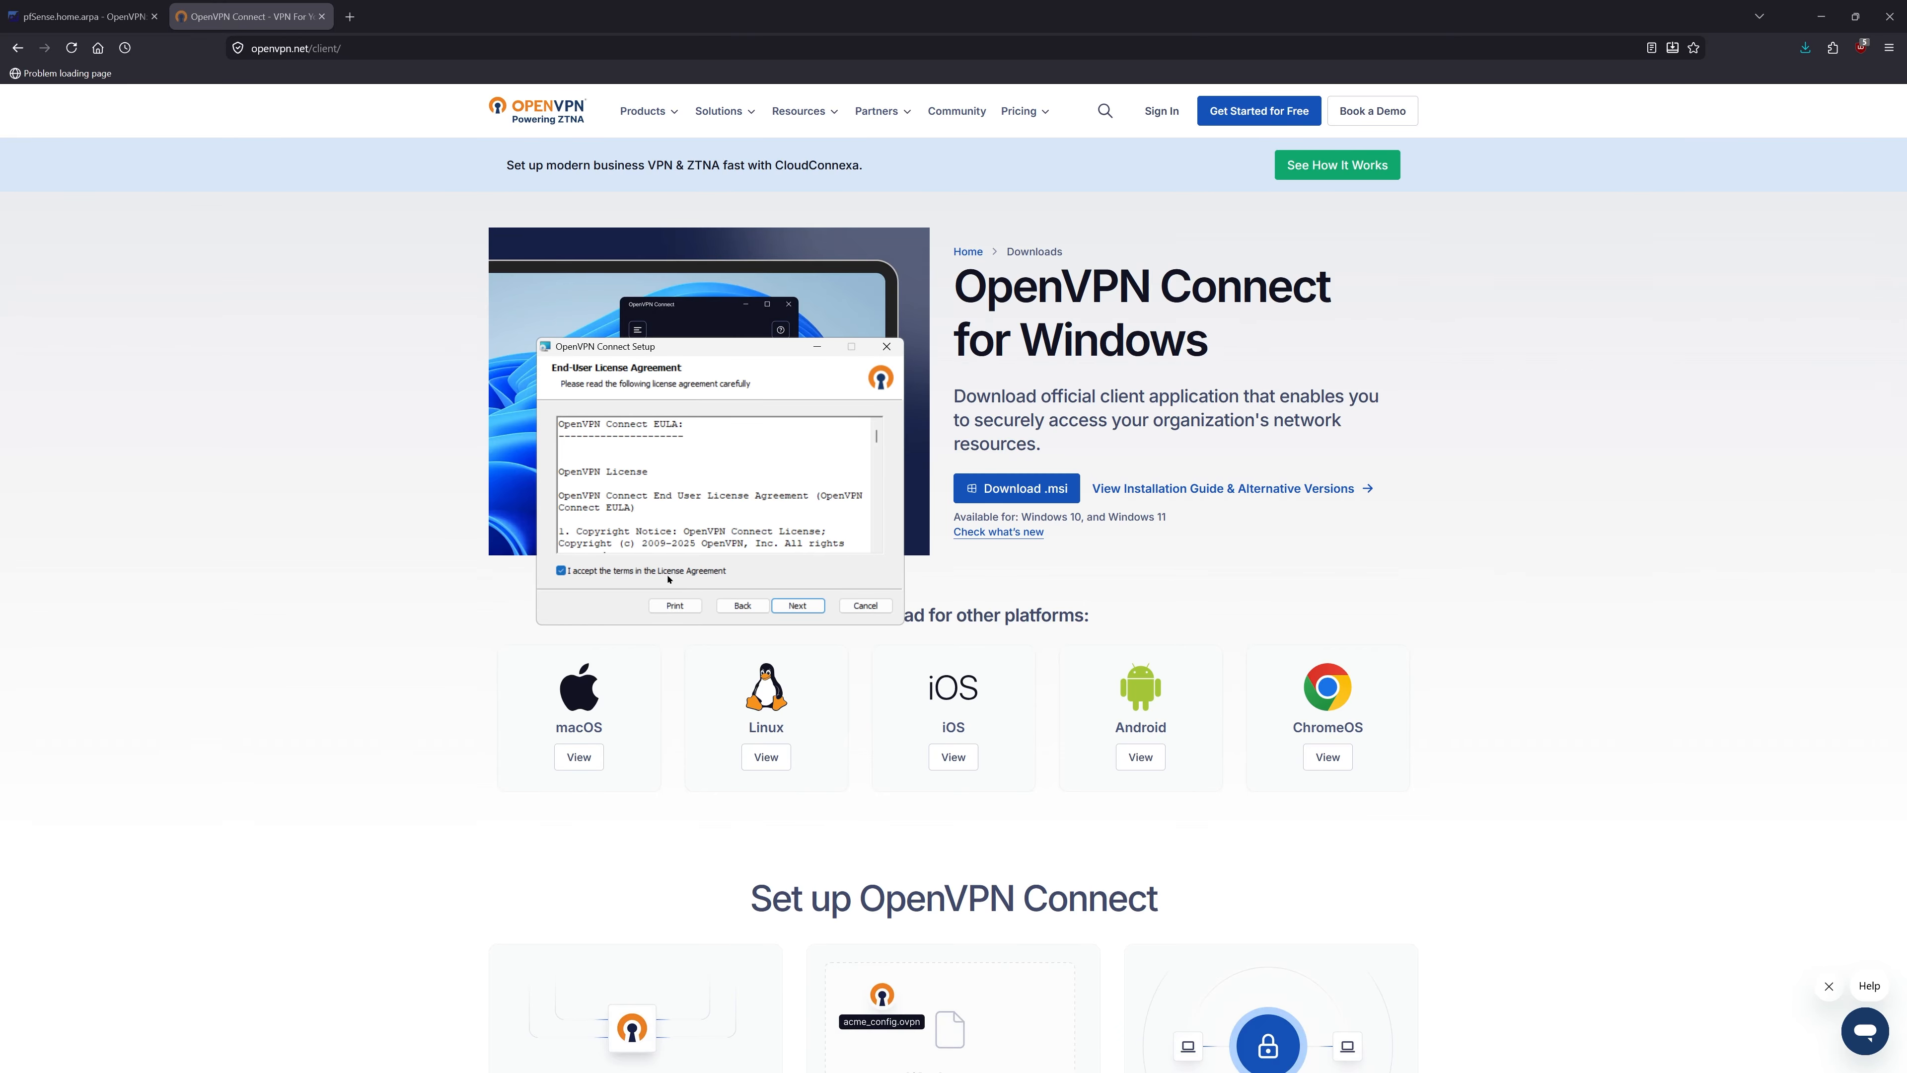
pyautogui.click(798, 605)
pyautogui.click(804, 609)
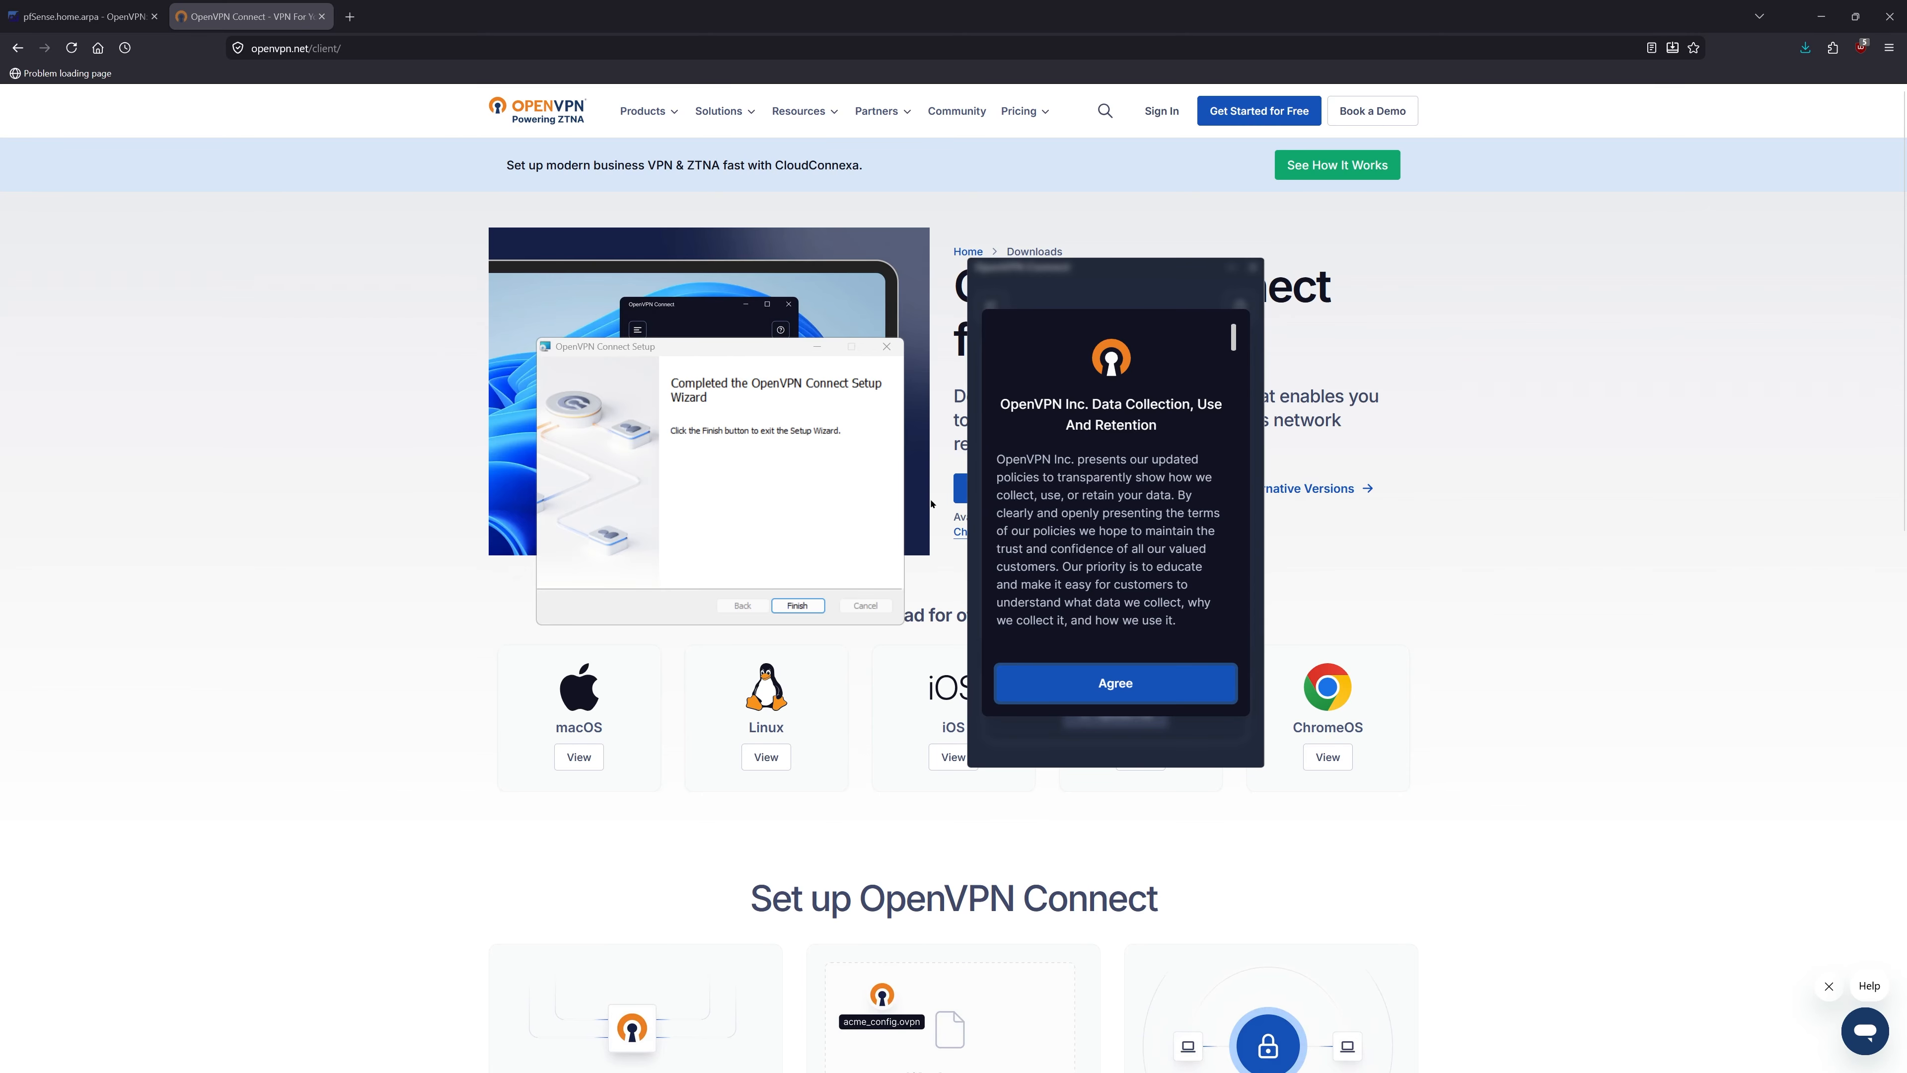
pyautogui.click(806, 611)
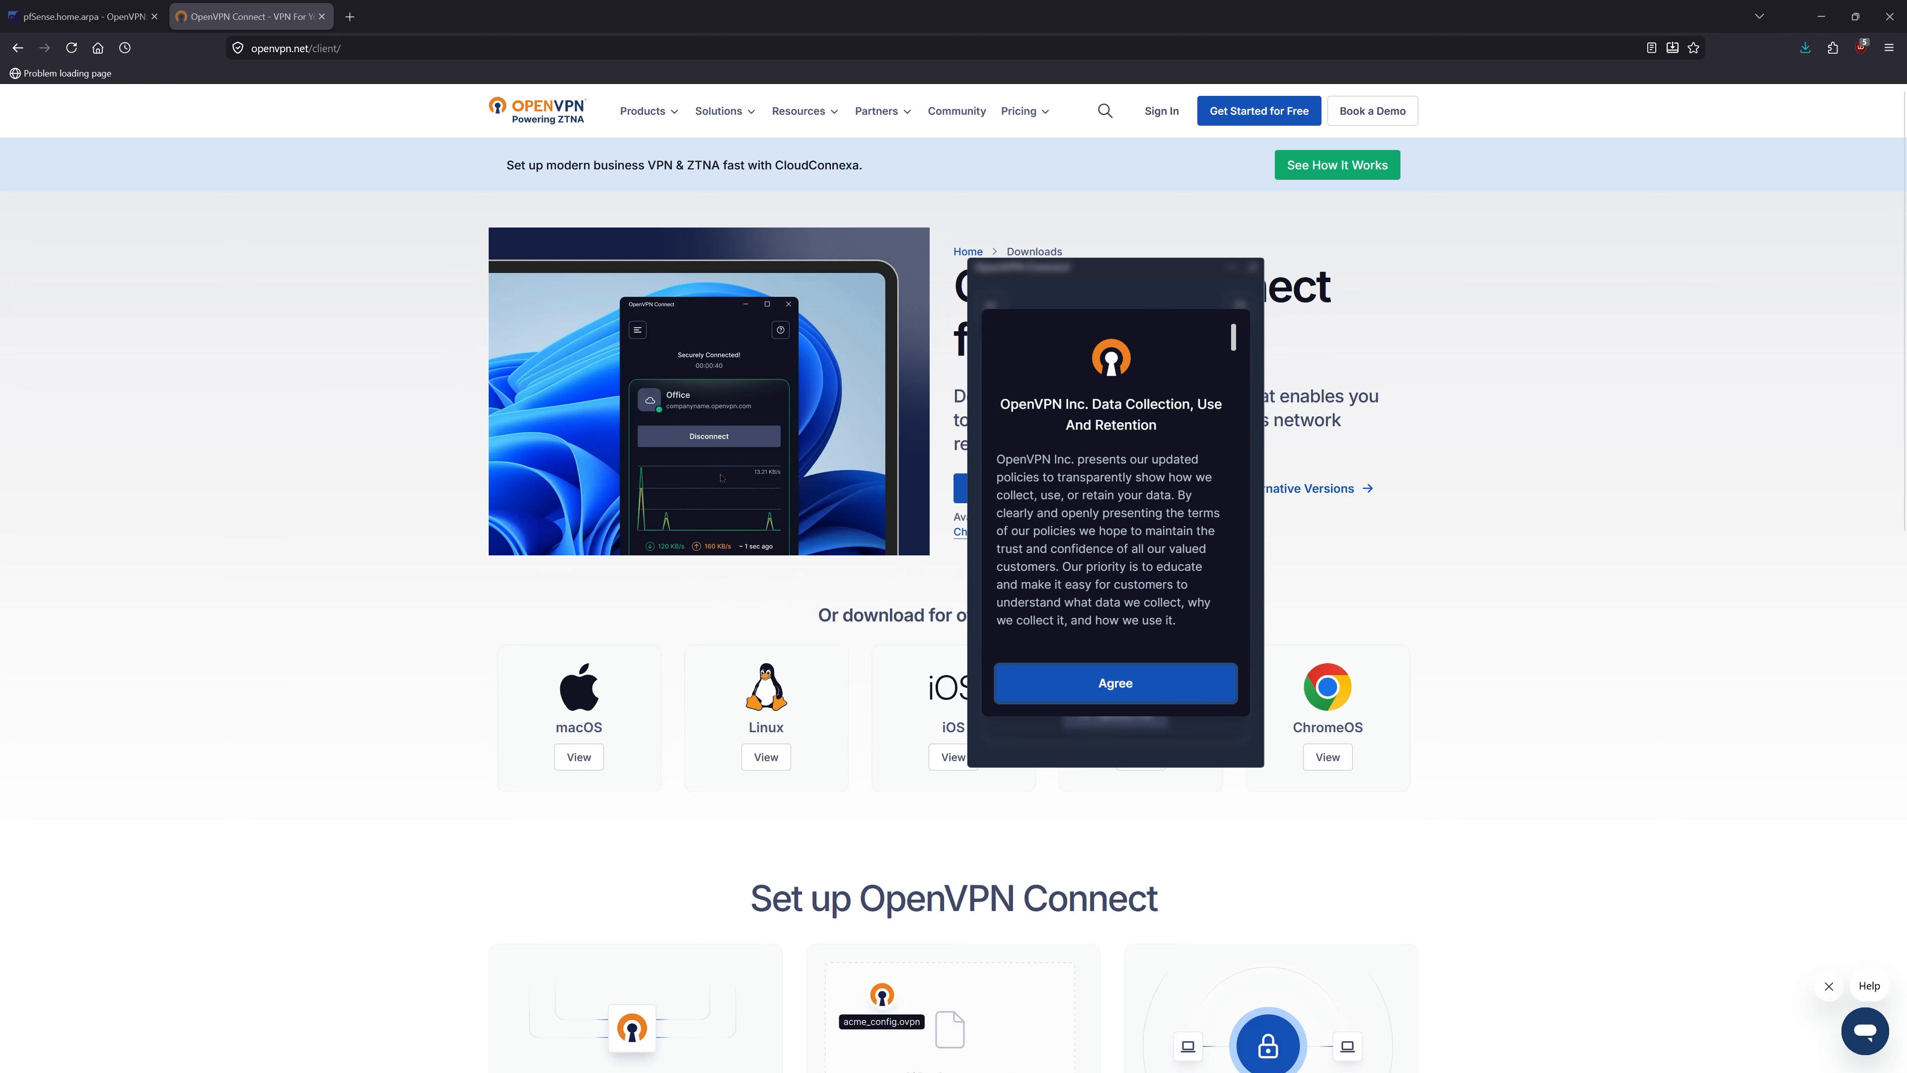
# - Minimize the browser and VMware Workstation windows and agree to OpenVPN Connect's data collection, use and retention policy
pyautogui.click(1820, 15)
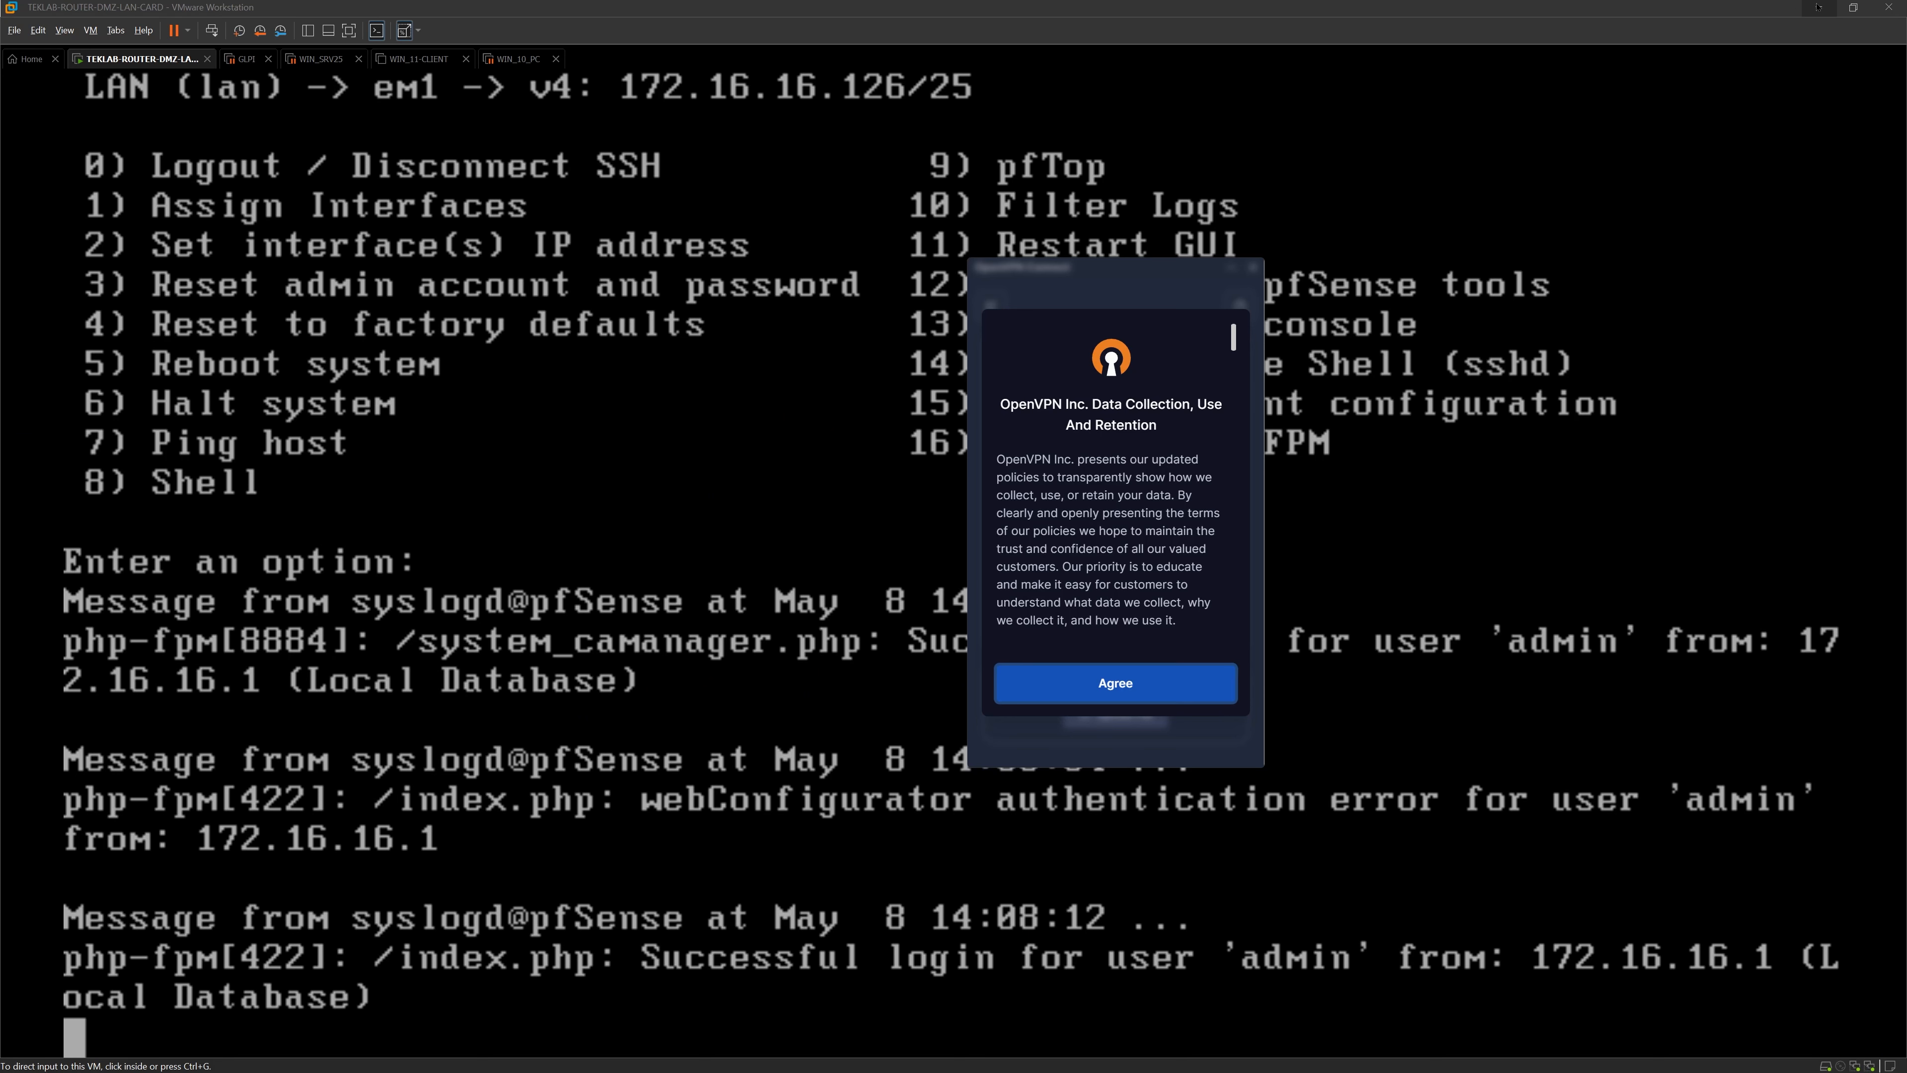
pyautogui.click(1817, 7)
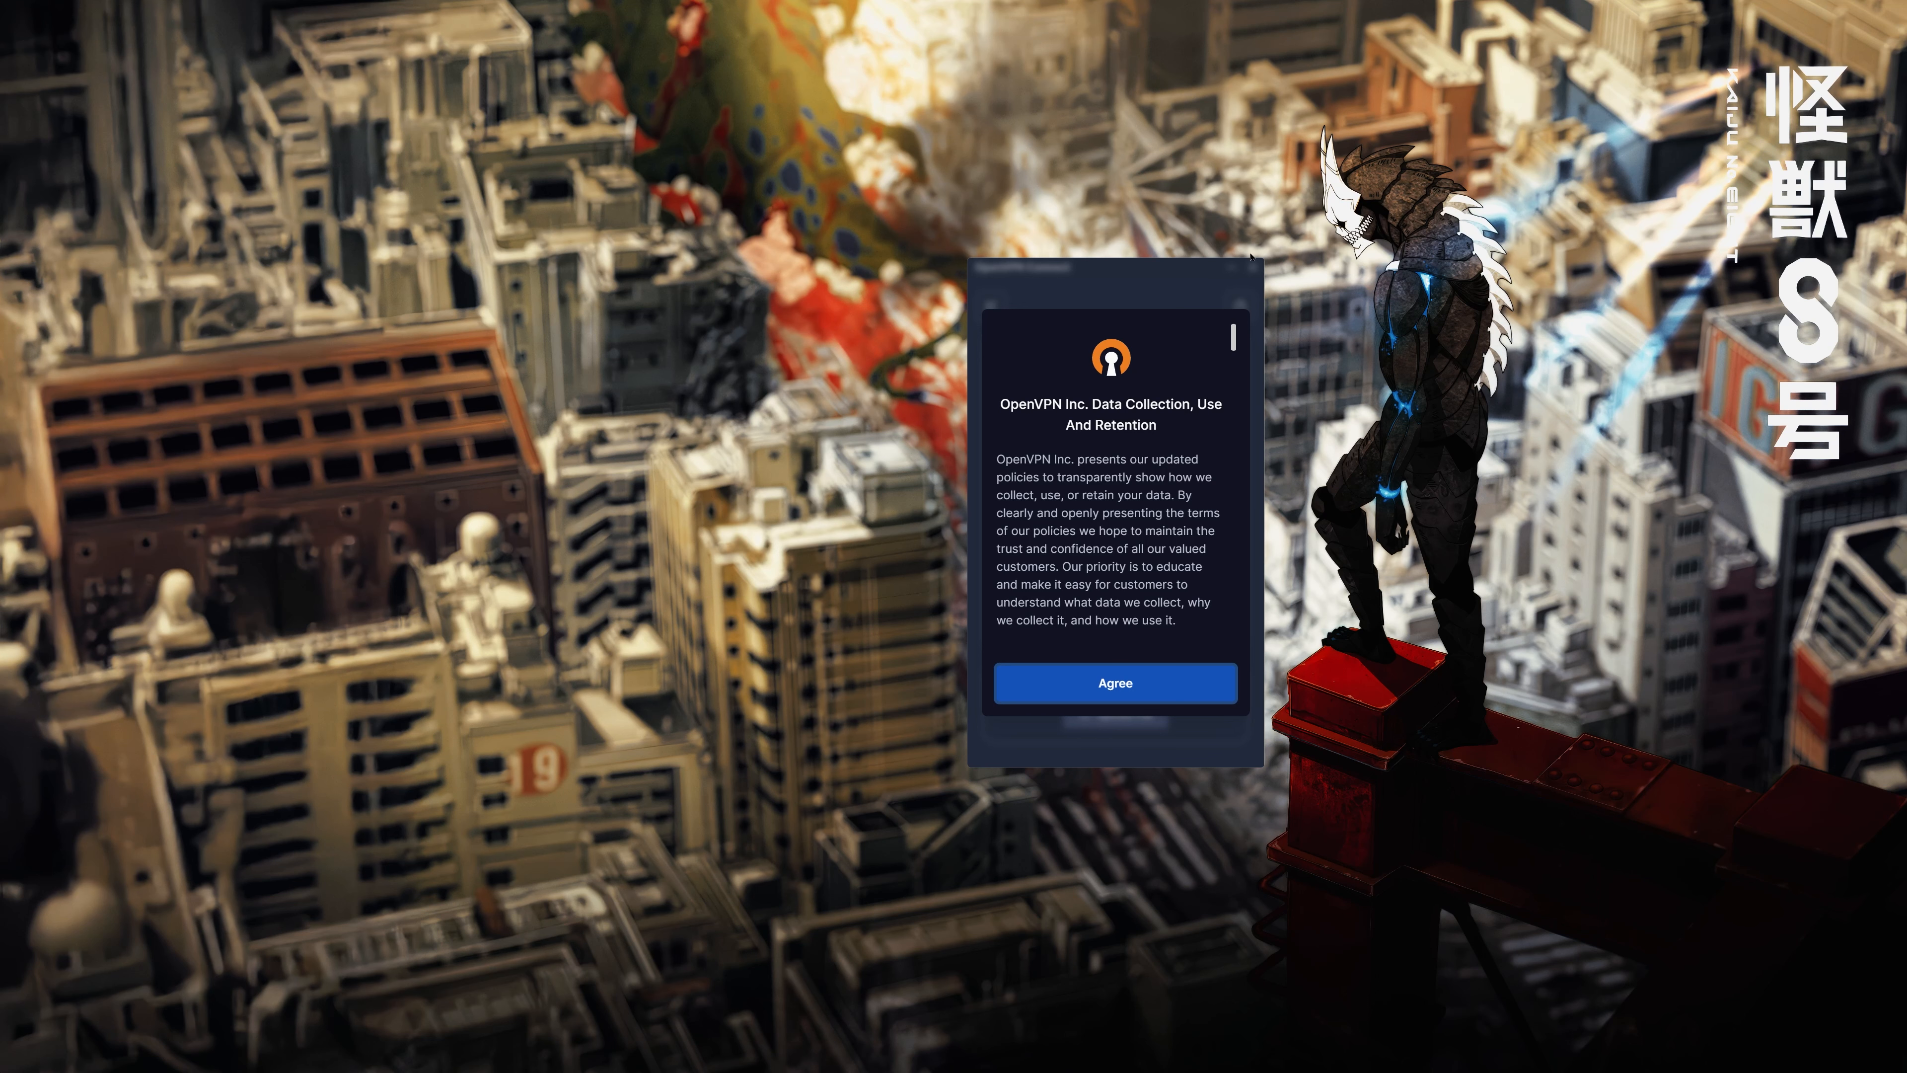
pyautogui.moveTo(1096, 277); pyautogui.dragTo(705, 233)
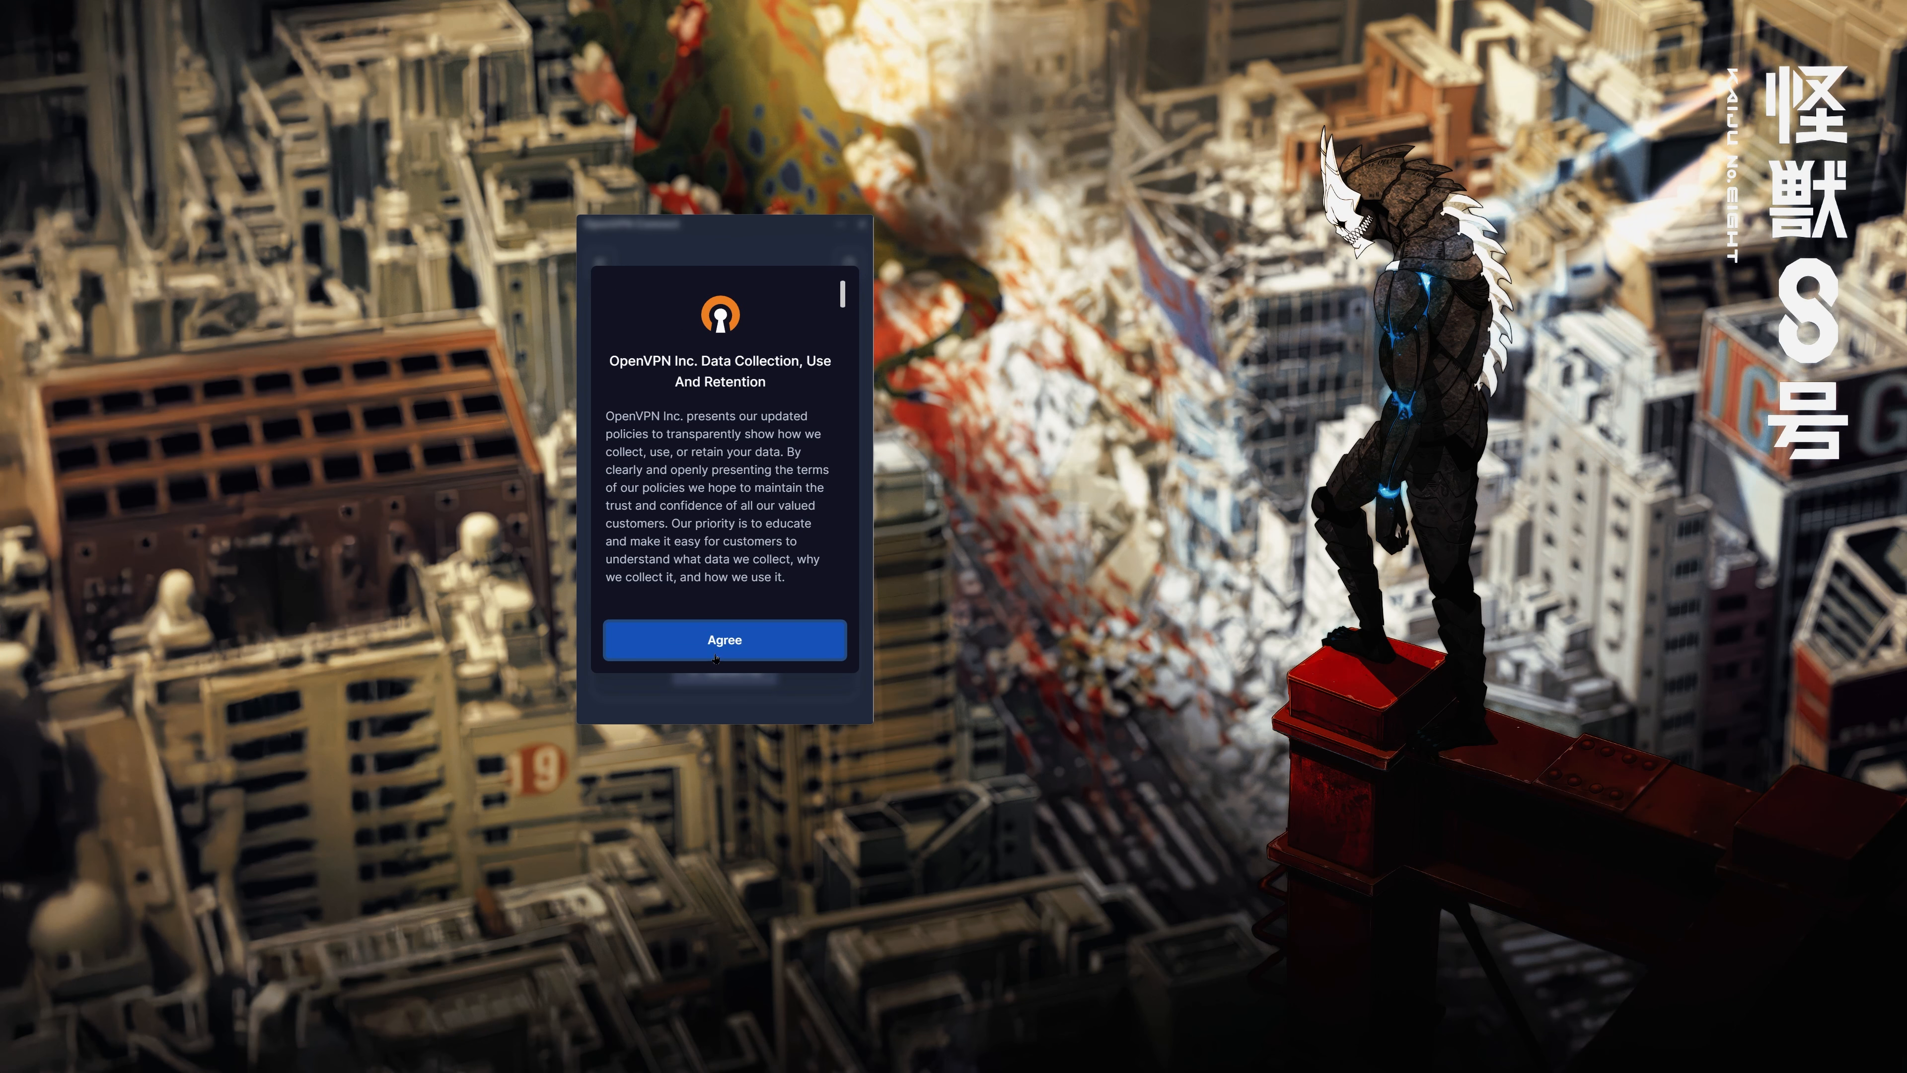
pyautogui.scroll(-10, 805, 461)
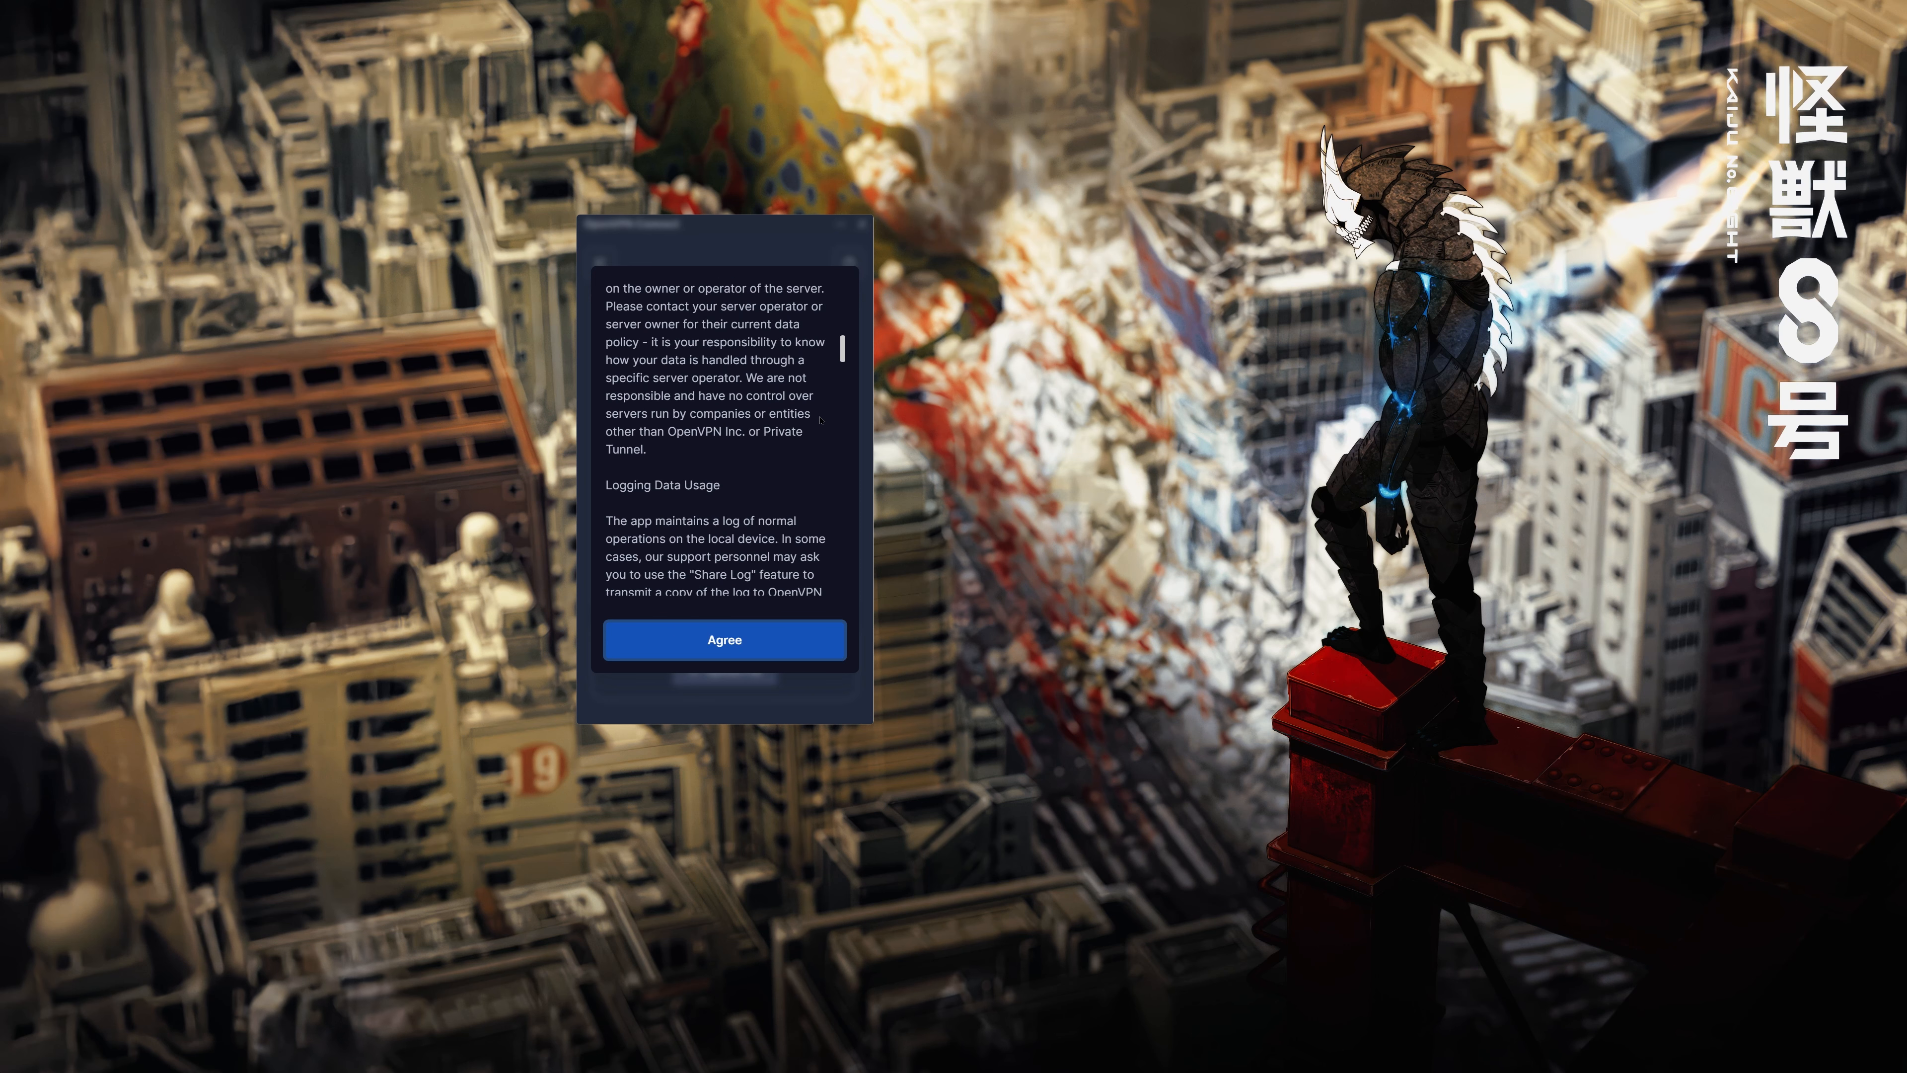
pyautogui.scroll(-8, 820, 421)
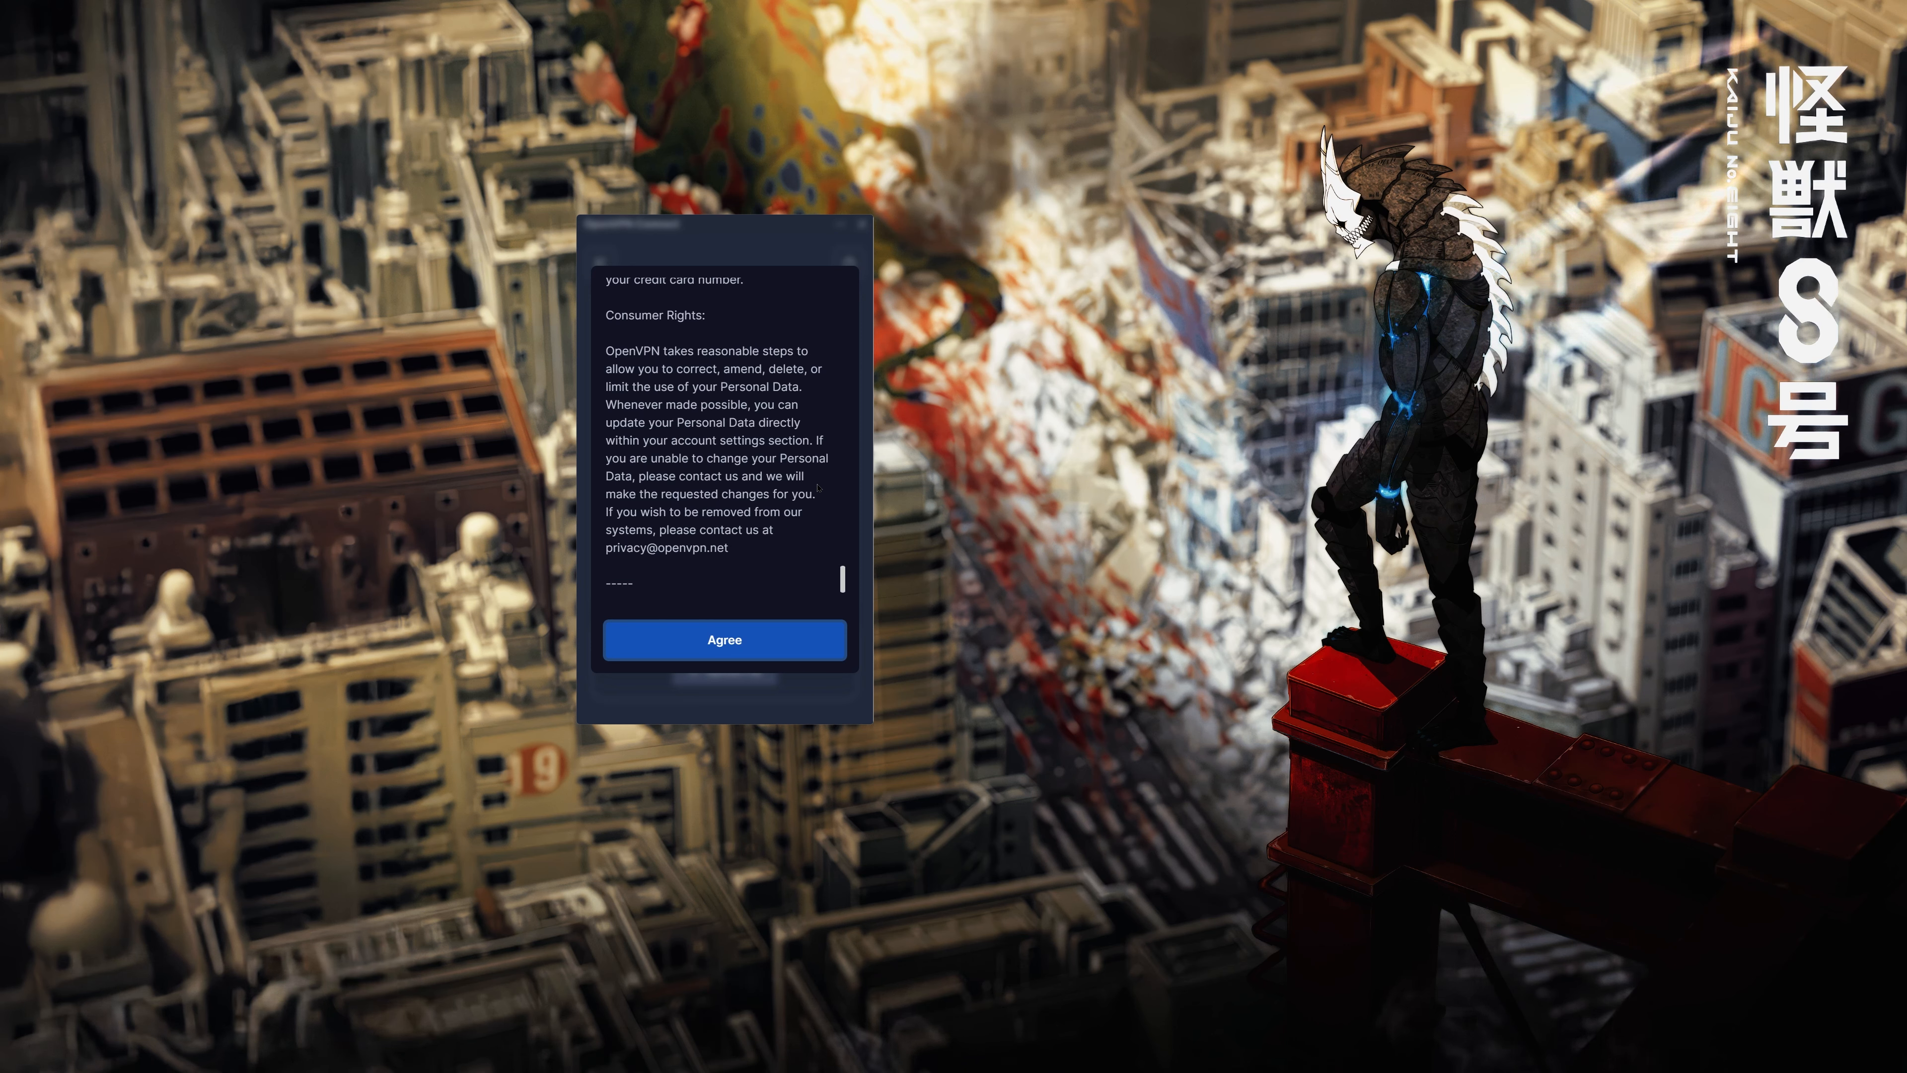
pyautogui.click(688, 657)
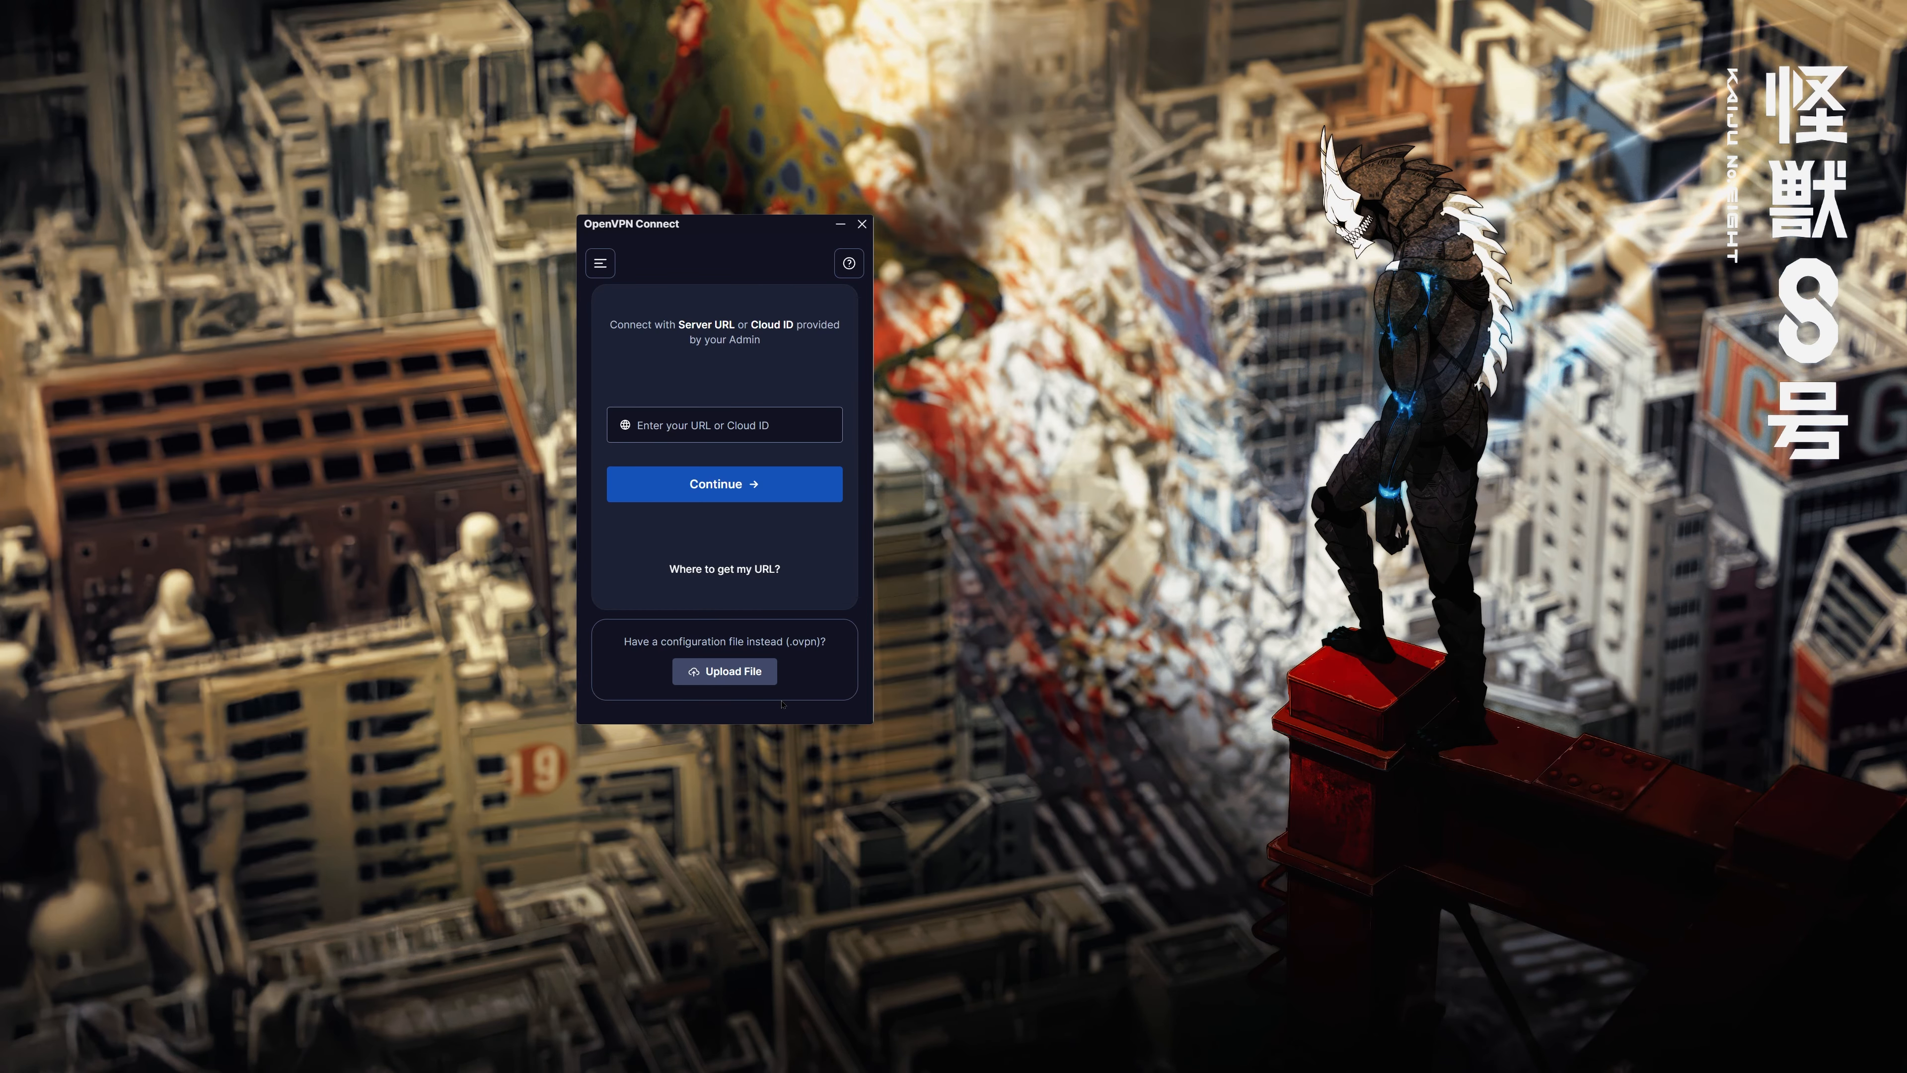
# - Import the profile pfSense-UDP4-1194-vpnuser-config.ovpn from the Desktop into OpenVPN Connect
pyautogui.click(728, 671)
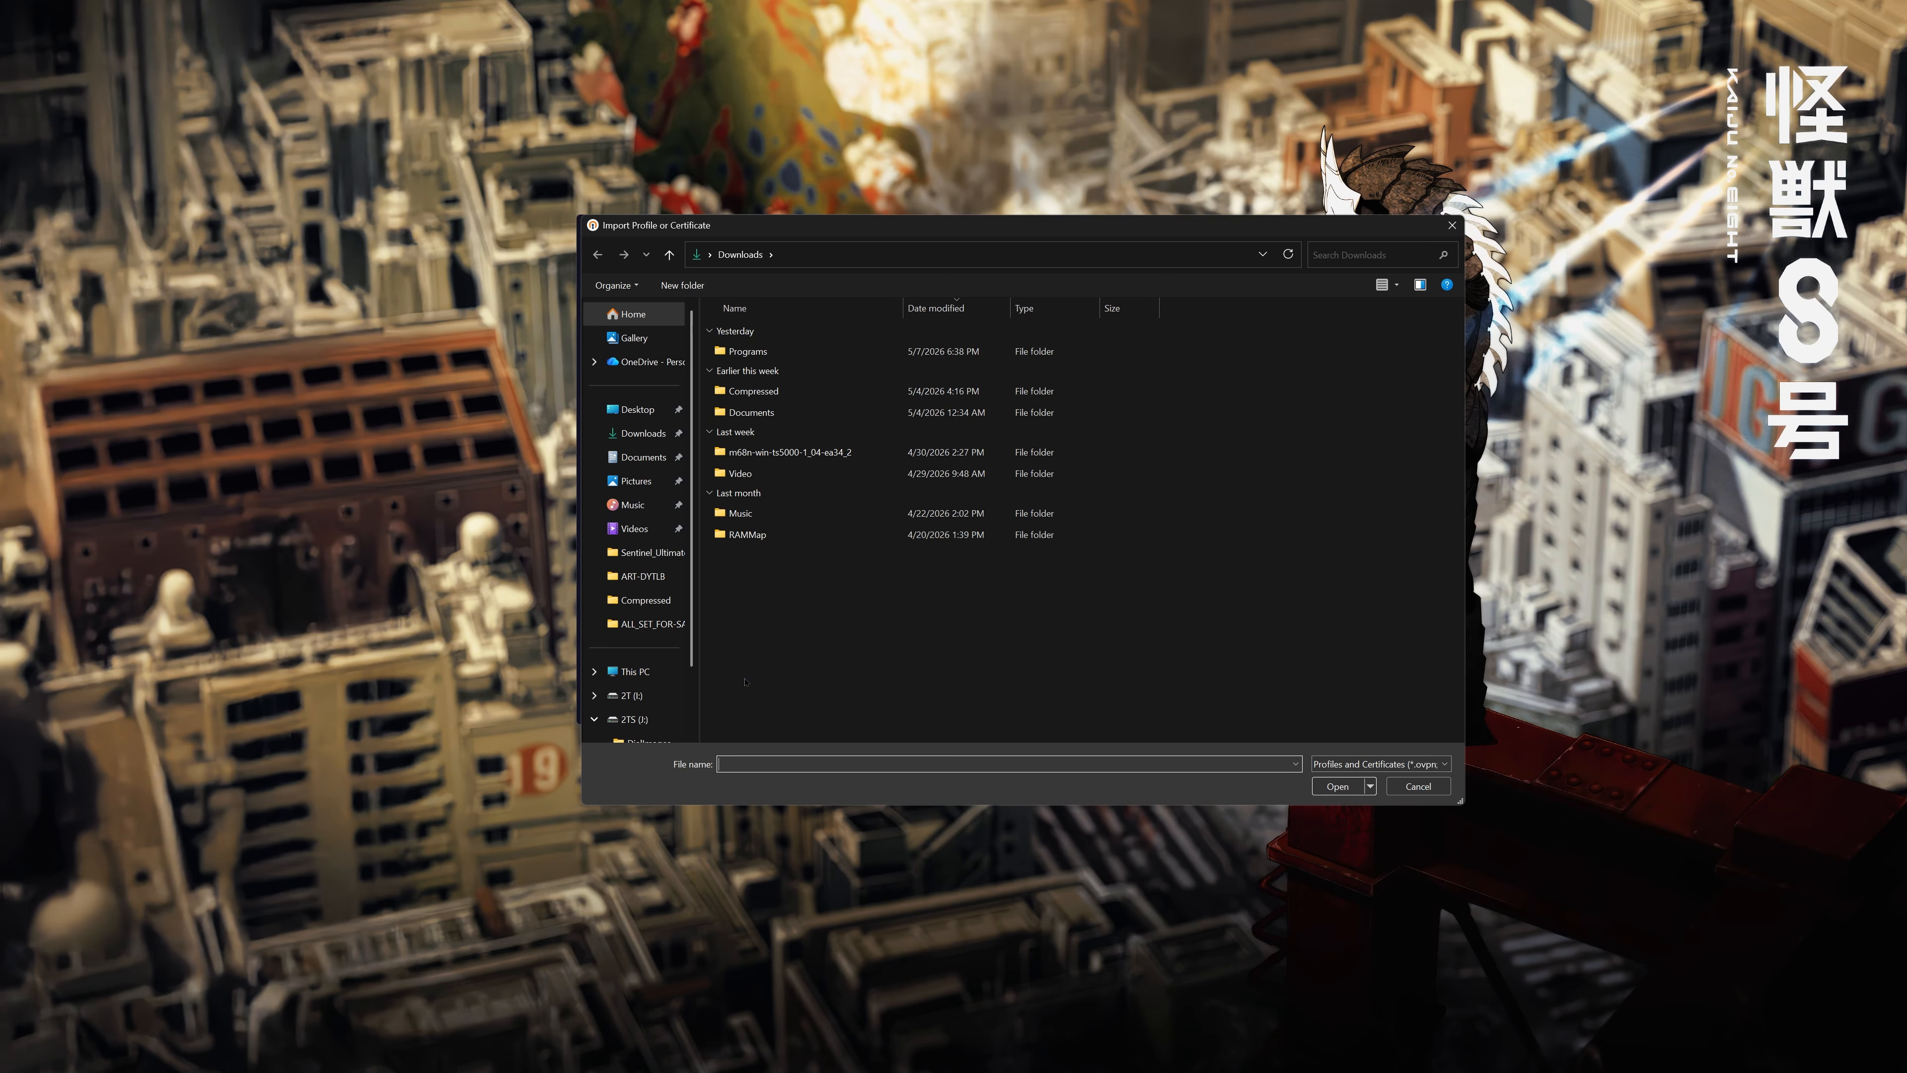
pyautogui.click(640, 410)
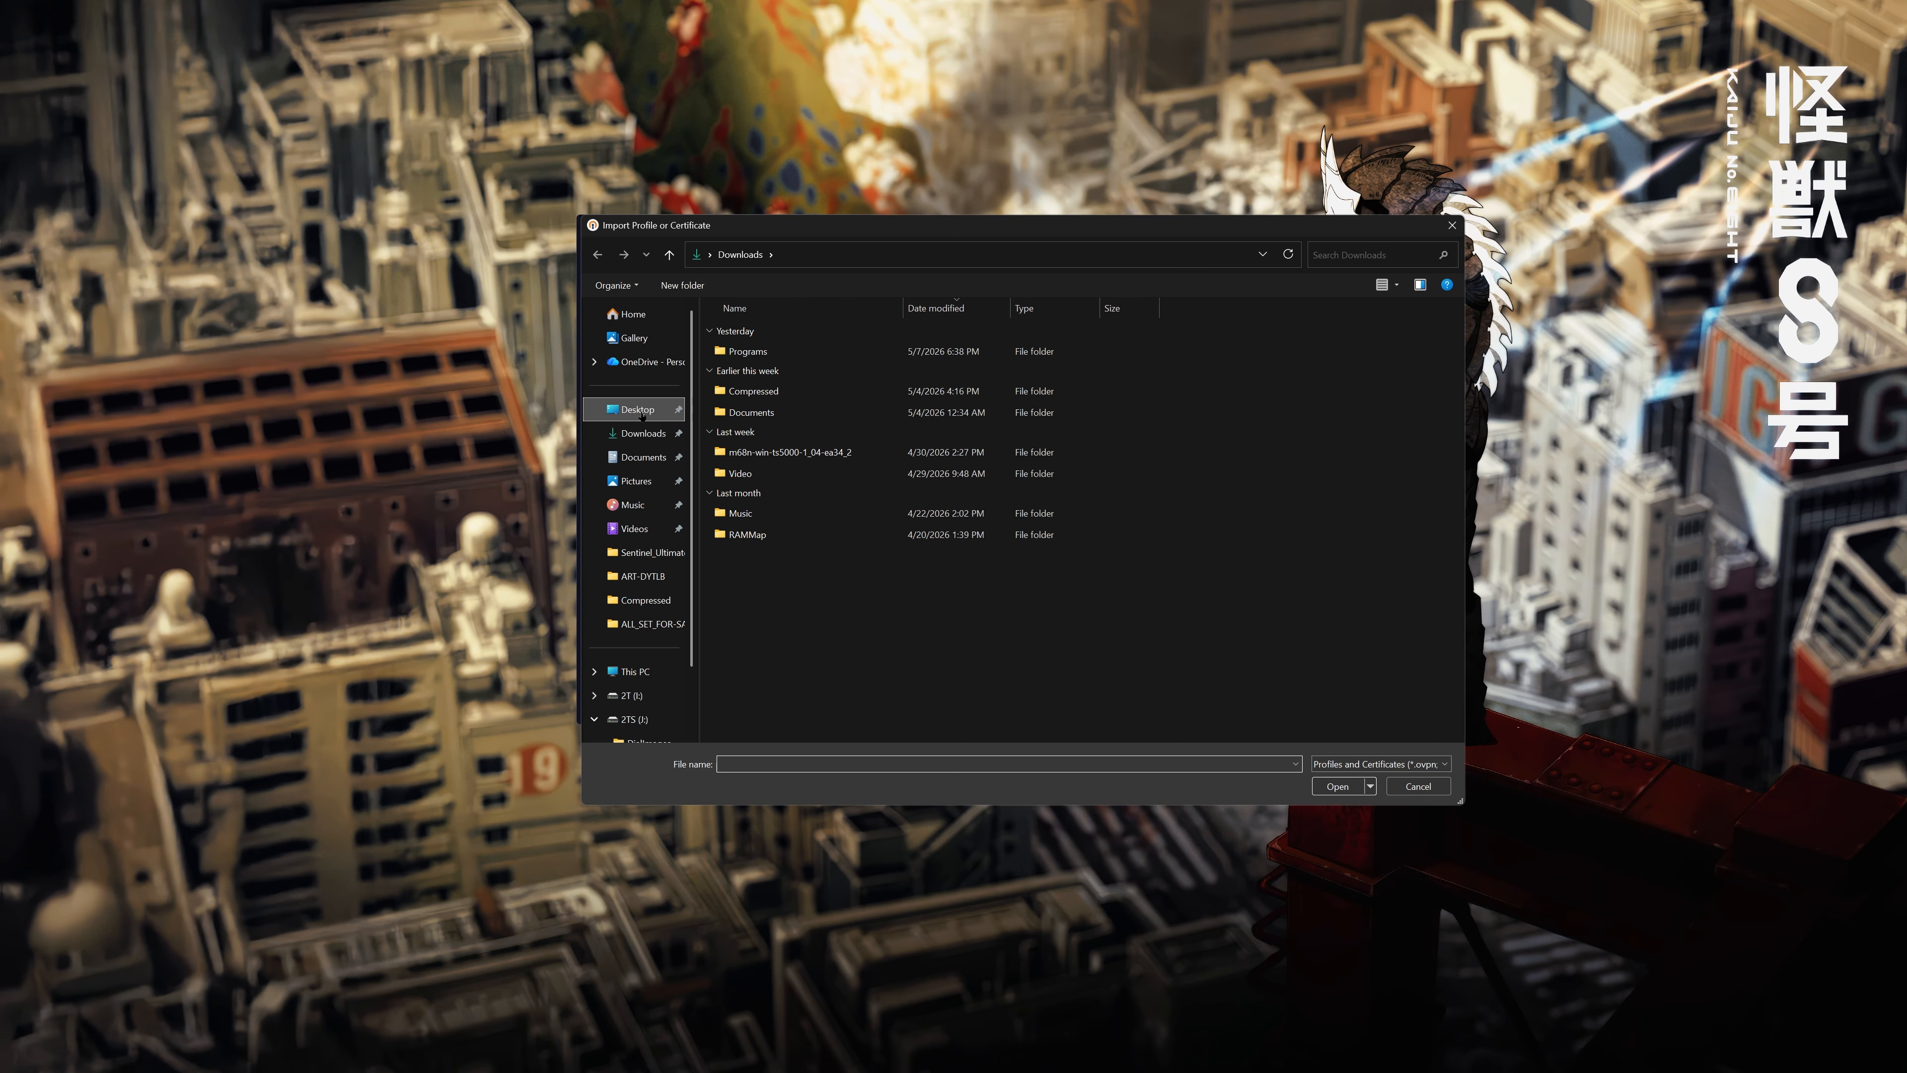
pyautogui.click(752, 432)
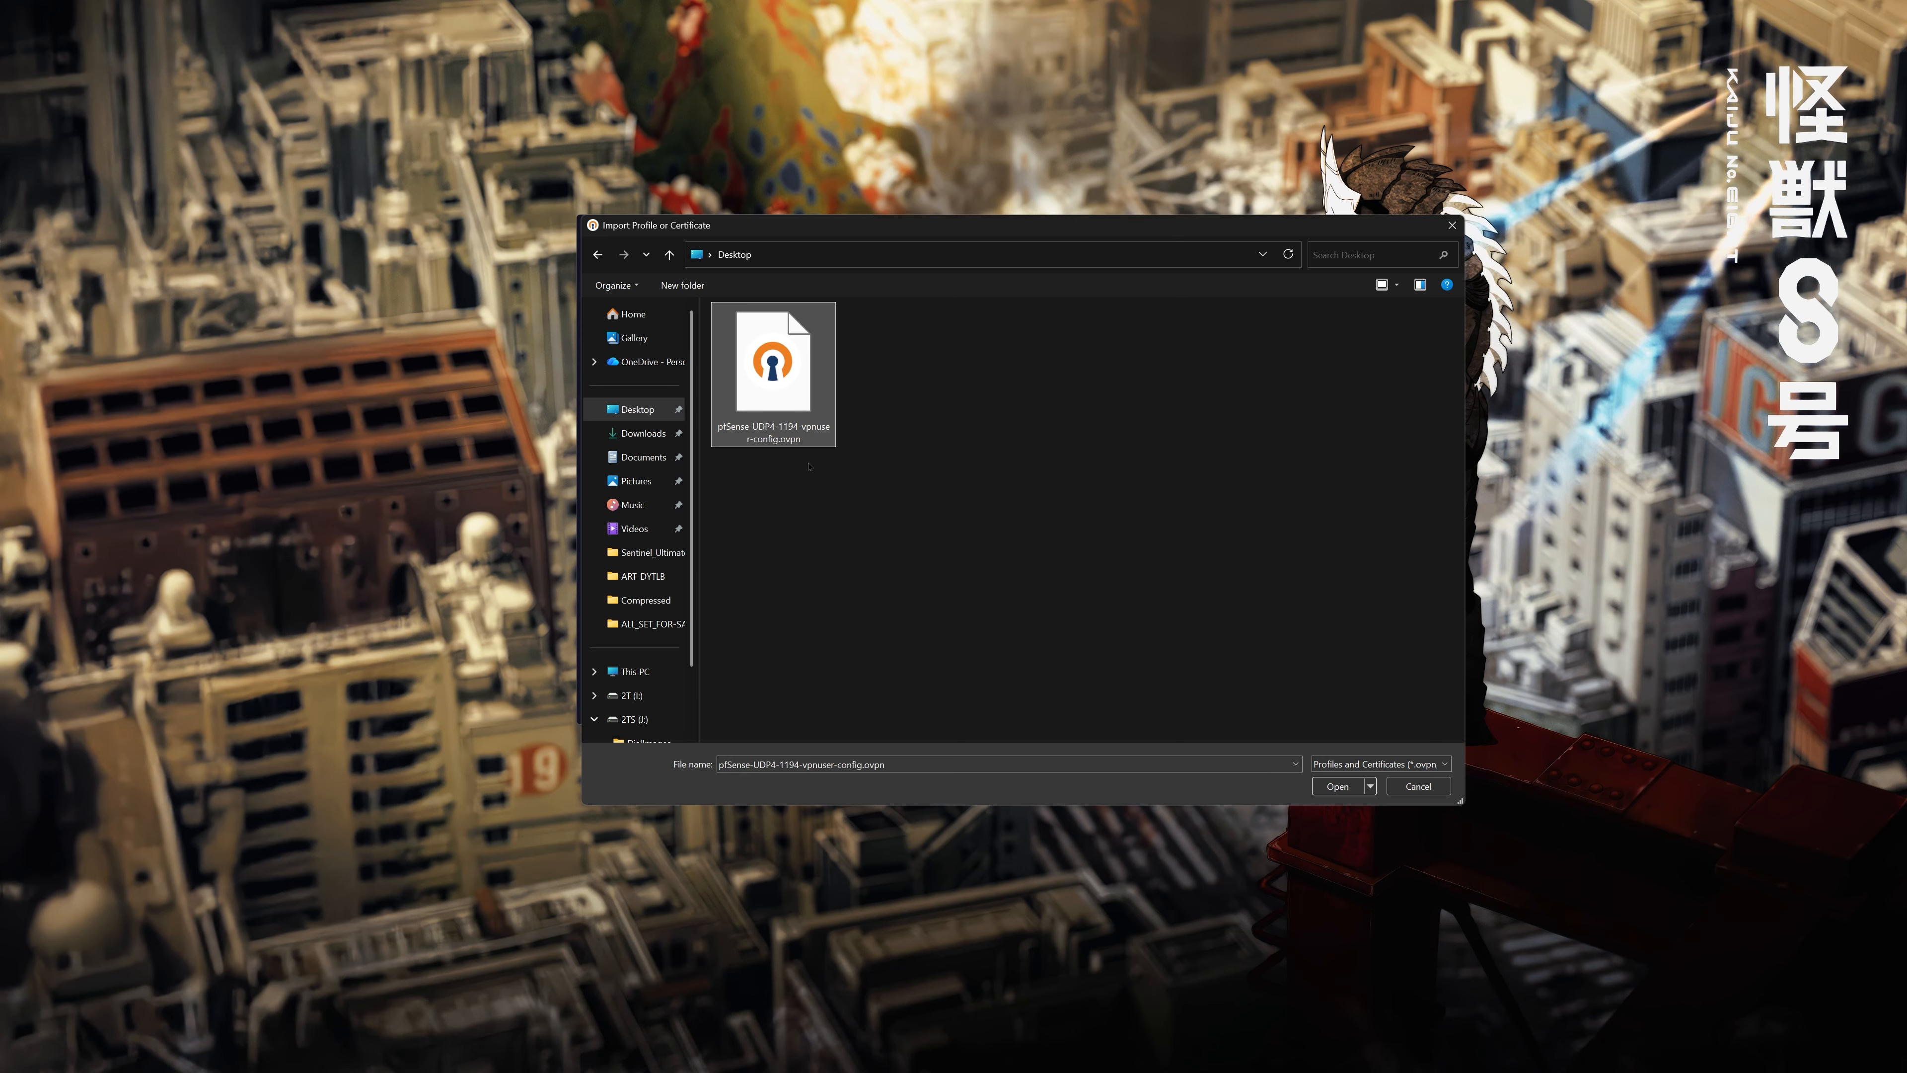
pyautogui.click(1332, 788)
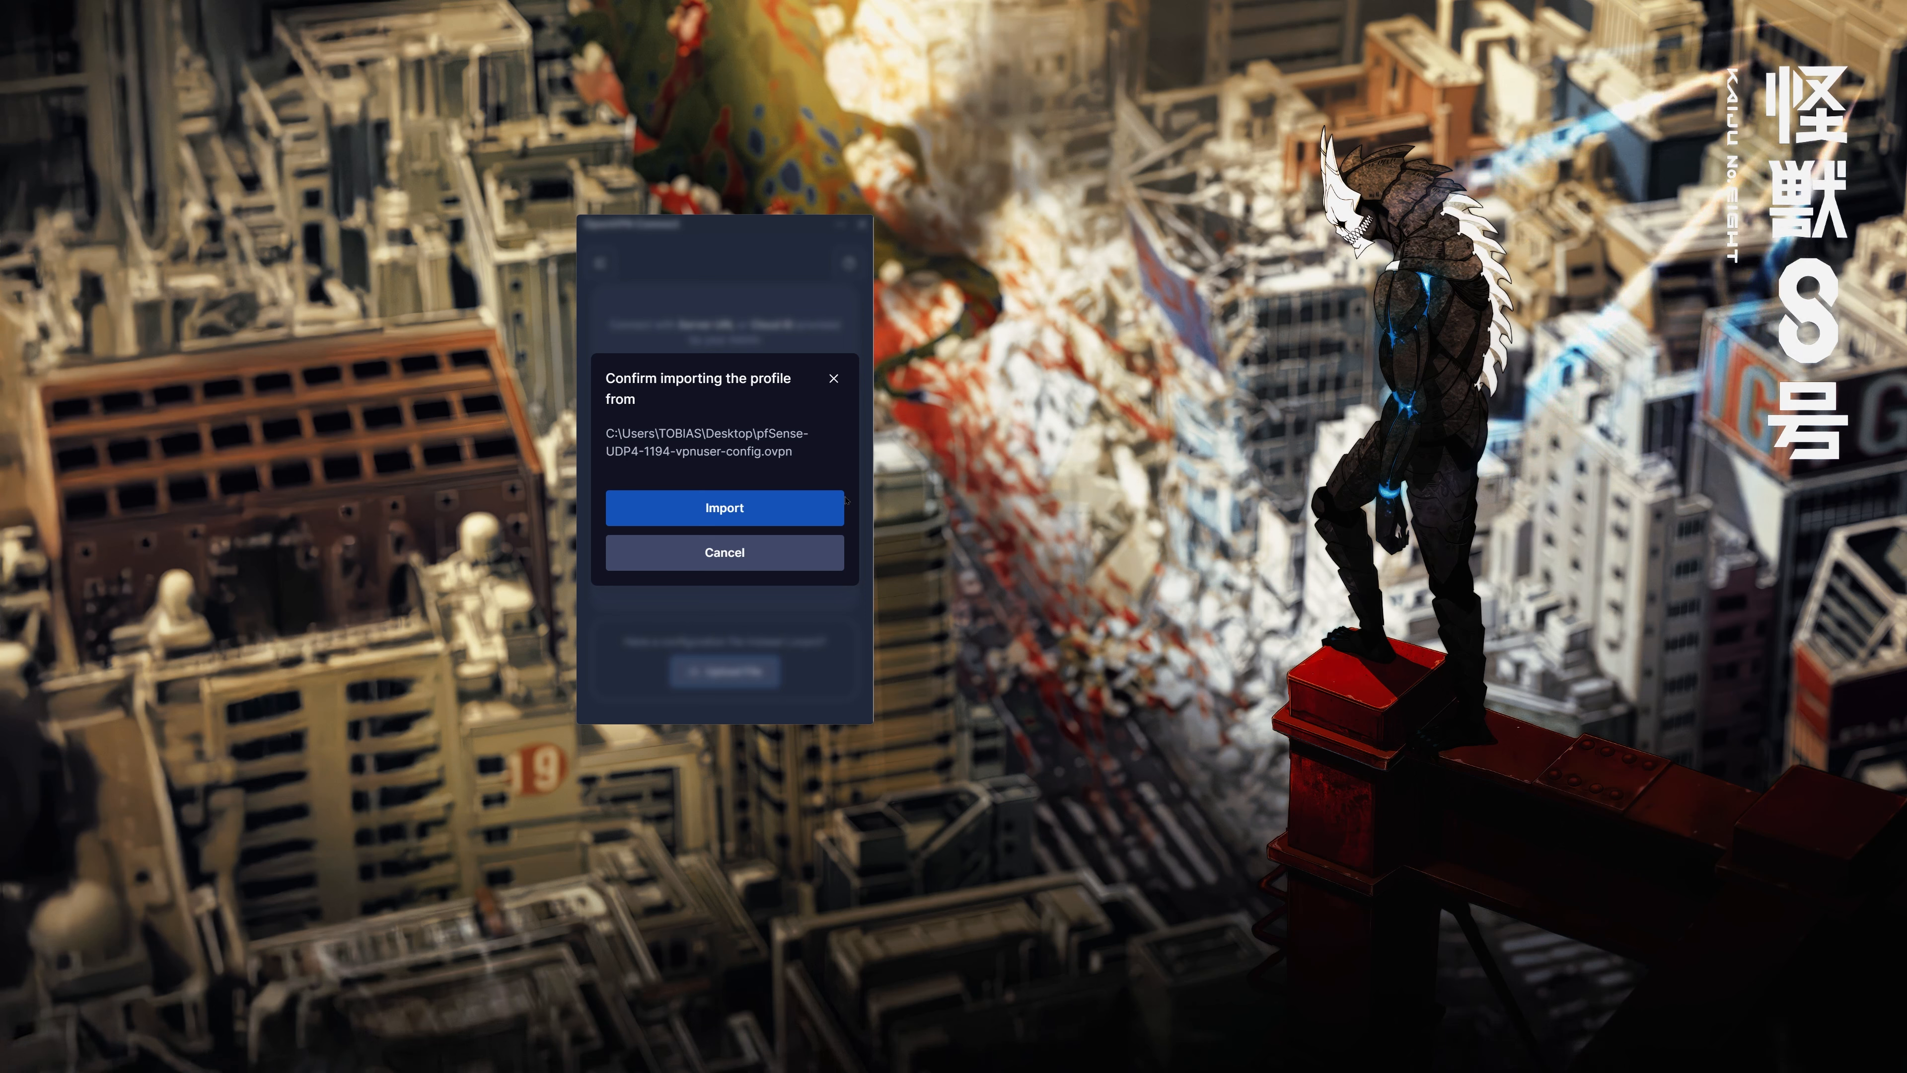
pyautogui.click(736, 516)
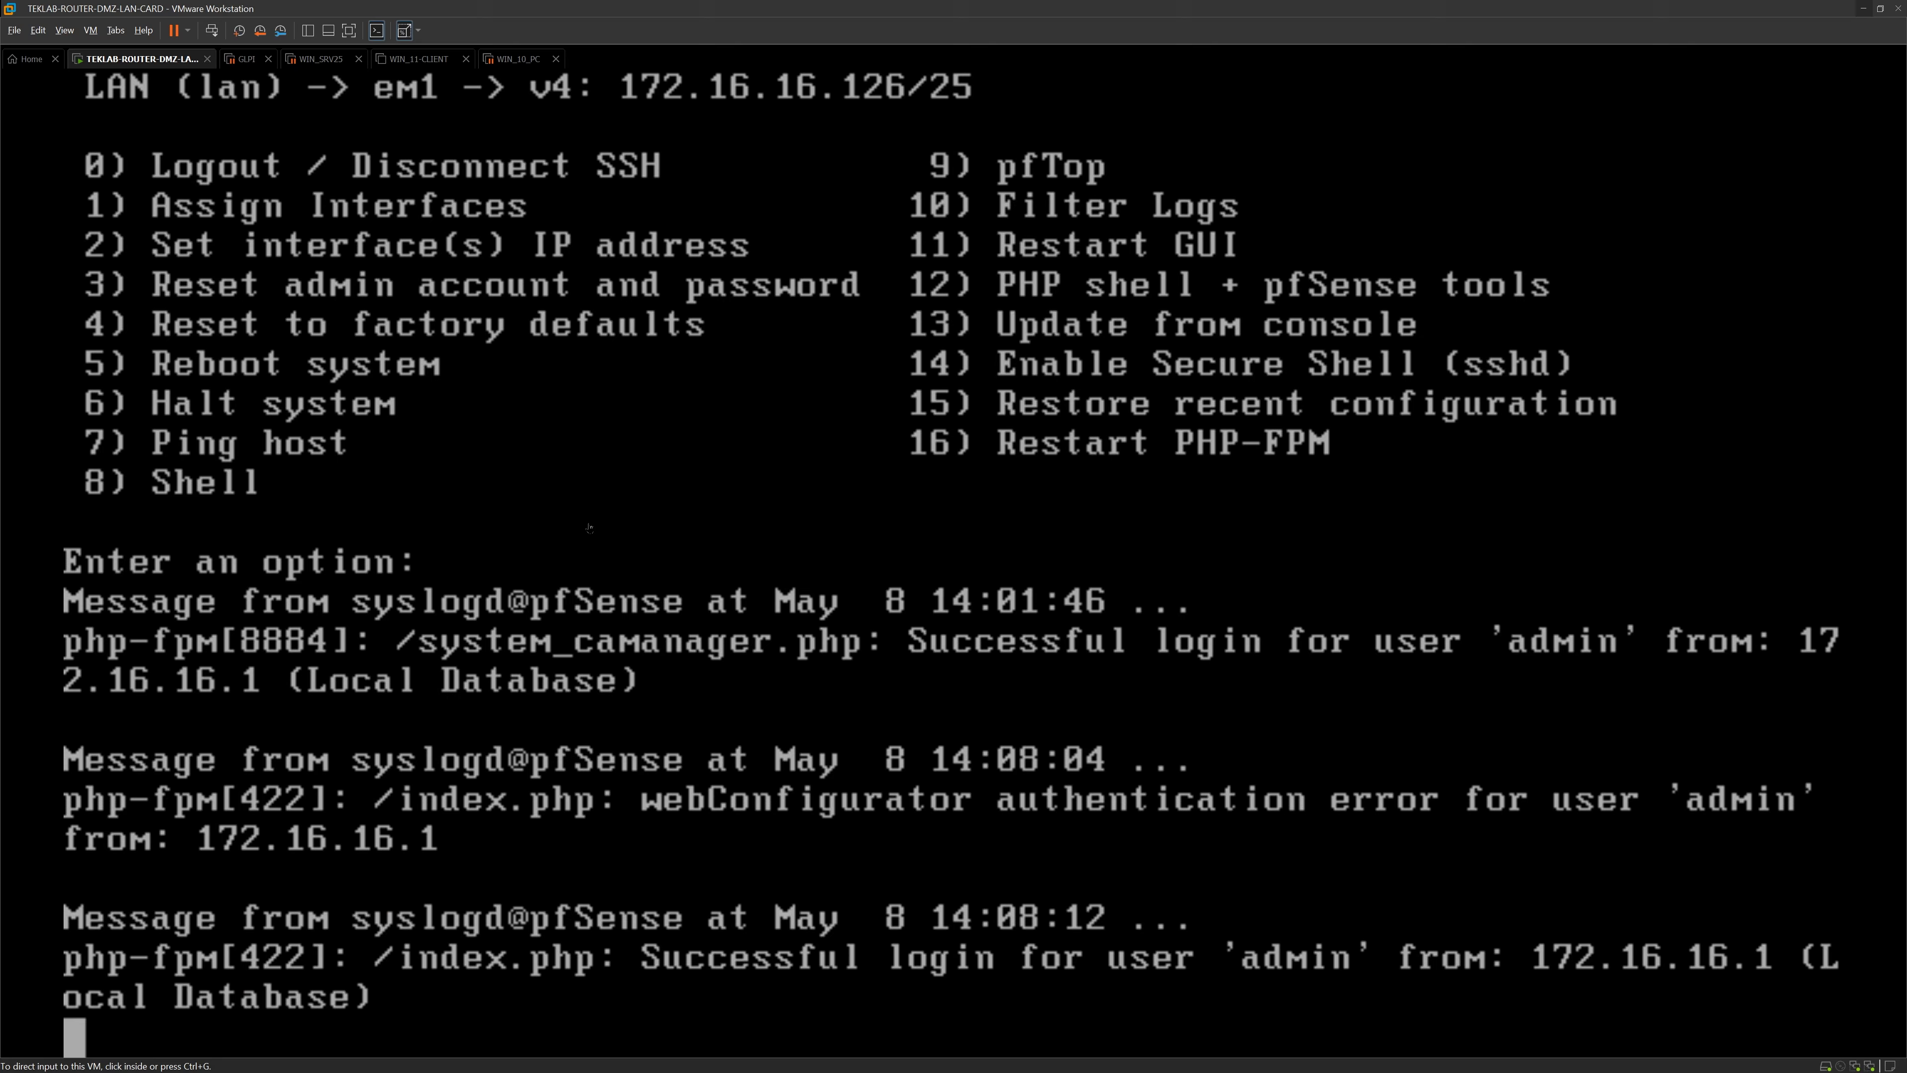
# - Refresh the pfSense console menu in VMware Workstation to check the WAN address, and return to OpenVPN Connect
pyautogui.click(1108, 340)
pyautogui.press('Return')
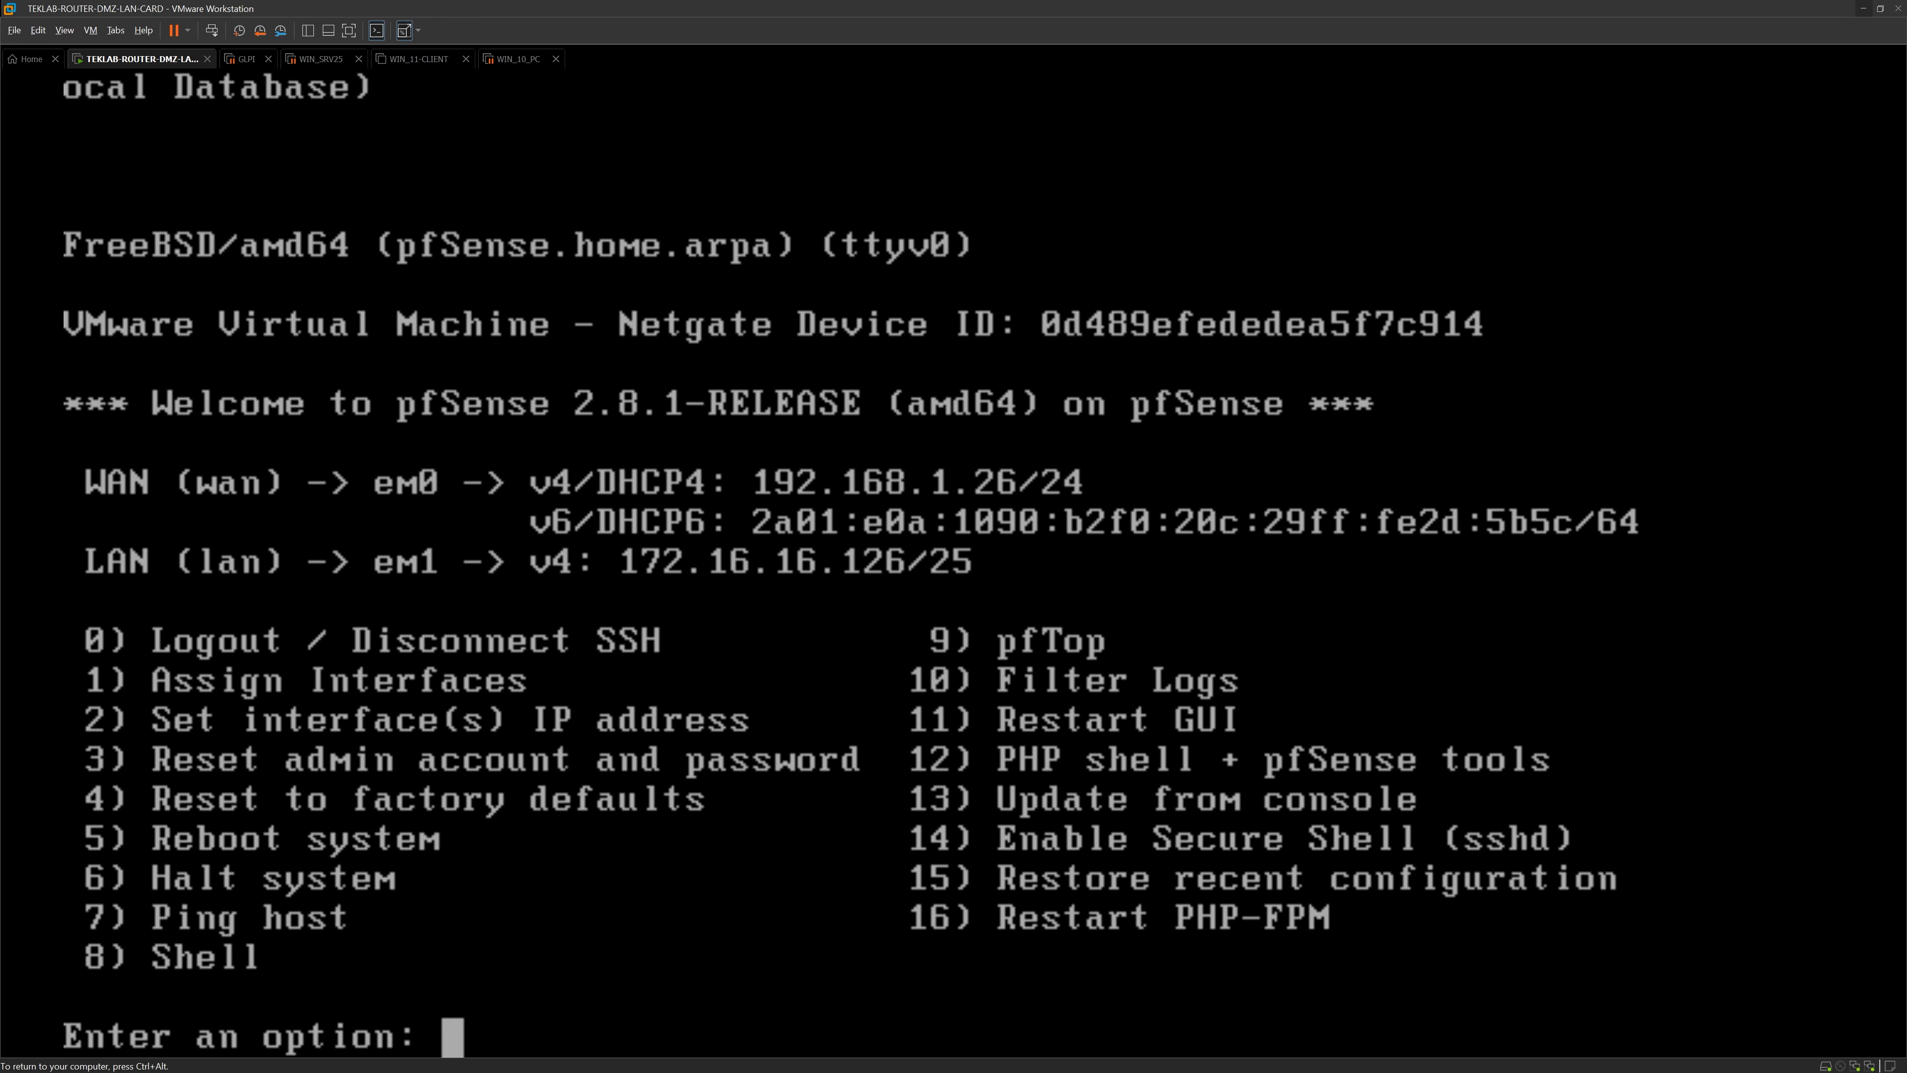
pyautogui.hotkey('ctrl', 'alt')
pyautogui.click(1866, 9)
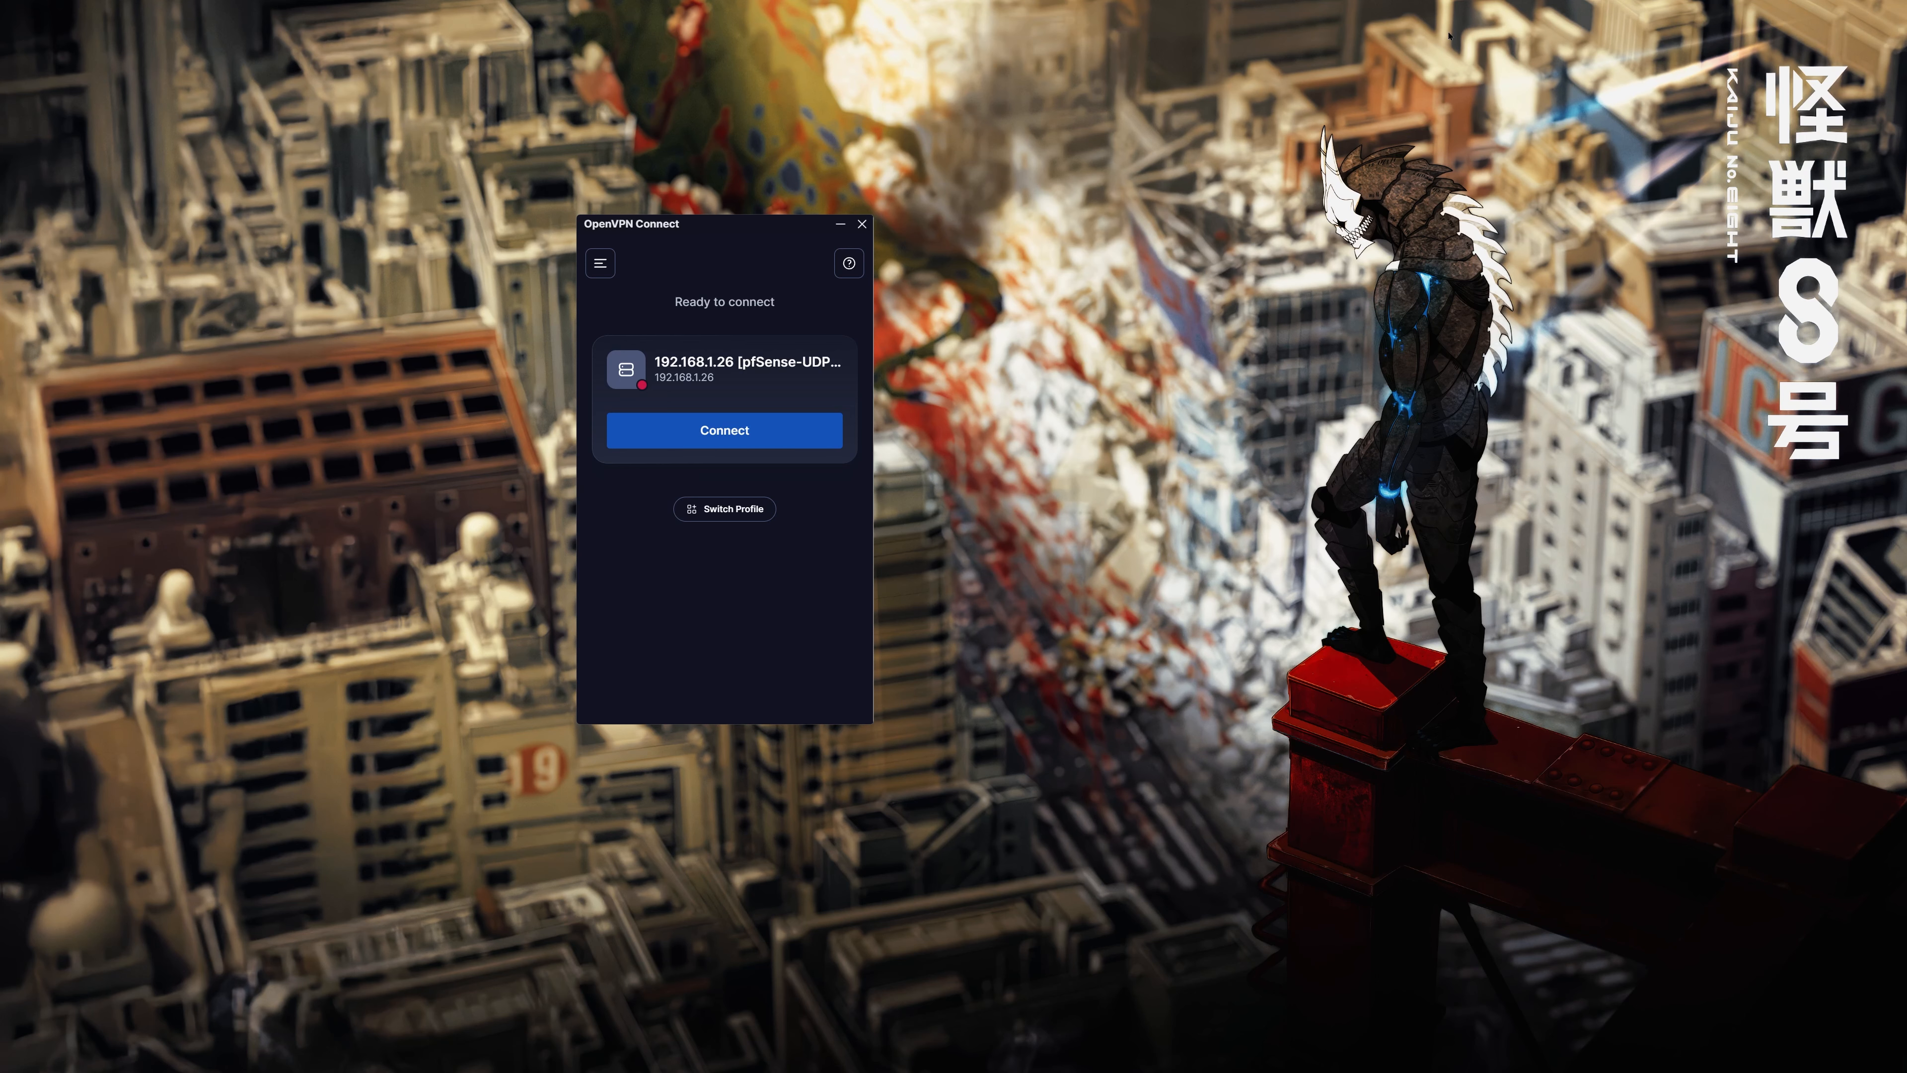
# - Start connecting with the imported pfSense profile and enter the username vpnuser and the account password
pyautogui.click(736, 429)
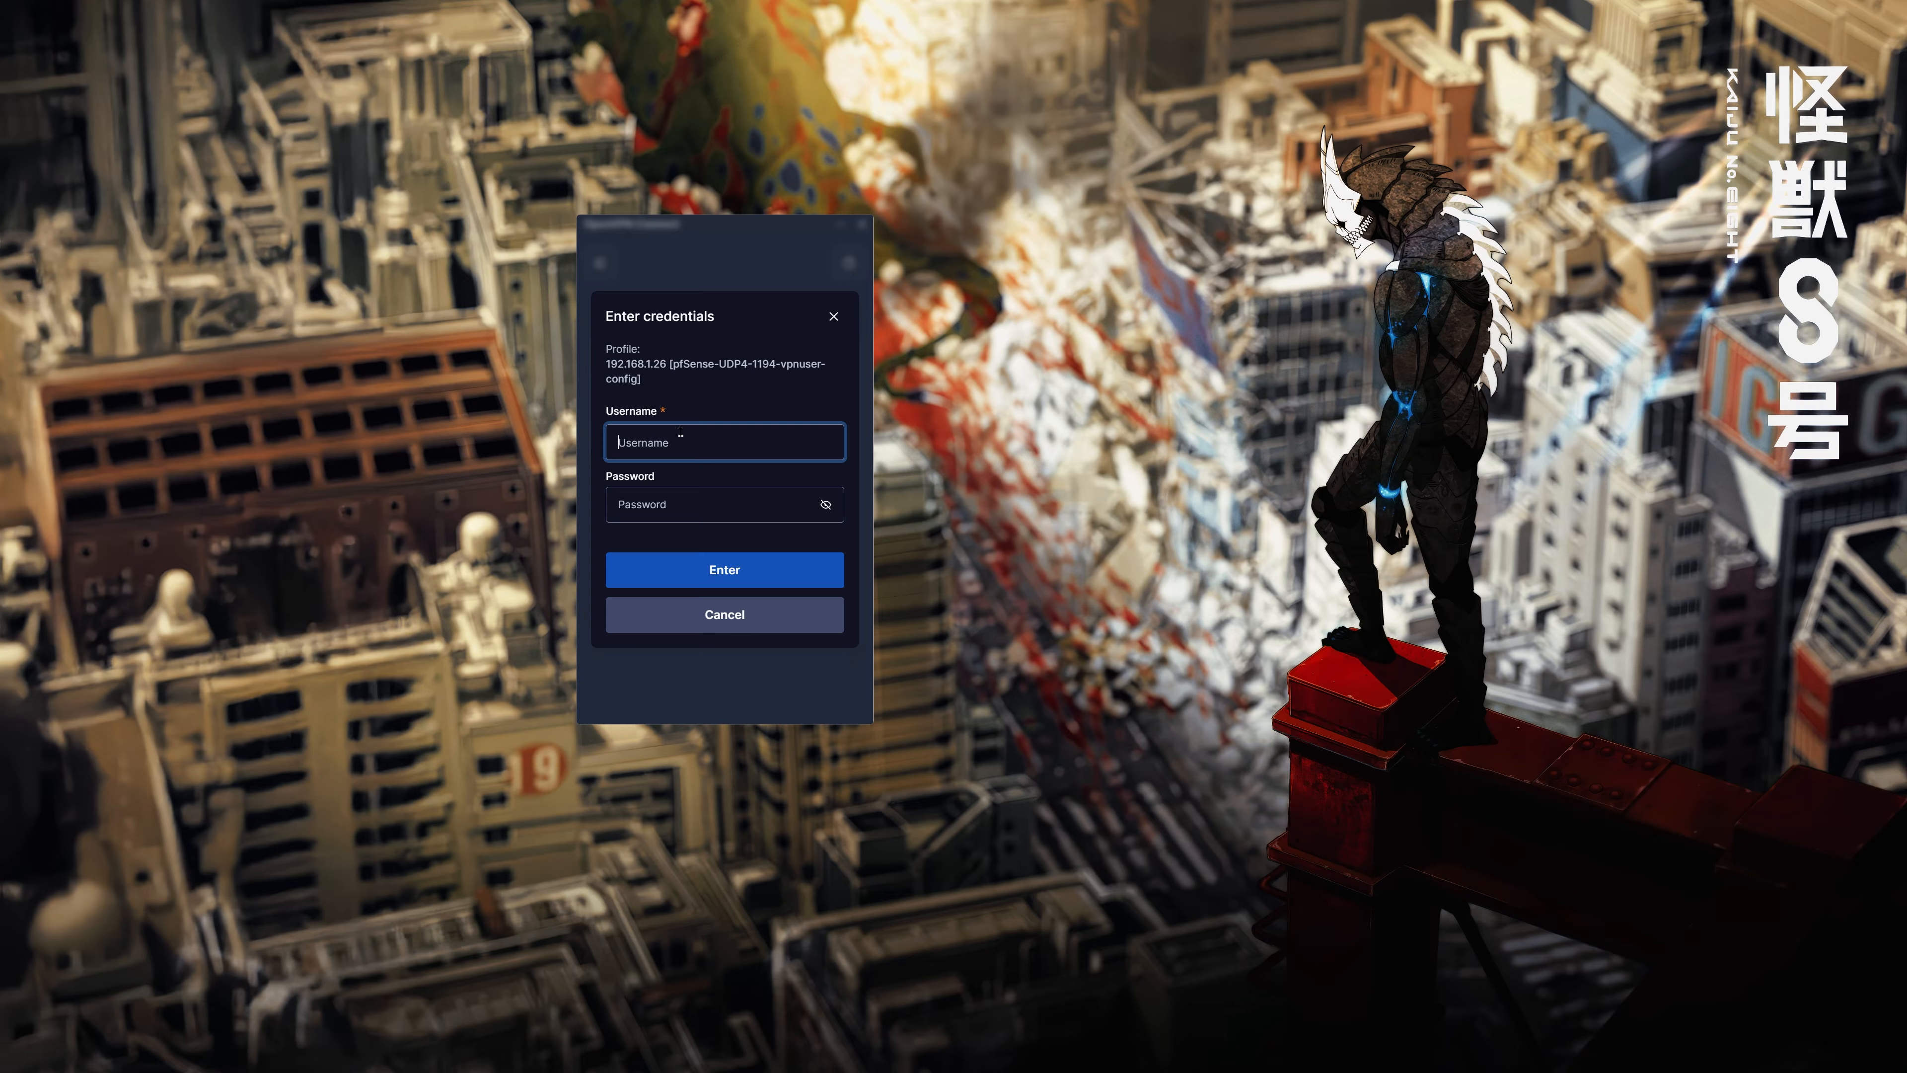
pyautogui.write('vpnuser')
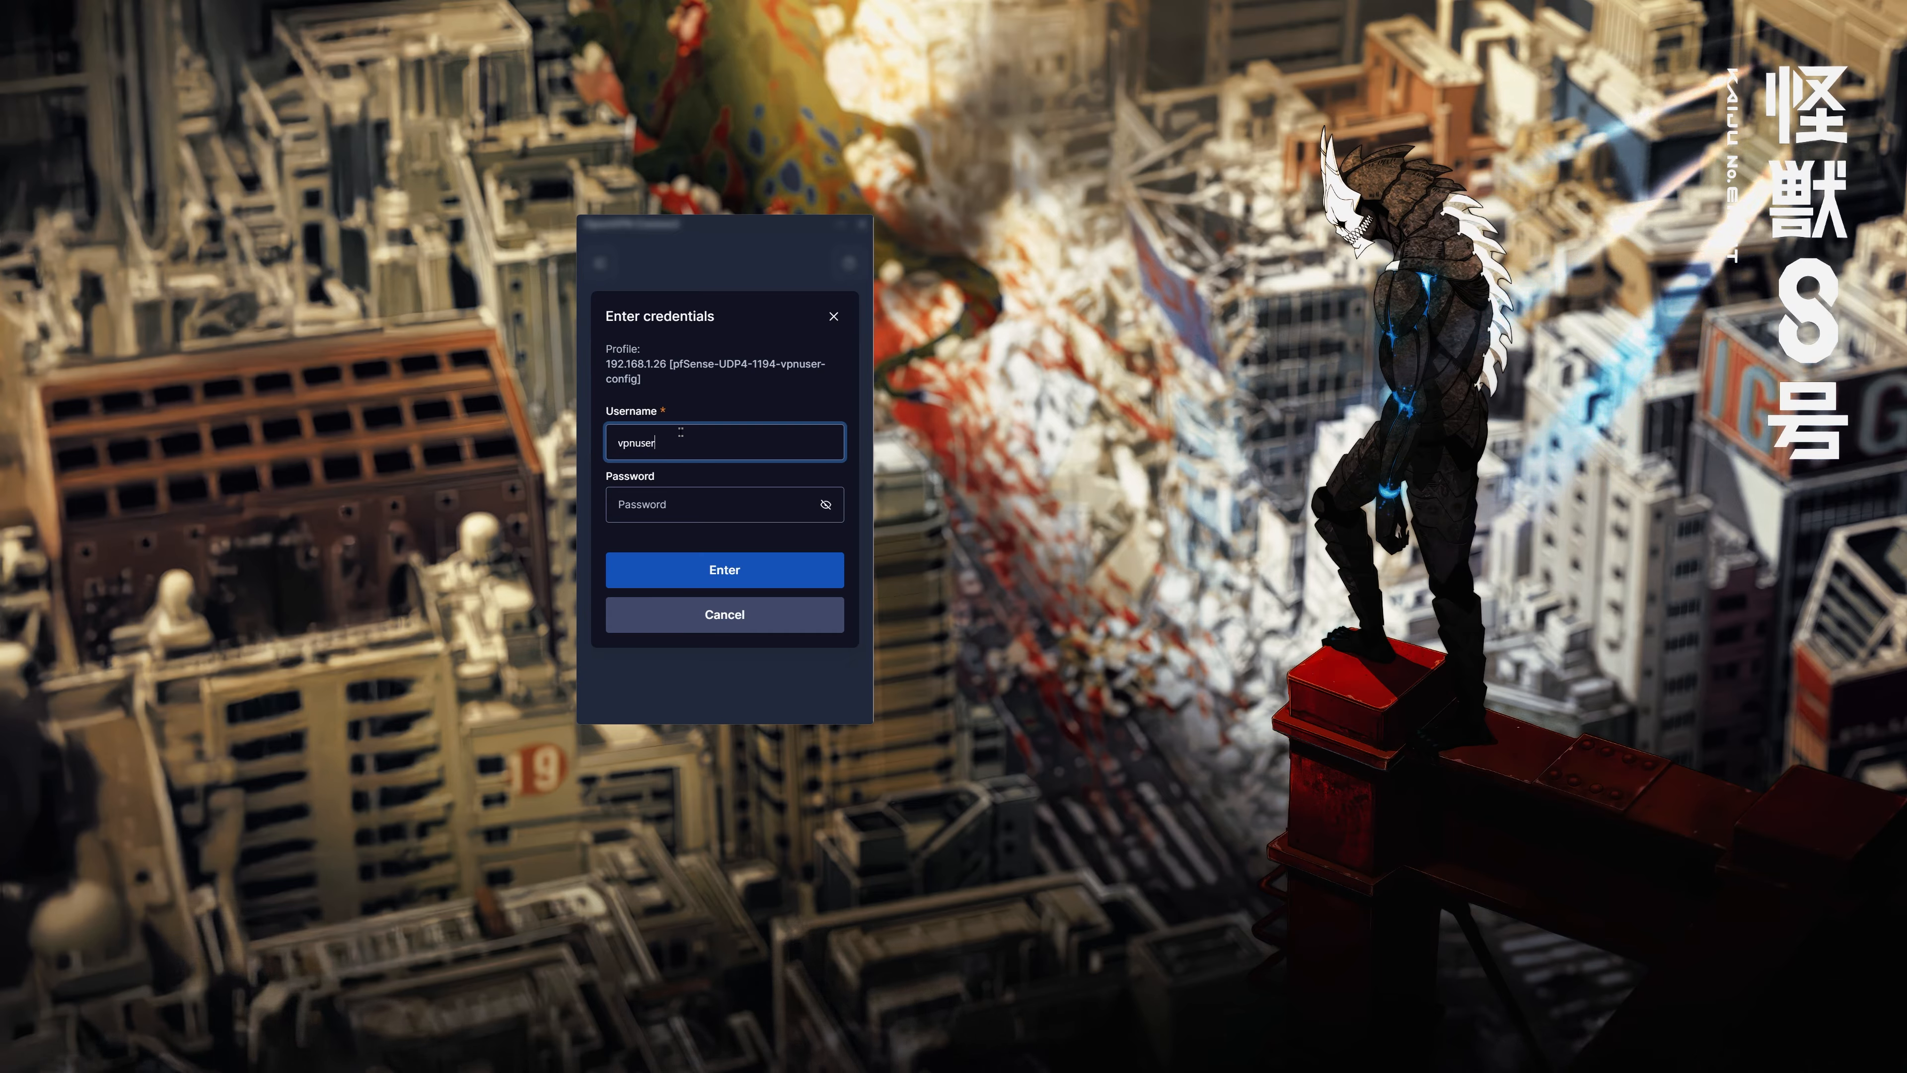
pyautogui.press('Tab')
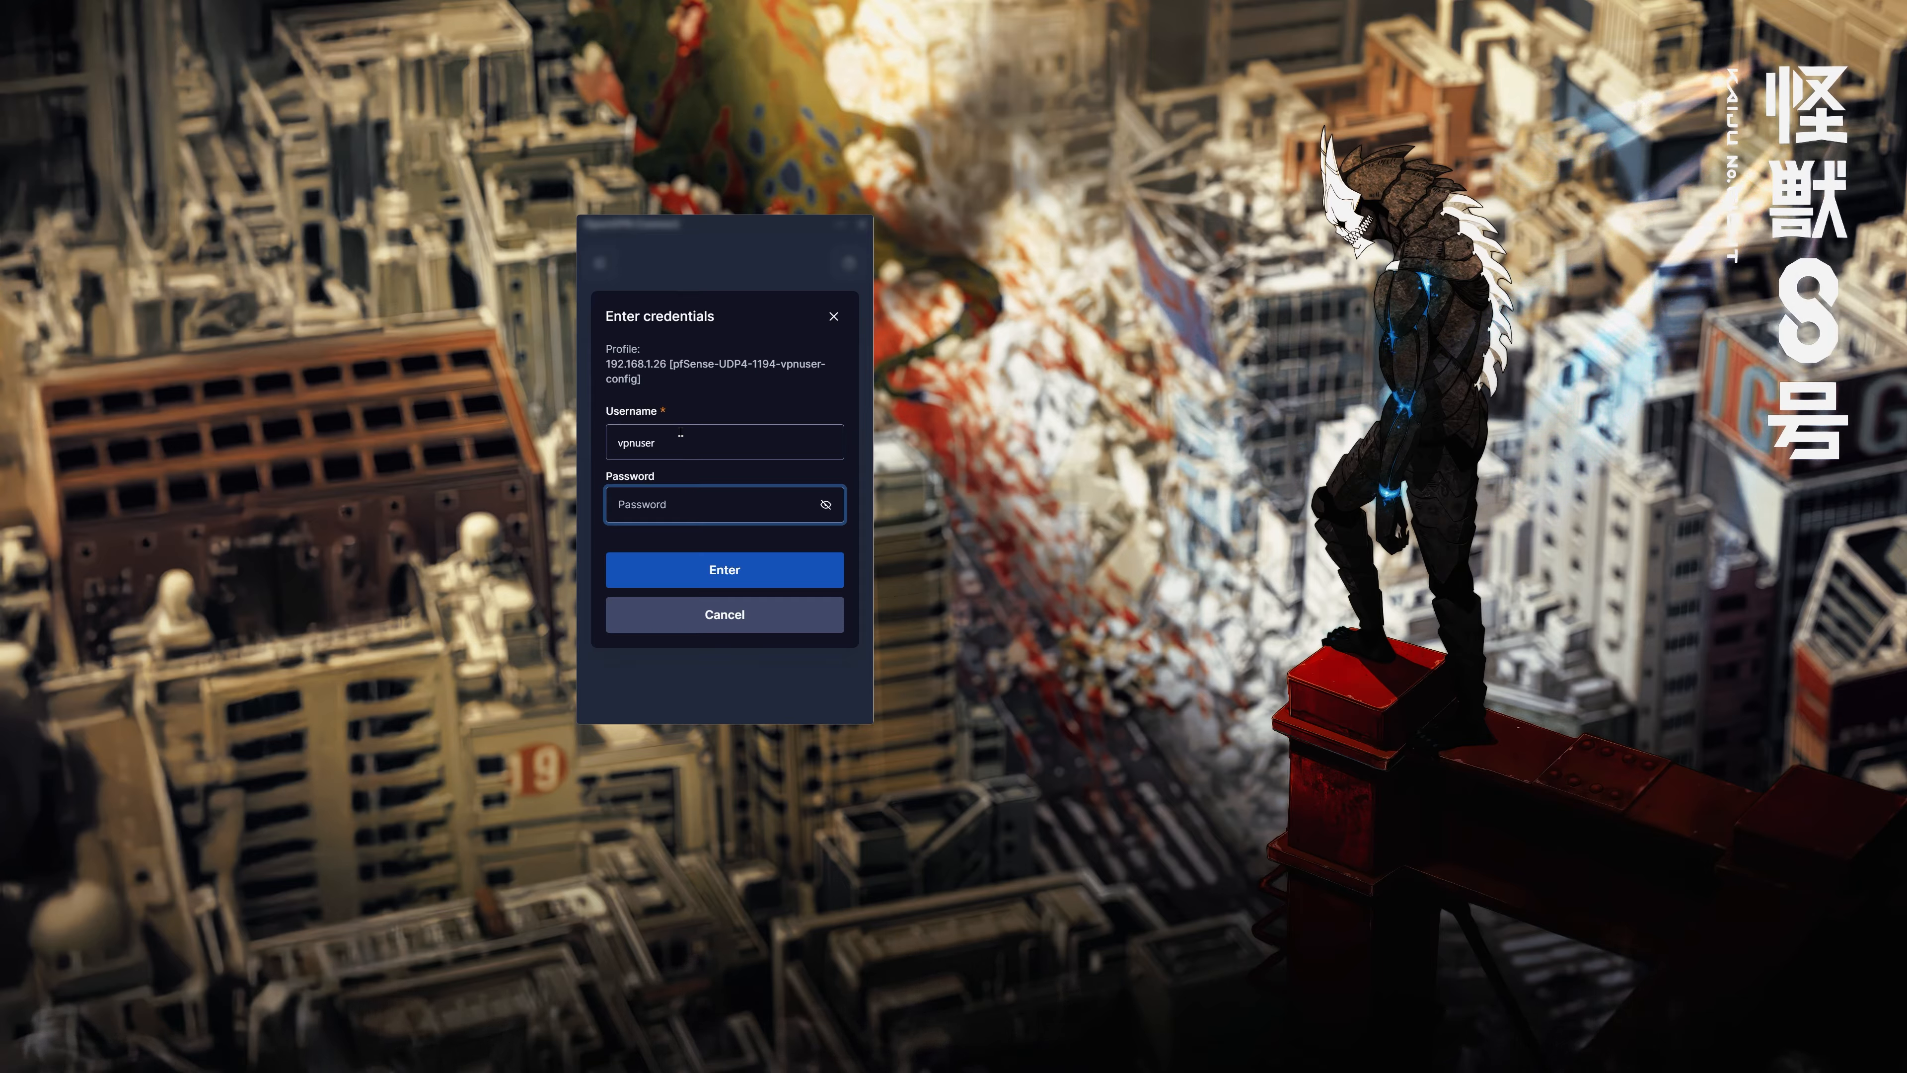
pyautogui.write('••••••••')
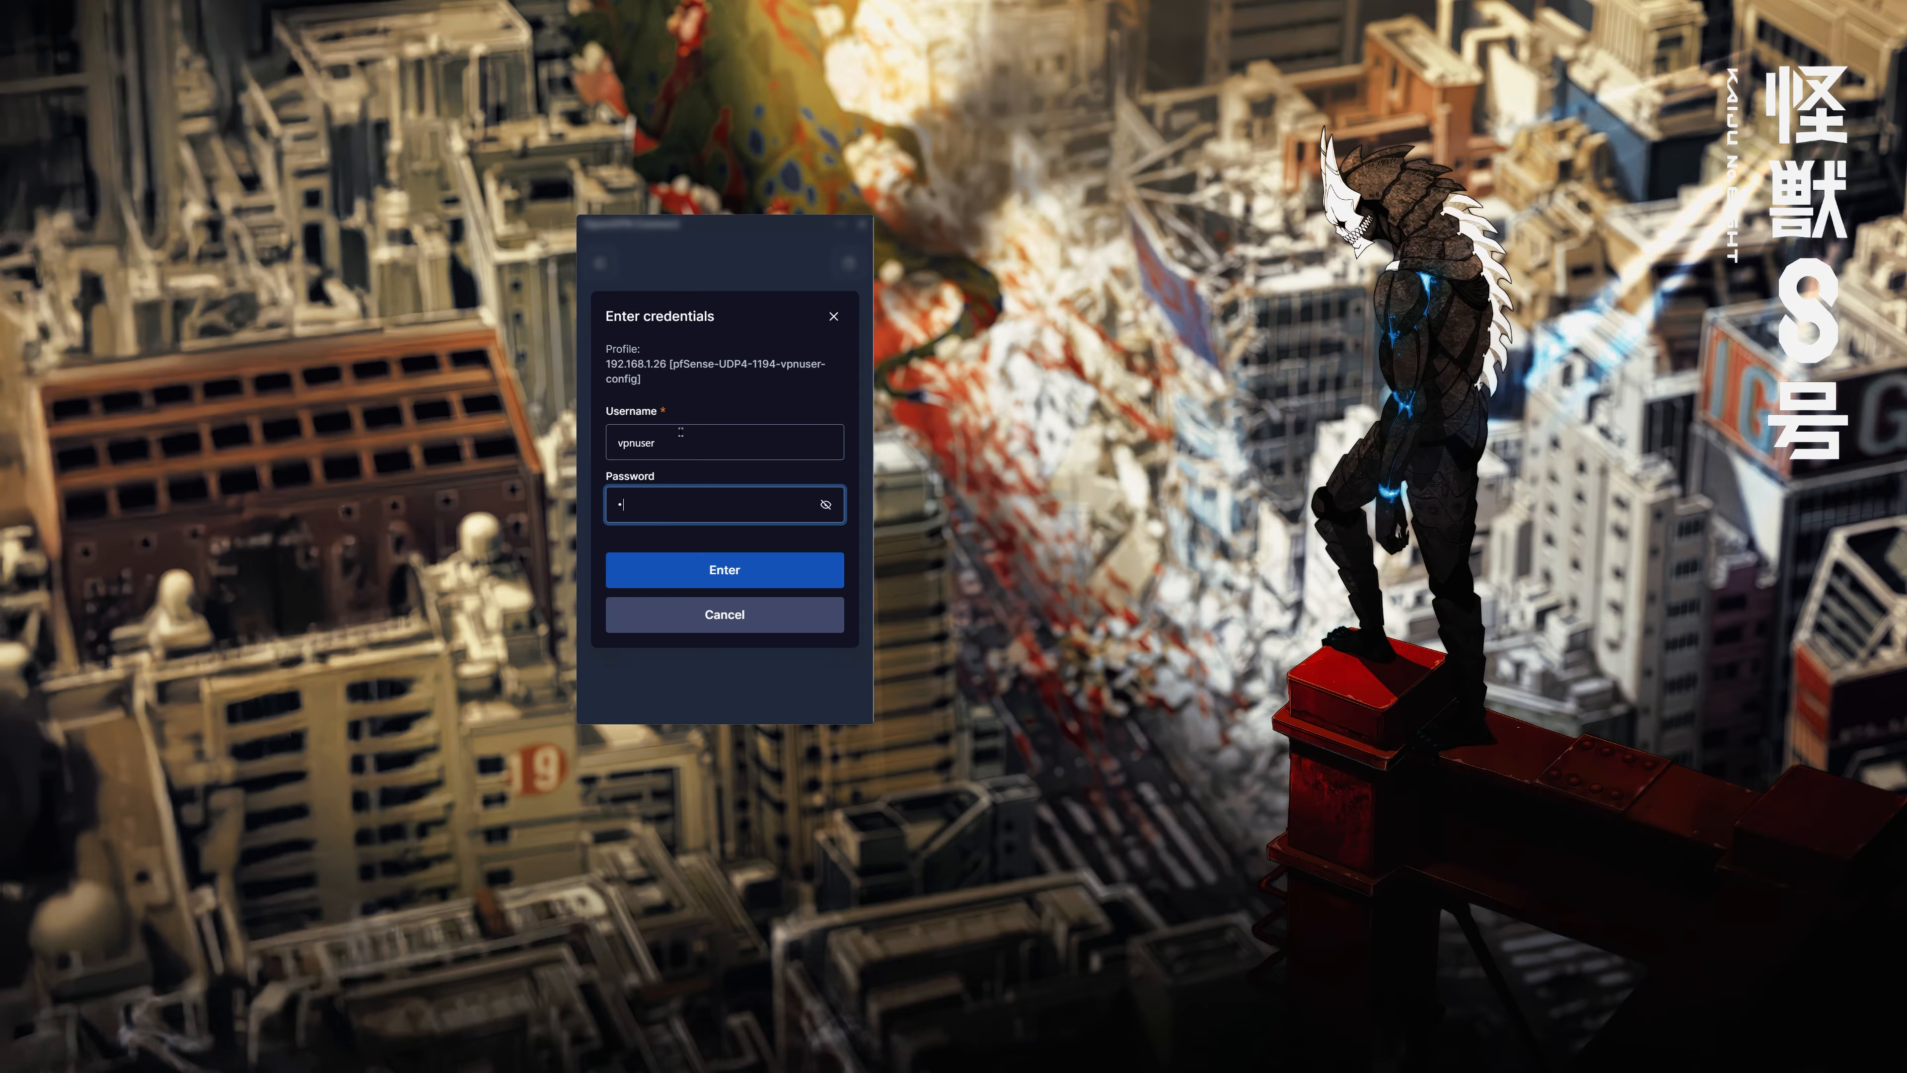